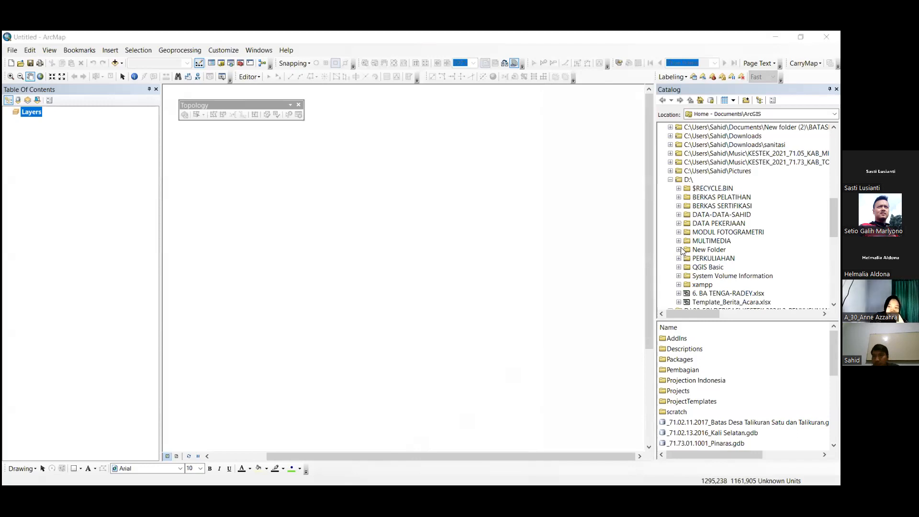
- Add POLYGON.shp to the map from the 05. VECTOR folder under D:\PERKULIAHAN\UNSIL\P13\BAHAN
{"action": "scroll", "coordinate": [681, 250], "scroll_direction": "down", "scroll_amount": 1}
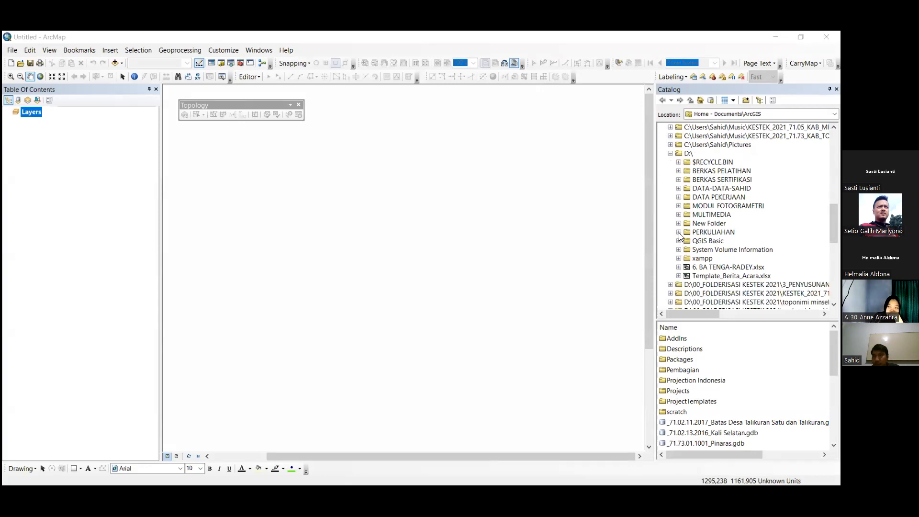
{"action": "left_click", "coordinate": [679, 232]}
{"action": "left_click", "coordinate": [688, 267]}
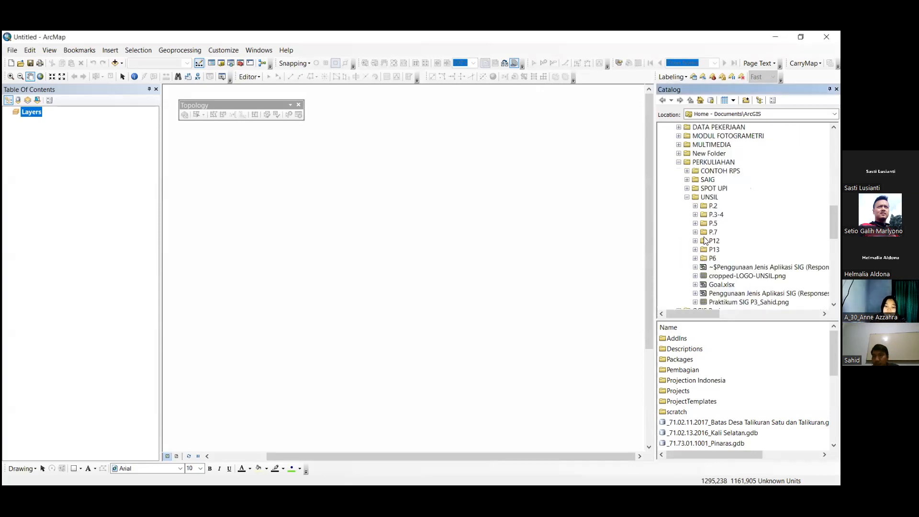
{"action": "left_click", "coordinate": [704, 206]}
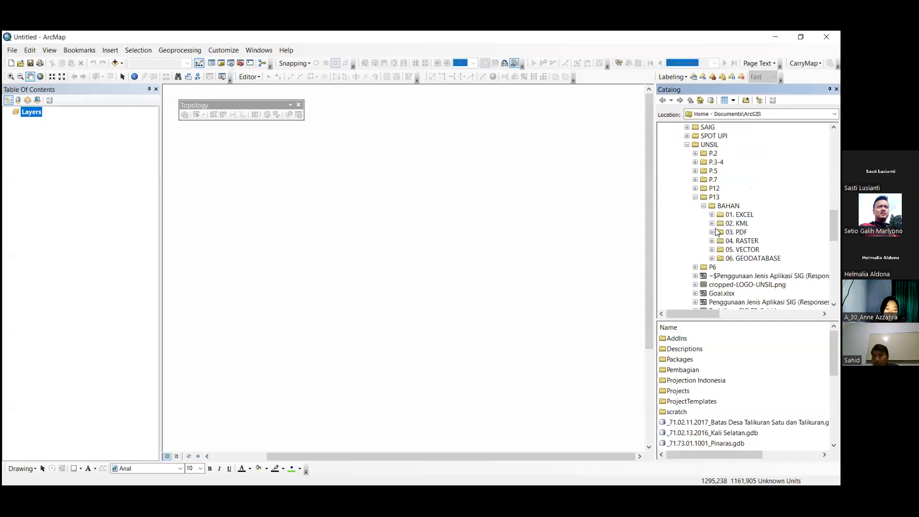
{"action": "left_click", "coordinate": [712, 249]}
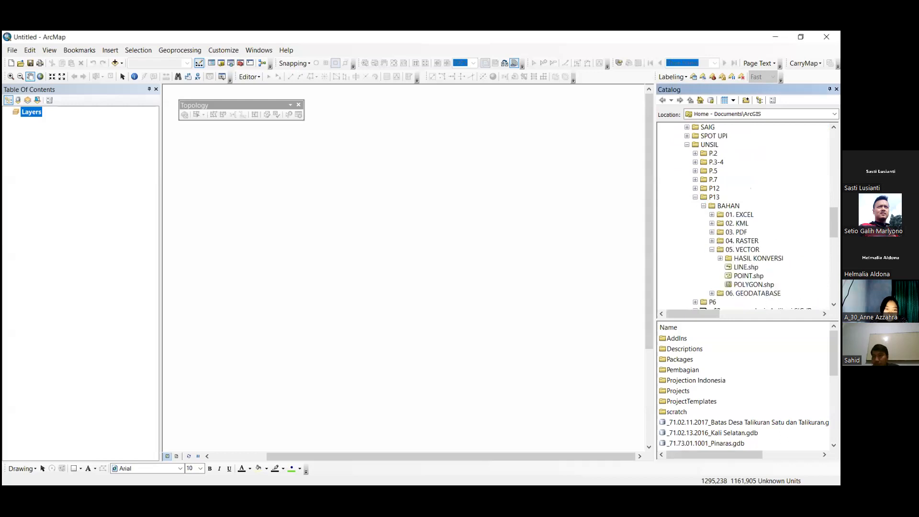
{"action": "scroll", "coordinate": [738, 257], "scroll_direction": "down", "scroll_amount": 1}
{"action": "left_click_drag", "start_coordinate": [737, 257], "coordinate": [460, 253]}
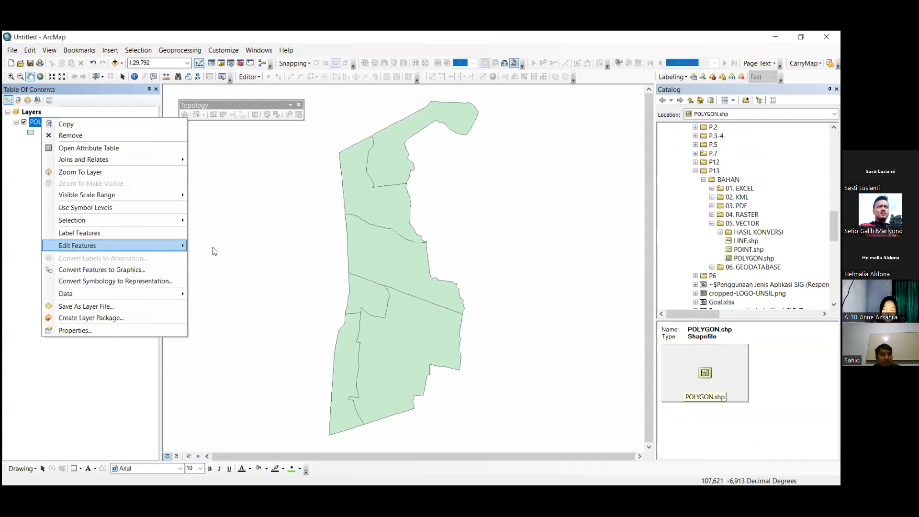
- Start an edit session on the POLYGON layer, view the available editing commands, and stop editing
{"action": "mouse_move", "coordinate": [165, 246]}
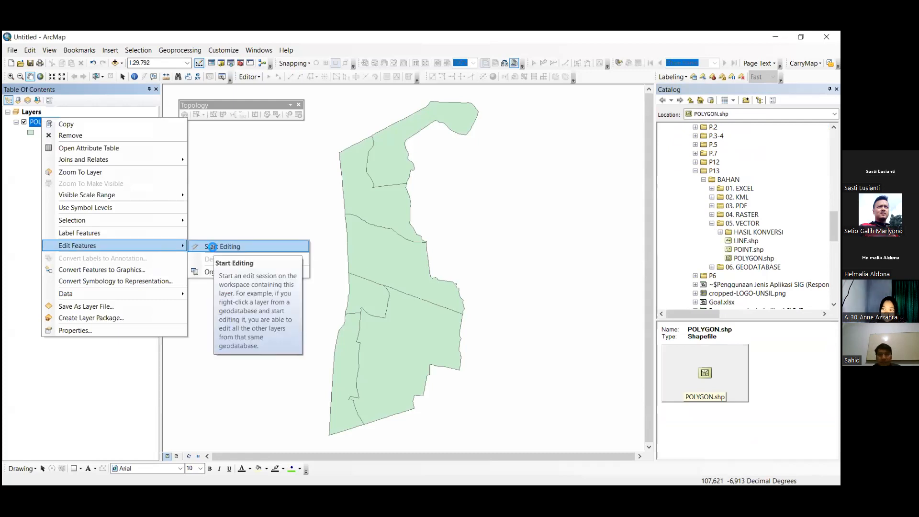
{"action": "left_click", "coordinate": [212, 247]}
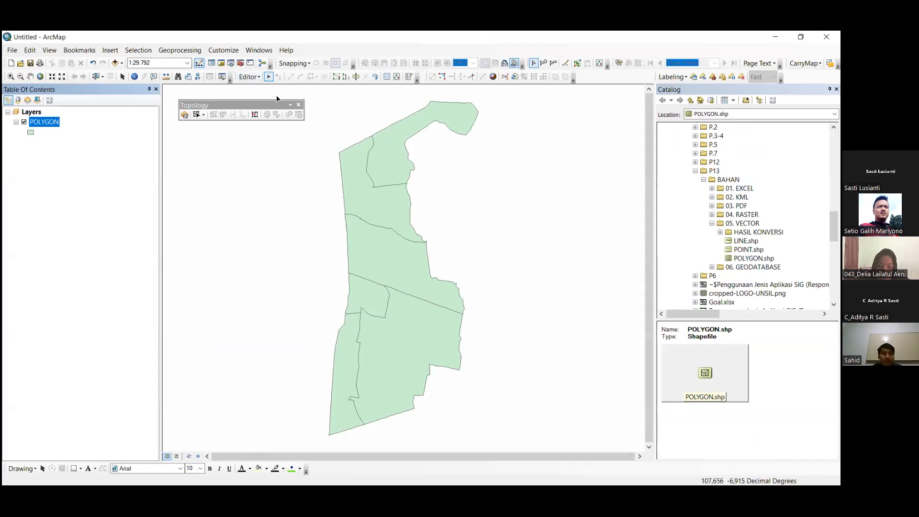
{"action": "left_click", "coordinate": [250, 77]}
{"action": "left_click", "coordinate": [250, 77]}
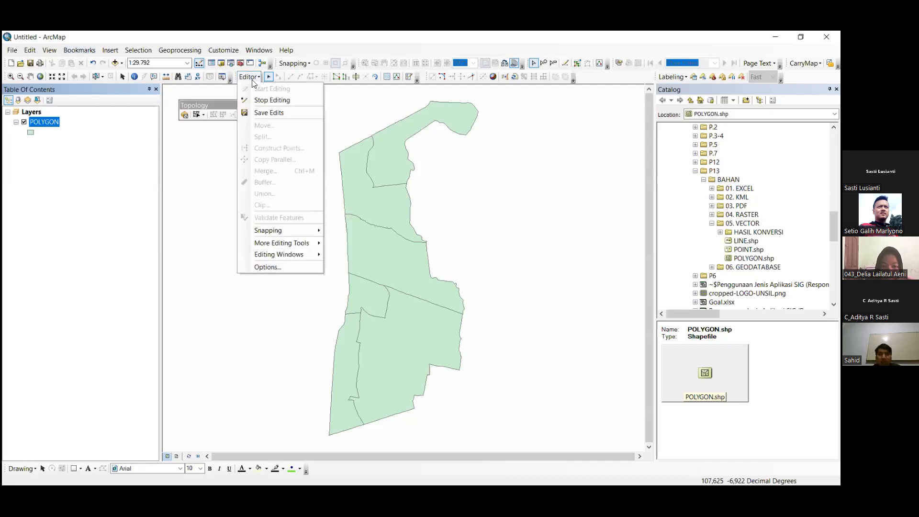
{"action": "left_click", "coordinate": [364, 98]}
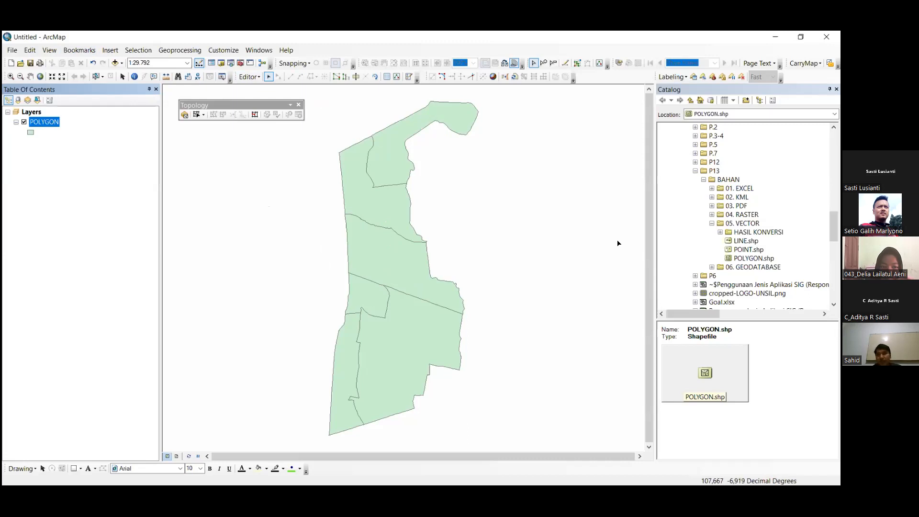
{"action": "left_click", "coordinate": [250, 76]}
{"action": "left_click", "coordinate": [259, 99]}
- Begin a new shapefile named Polygon2 with the Polygon feature type in the 05. VECTOR folder
{"action": "right_click", "coordinate": [722, 233]}
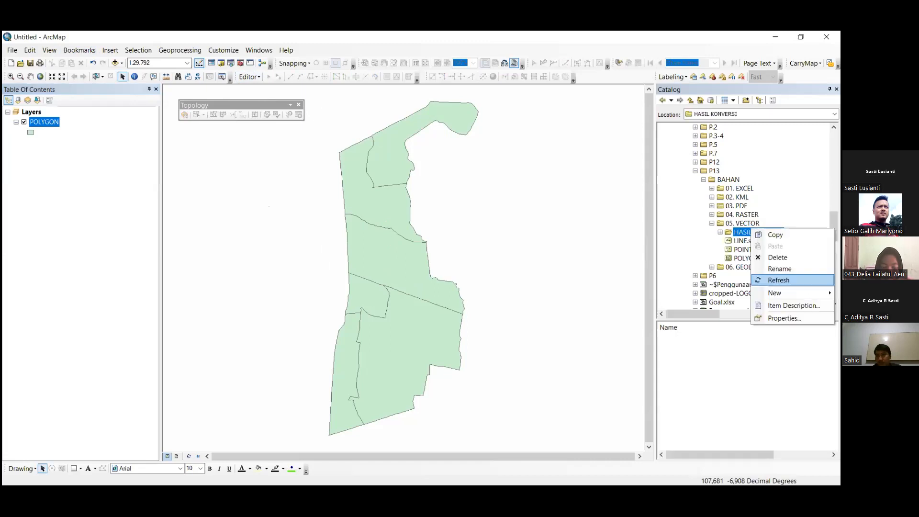
{"action": "left_click", "coordinate": [743, 223]}
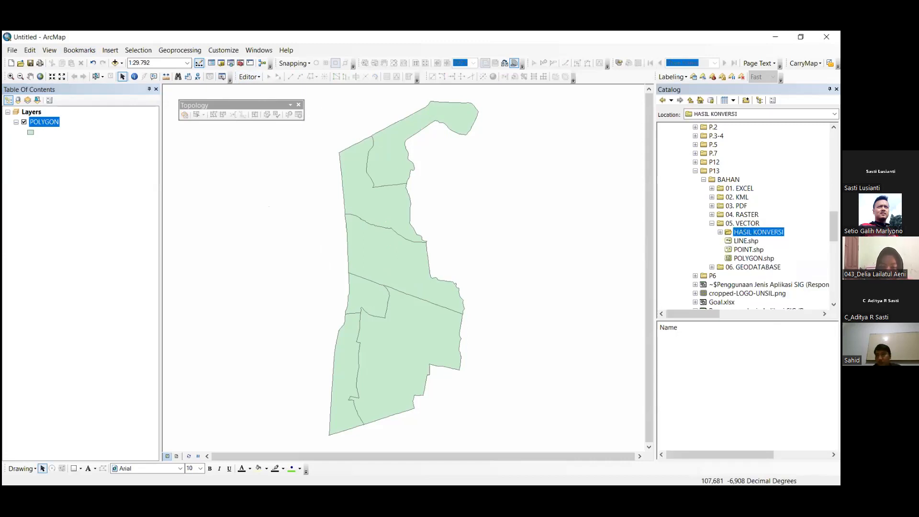
{"action": "right_click", "coordinate": [742, 224]}
{"action": "mouse_move", "coordinate": [766, 289]}
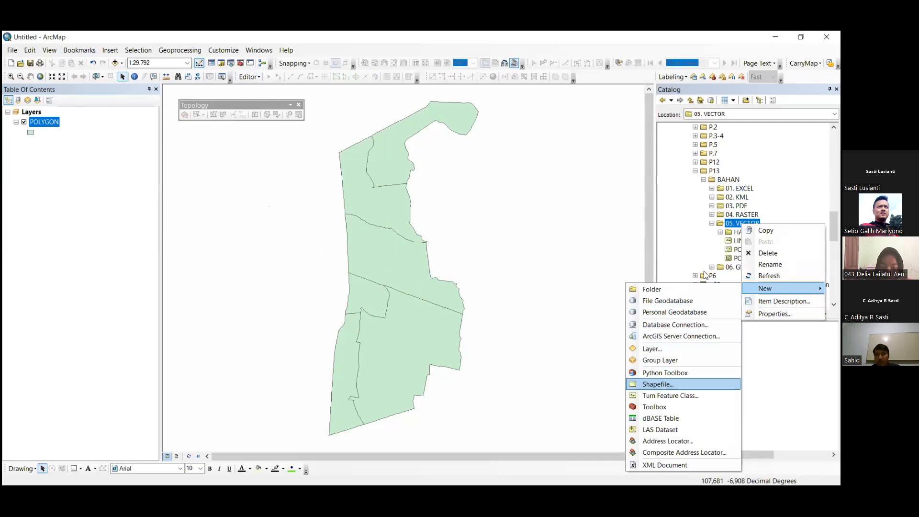
{"action": "left_click", "coordinate": [667, 386]}
{"action": "type", "text": "P"}
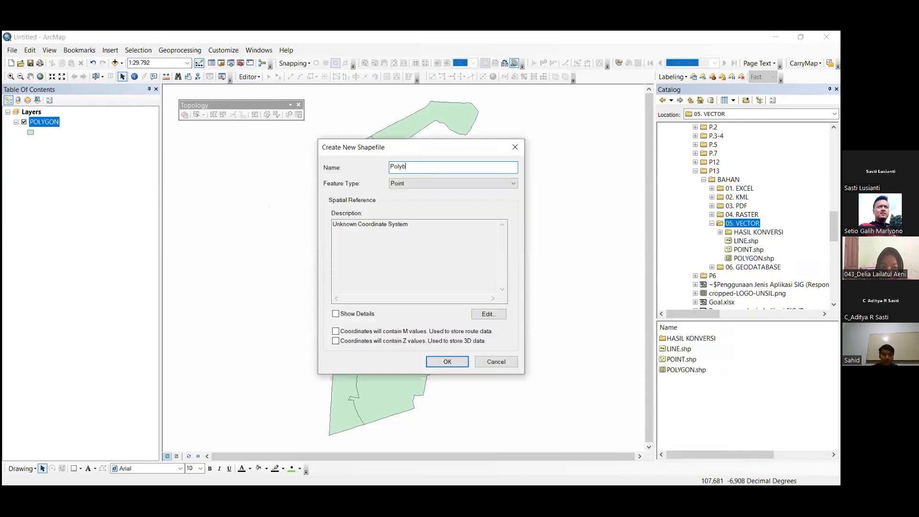
{"action": "type", "text": "olygon2"}
{"action": "key", "text": "Tab"}
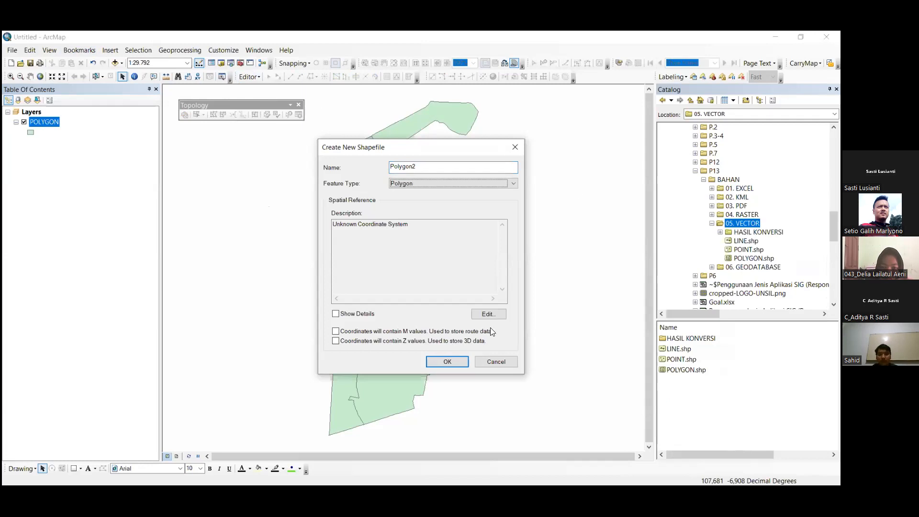
- Assign the WGS 1984 coordinate system to the new shapefile and create it
{"action": "left_click", "coordinate": [487, 314]}
{"action": "left_click", "coordinate": [363, 213]}
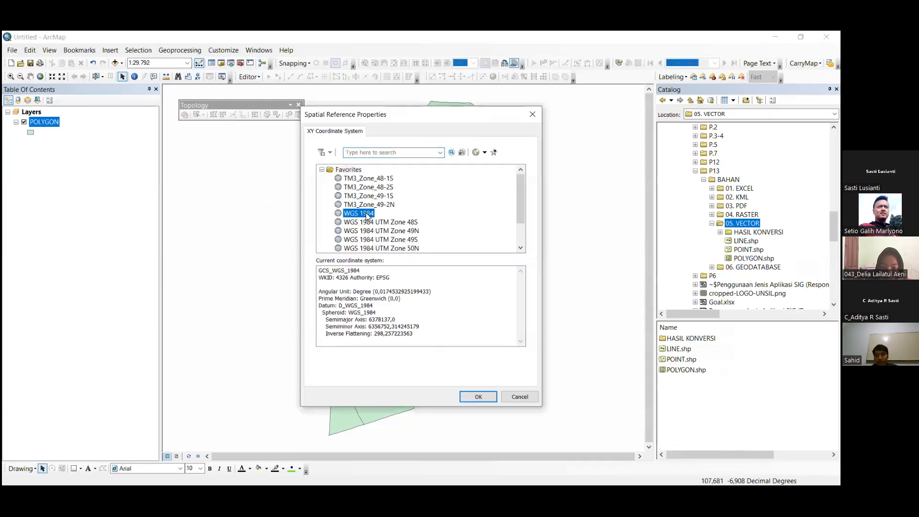
{"action": "key", "text": "Return"}
{"action": "left_click", "coordinate": [447, 362]}
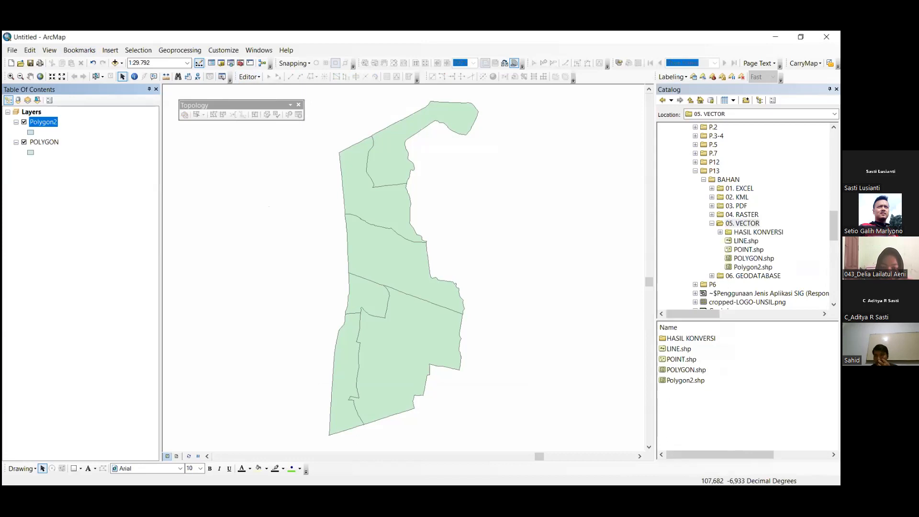
- Re-add Polygon2.shp to the map as a single layer and start an edit session on it
{"action": "left_click_drag", "start_coordinate": [744, 270], "coordinate": [18, 154]}
{"action": "right_click", "coordinate": [40, 143]}
{"action": "left_click", "coordinate": [69, 161]}
{"action": "right_click", "coordinate": [43, 122]}
{"action": "left_click", "coordinate": [216, 248]}
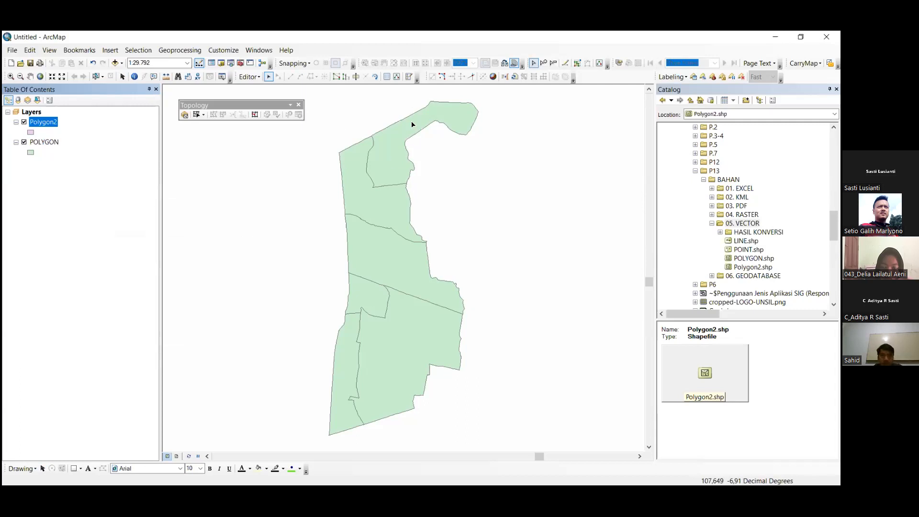
- Draw an irregular polygon feature in the Polygon2 layer over the middle of the mapped area, crossing an internal boundary
{"action": "left_click", "coordinate": [408, 77]}
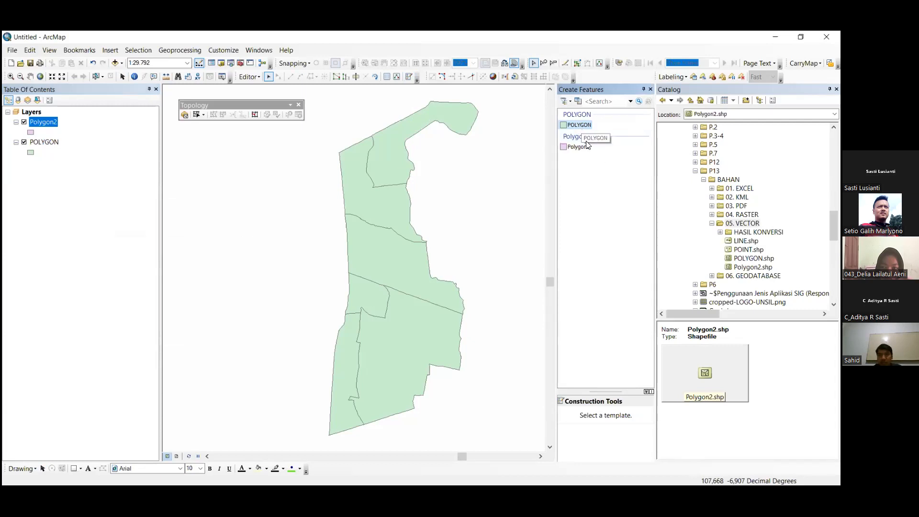
{"action": "left_click", "coordinate": [578, 148]}
{"action": "left_click", "coordinate": [373, 231]}
{"action": "left_click", "coordinate": [371, 243]}
{"action": "left_click", "coordinate": [374, 249]}
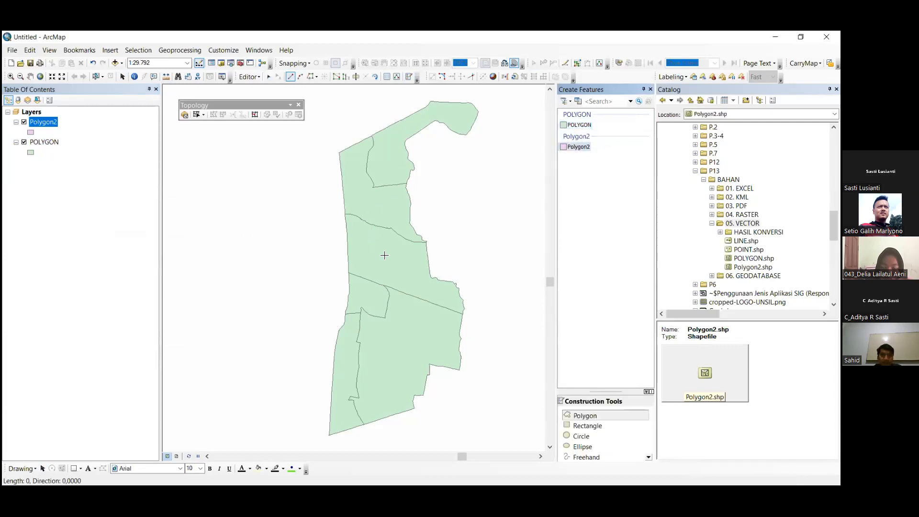
{"action": "left_click", "coordinate": [384, 256]}
{"action": "left_click", "coordinate": [396, 264]}
{"action": "left_click", "coordinate": [405, 267]}
{"action": "left_click", "coordinate": [410, 261]}
{"action": "left_click", "coordinate": [407, 250]}
{"action": "left_click", "coordinate": [402, 240]}
{"action": "left_click", "coordinate": [396, 221]}
{"action": "left_click", "coordinate": [386, 217]}
{"action": "double_click", "coordinate": [378, 216]}
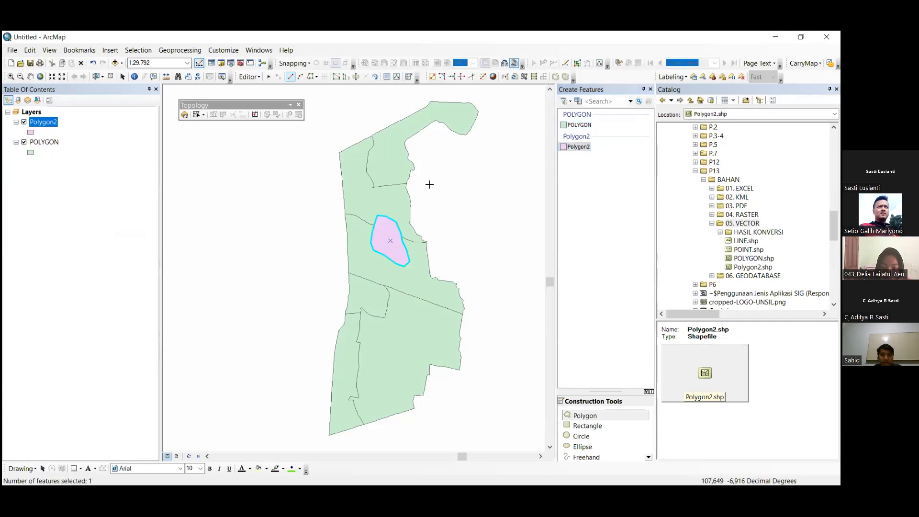
- End the edit session, keeping the new Polygon2 feature, and close the feature creation window
{"action": "left_click", "coordinate": [246, 78]}
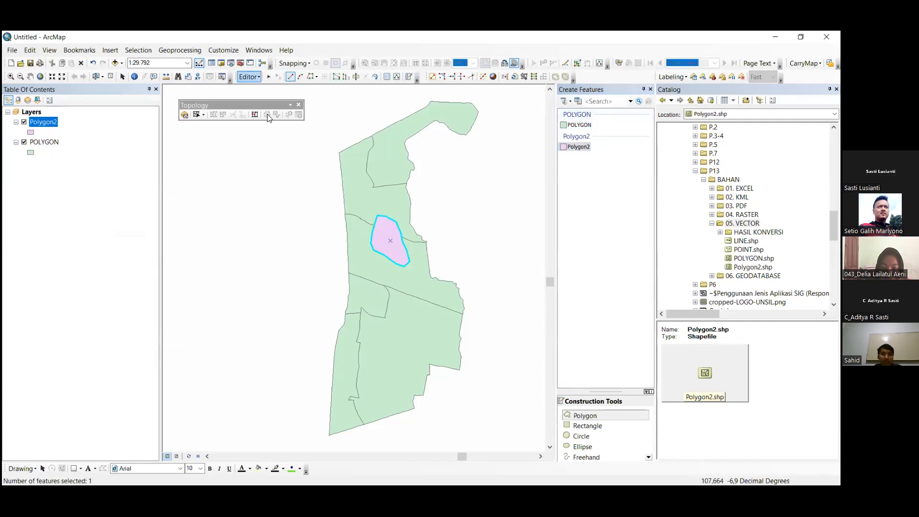
{"action": "left_click", "coordinate": [267, 113]}
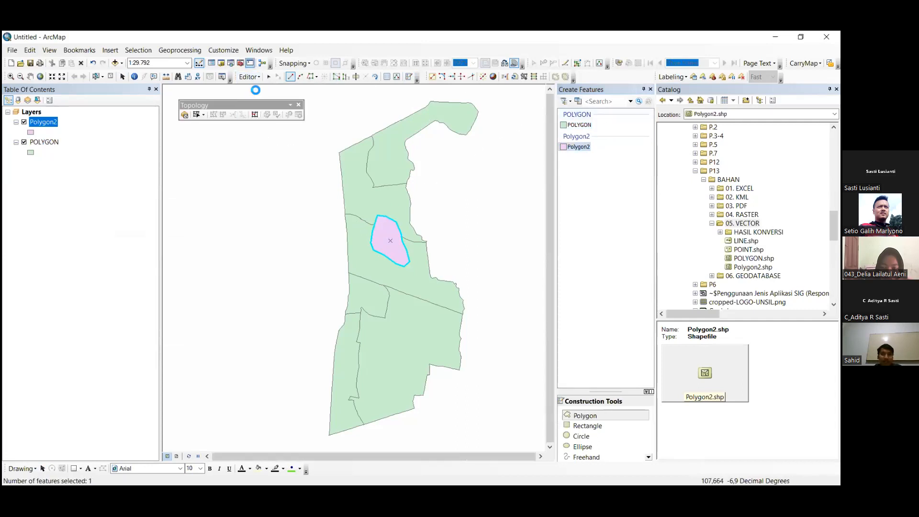
{"action": "left_click", "coordinate": [651, 89]}
{"action": "left_click", "coordinate": [248, 77]}
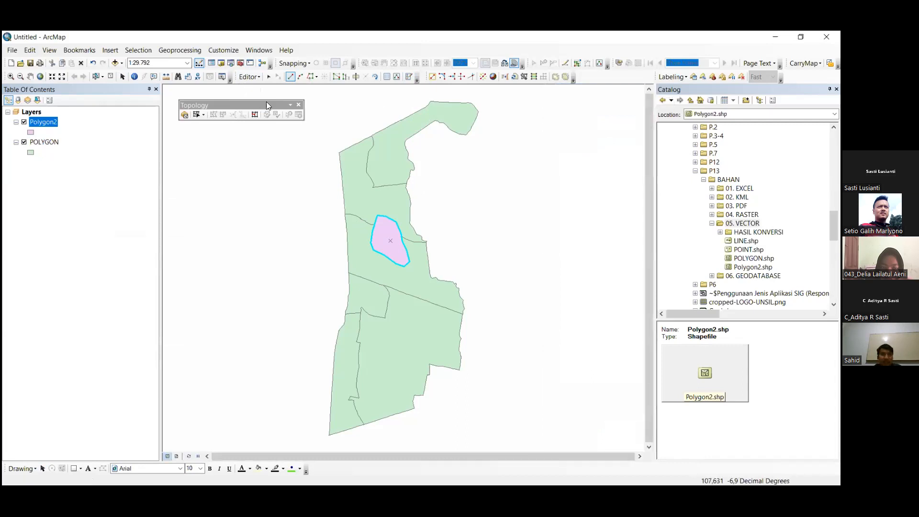
{"action": "left_click", "coordinate": [267, 101]}
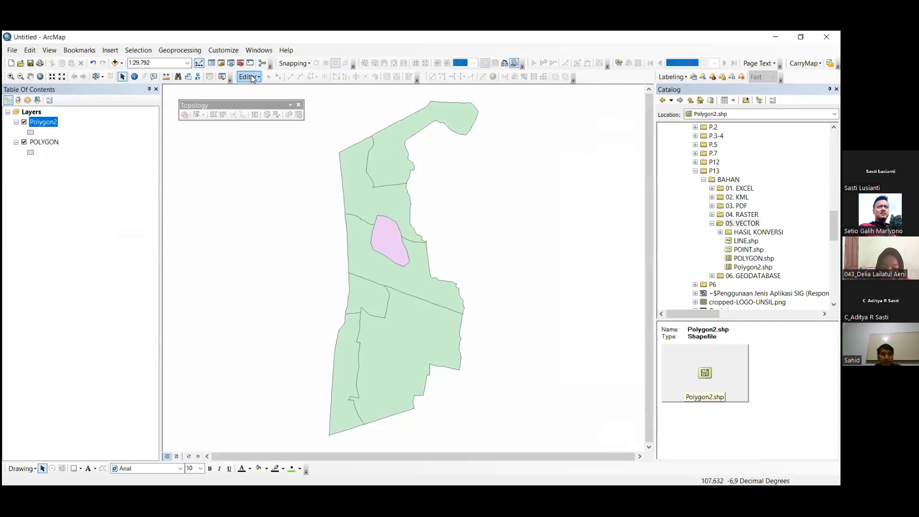
- Hide the Polygon2 layer and start an edit session on the POLYGON layer
{"action": "left_click", "coordinate": [249, 77]}
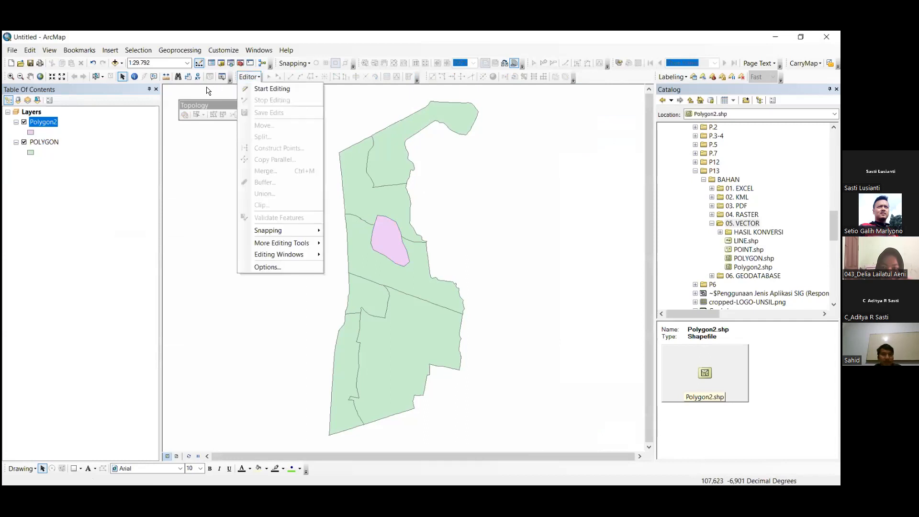
{"action": "left_click", "coordinate": [20, 133]}
{"action": "left_click", "coordinate": [23, 123]}
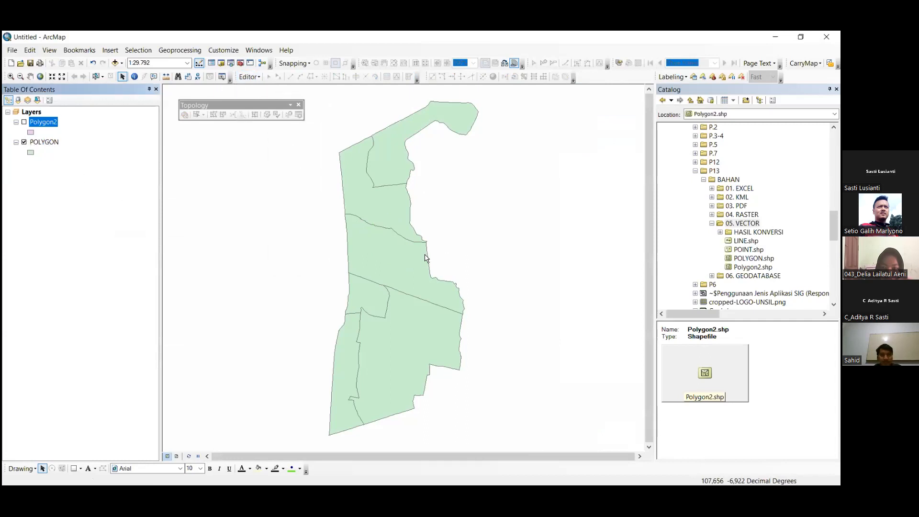
{"action": "left_click", "coordinate": [46, 144]}
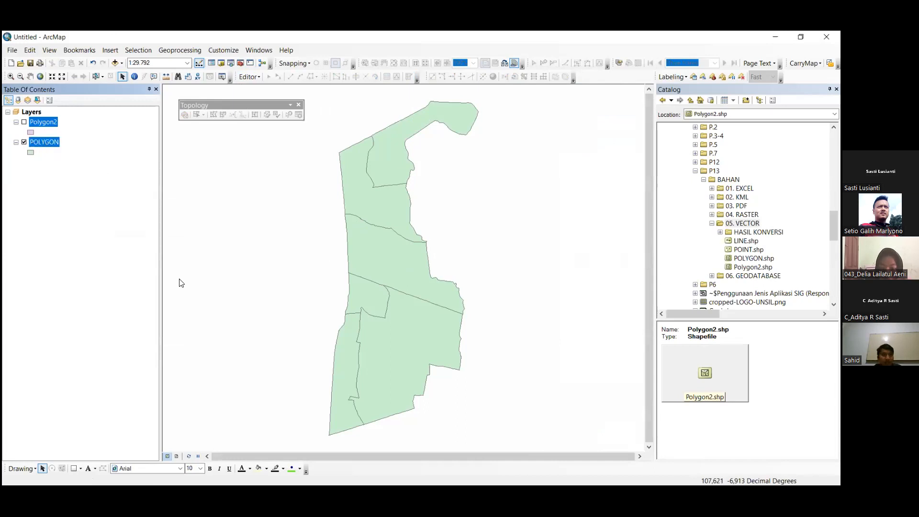
{"action": "right_click", "coordinate": [46, 142]}
{"action": "left_click", "coordinate": [215, 272]}
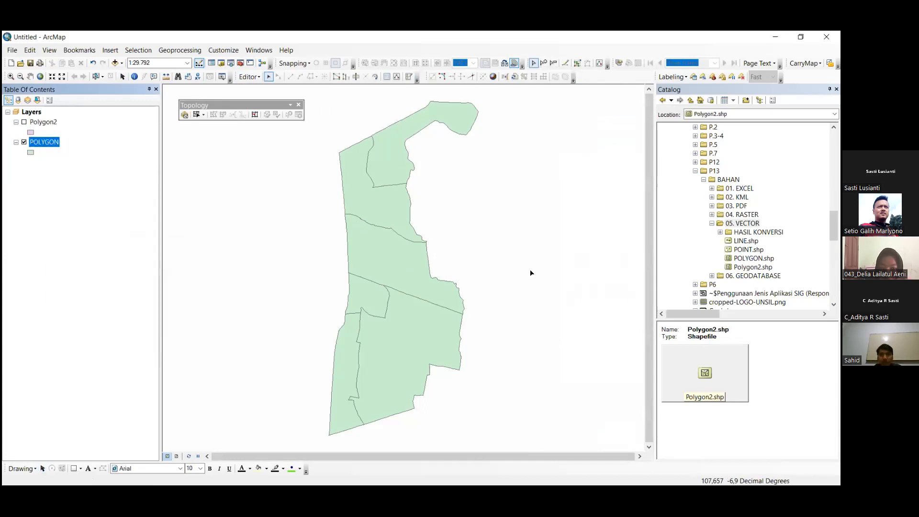
- Draw an irregular polygon in the POLYGON layer overlapping the existing areas in the southern half, and clear the selection
{"action": "left_click", "coordinate": [390, 328]}
{"action": "left_click", "coordinate": [398, 341]}
{"action": "left_click", "coordinate": [420, 340]}
{"action": "left_click", "coordinate": [426, 327]}
{"action": "left_click", "coordinate": [413, 308]}
{"action": "left_click", "coordinate": [400, 300]}
{"action": "double_click", "coordinate": [380, 295]}
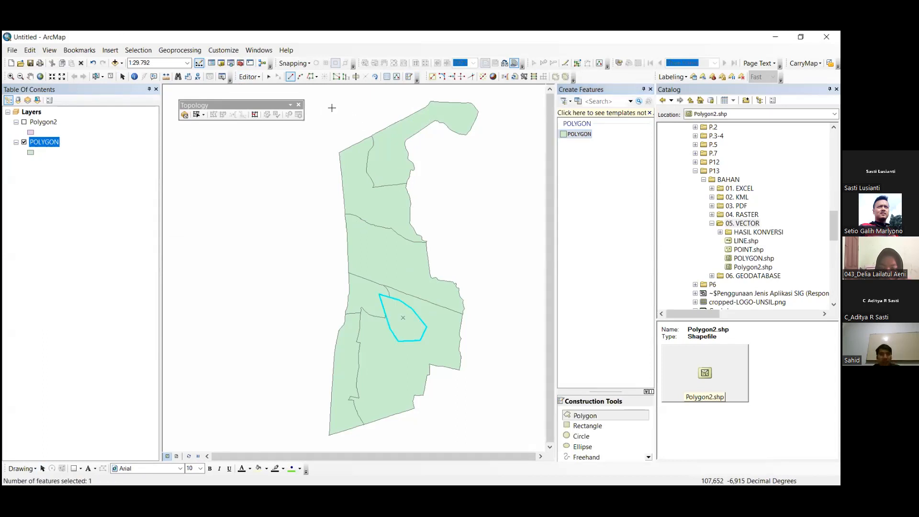
{"action": "left_click", "coordinate": [268, 77]}
{"action": "left_click", "coordinate": [398, 355]}
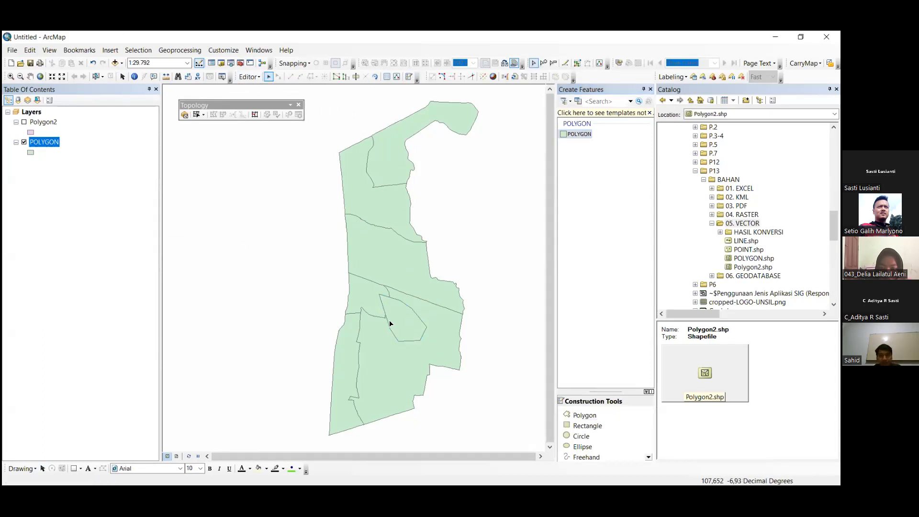
- Open the attribute table of the POLYGON layer and close the Catalog window
{"action": "right_click", "coordinate": [46, 141]}
{"action": "left_click", "coordinate": [70, 161]}
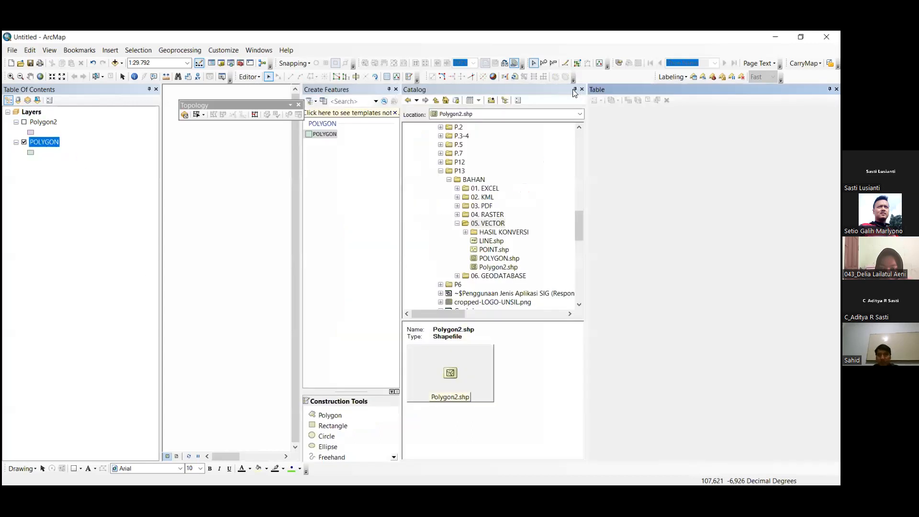
{"action": "left_click", "coordinate": [582, 90]}
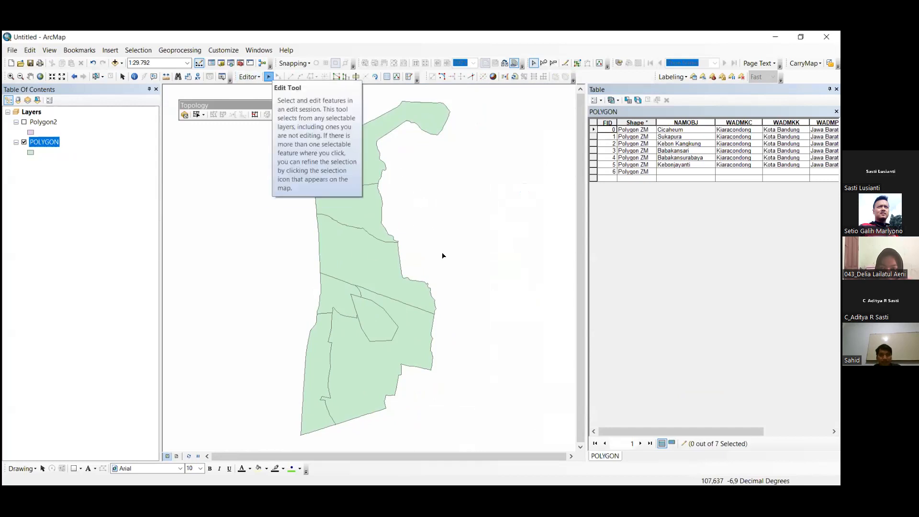
- Examine the shared boundary between adjoining polygons near the map's eastern edge for gaps and overlaps
{"action": "left_click", "coordinate": [378, 257]}
{"action": "left_click", "coordinate": [474, 254]}
{"action": "scroll", "coordinate": [392, 247], "scroll_direction": "down", "scroll_amount": 6}
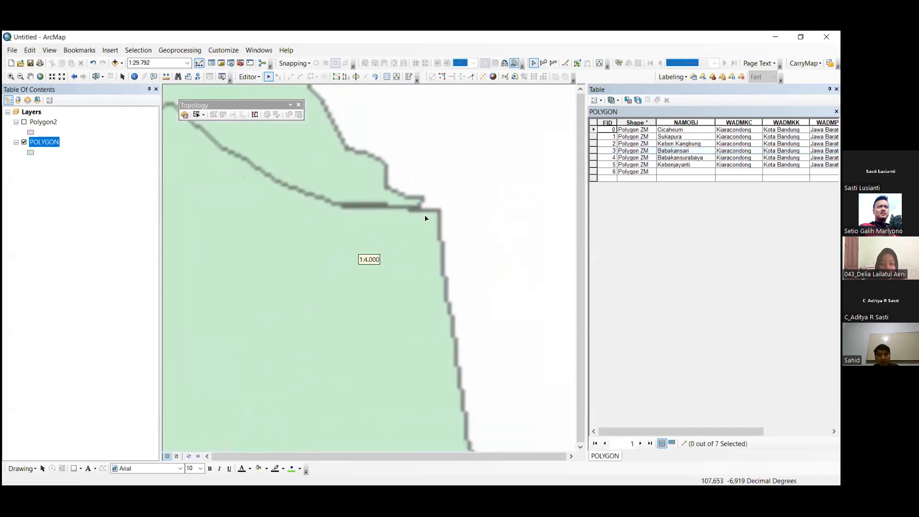
{"action": "scroll", "coordinate": [404, 232], "scroll_direction": "down", "scroll_amount": 4}
{"action": "scroll", "coordinate": [426, 249], "scroll_direction": "up", "scroll_amount": 5}
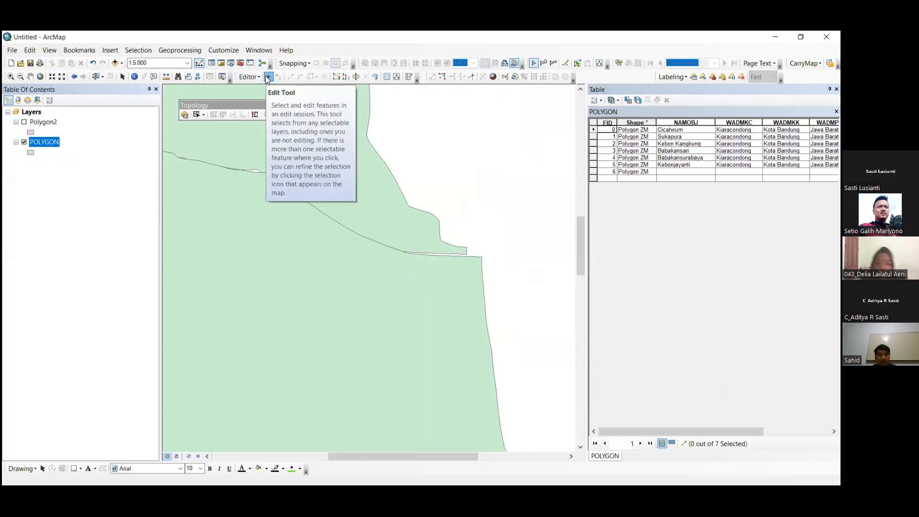
{"action": "key", "text": "ctrl+z"}
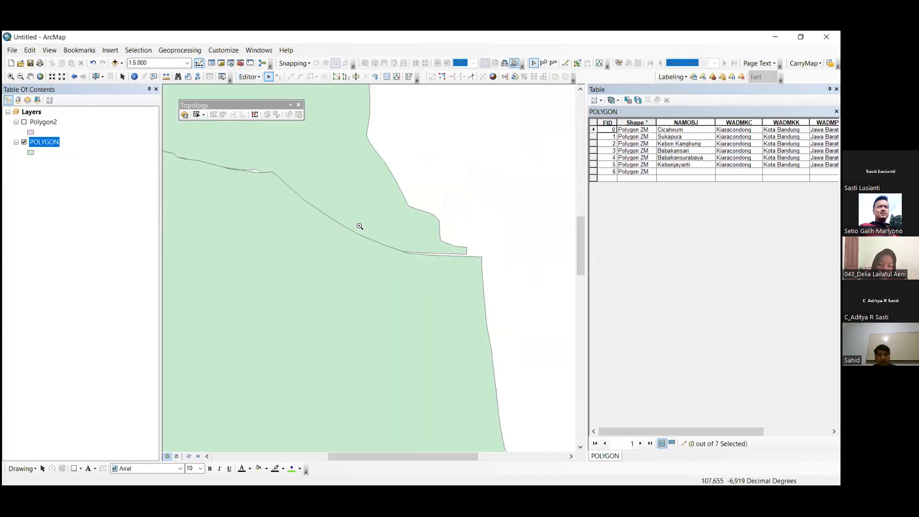
- Select the irregular polygon drawn over the Sukapura and Kebonjayanti areas and clip the areas beneath it, discarding the overlap
{"action": "left_click_drag", "start_coordinate": [417, 254], "coordinate": [481, 261]}
{"action": "scroll", "coordinate": [469, 245], "scroll_direction": "up", "scroll_amount": 1}
{"action": "scroll", "coordinate": [451, 244], "scroll_direction": "up", "scroll_amount": 1}
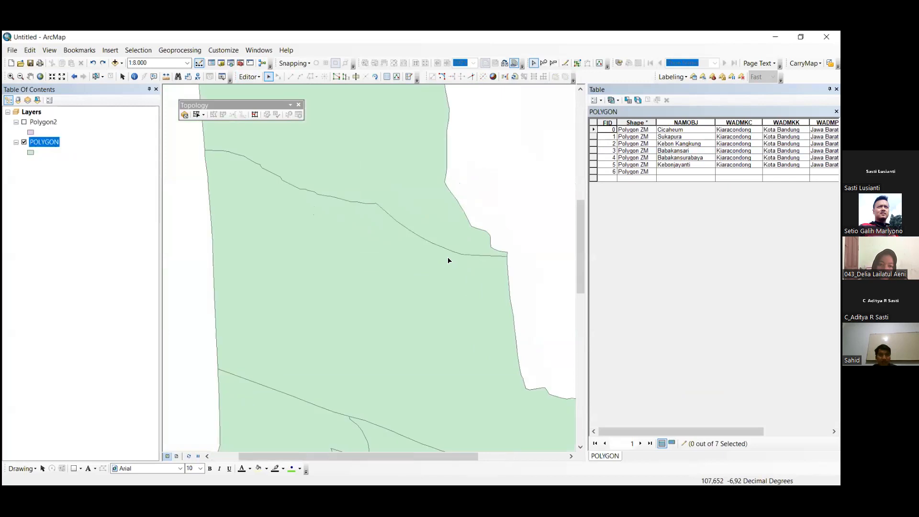
{"action": "scroll", "coordinate": [442, 312], "scroll_direction": "up", "scroll_amount": 1}
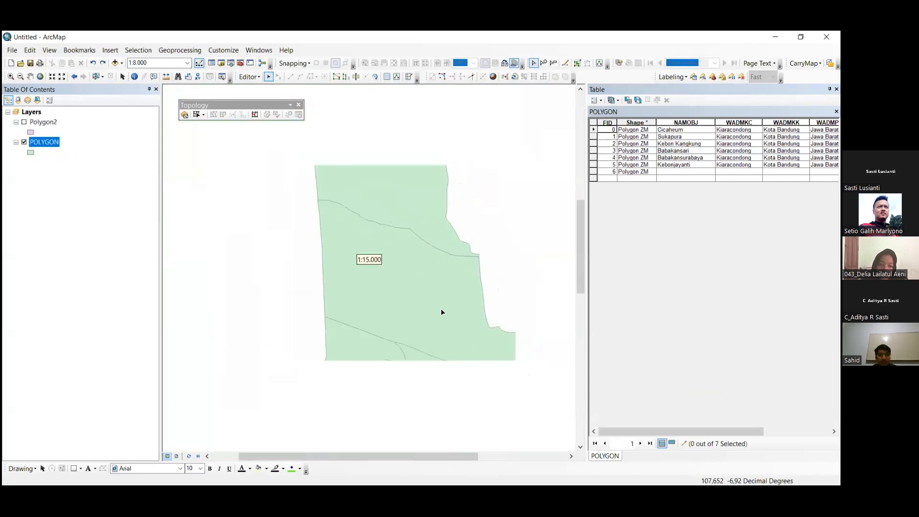
{"action": "left_click", "coordinate": [94, 76]}
{"action": "left_click", "coordinate": [411, 295]}
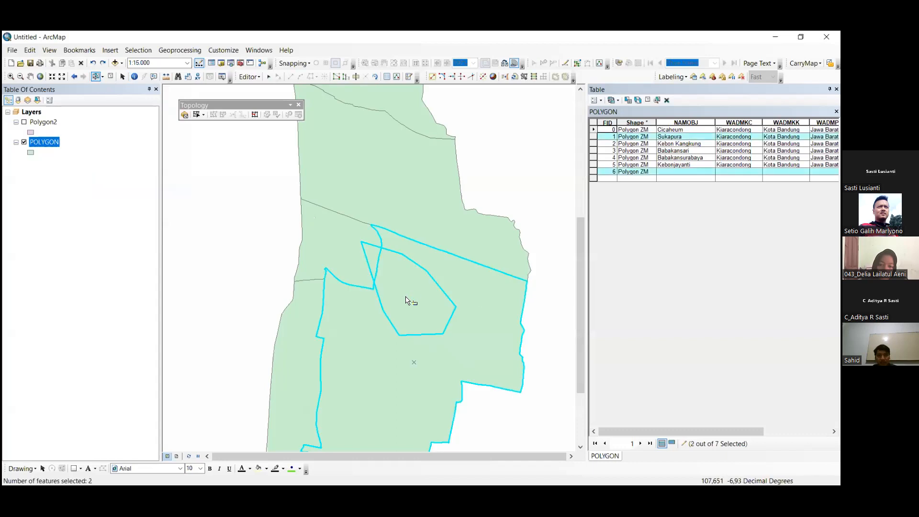
{"action": "left_click", "coordinate": [452, 316]}
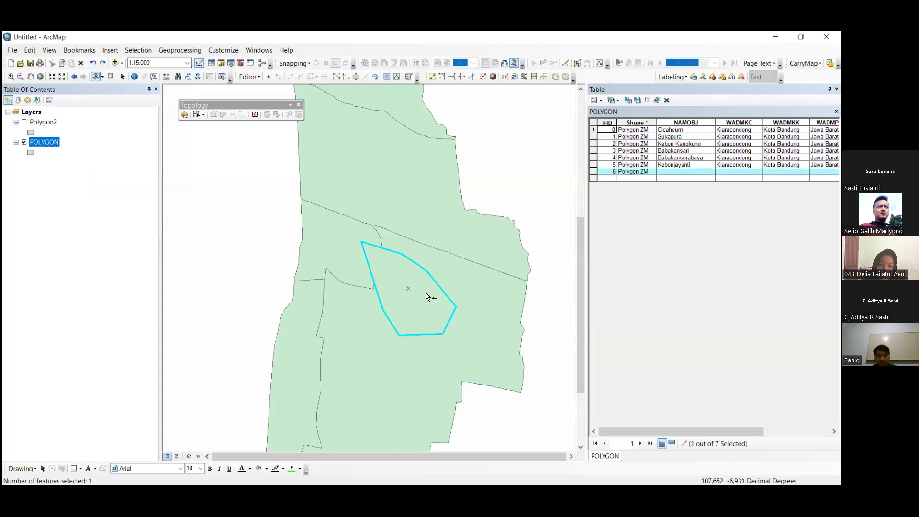
{"action": "left_click", "coordinate": [260, 78]}
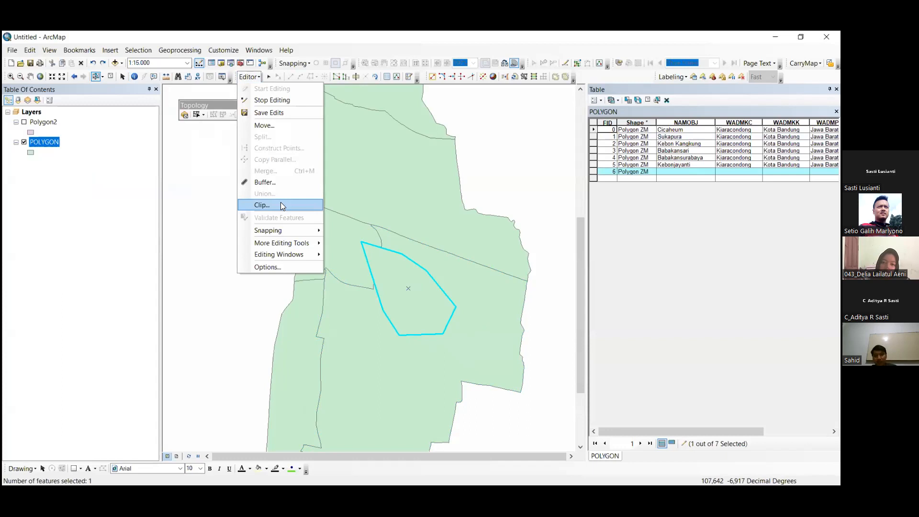
{"action": "left_click", "coordinate": [281, 204]}
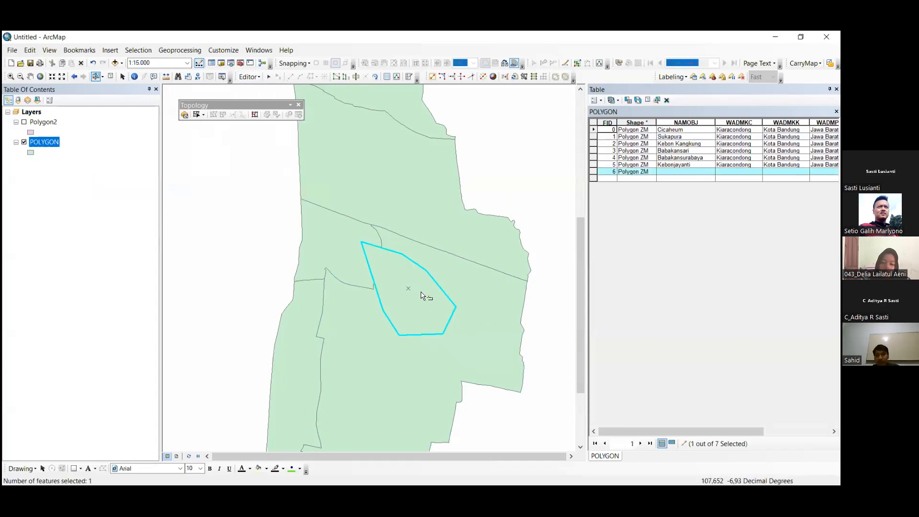
- Delete the irregular polygon, undo the deletion, and check the outline of the clipped Sukapura area by selecting it
{"action": "key", "text": "Delete"}
{"action": "key", "text": "ctrl+z"}
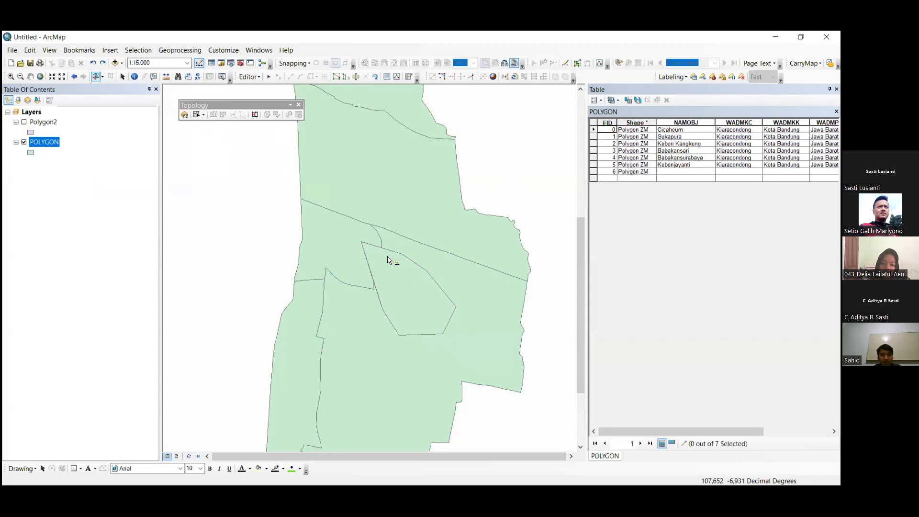
{"action": "left_click", "coordinate": [357, 76]}
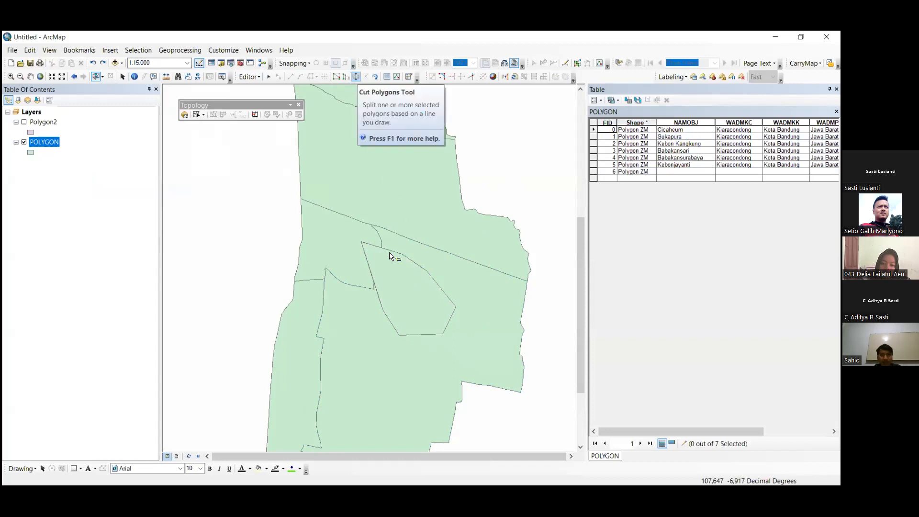
{"action": "left_click", "coordinate": [417, 254]}
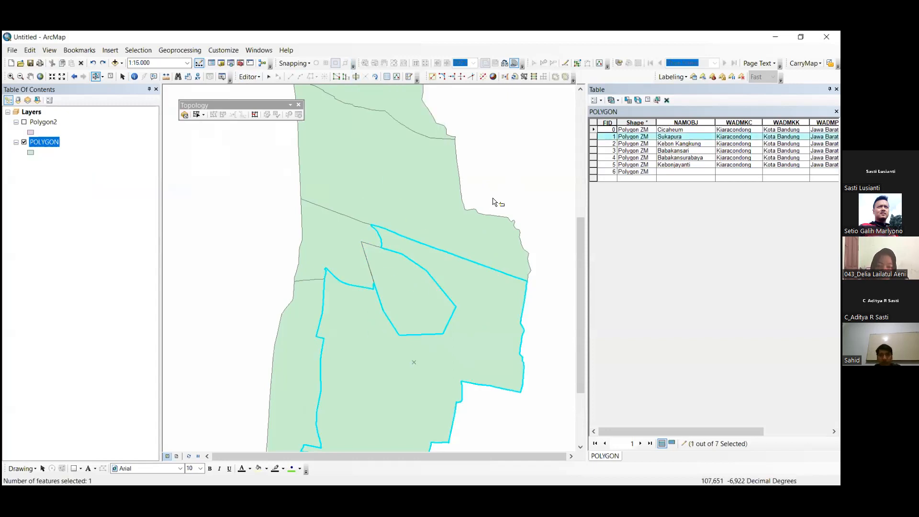
{"action": "left_click", "coordinate": [512, 170]}
- Cut a small closed irregular piece out of the interior of the Babakansari area with the Cut Polygons tool
{"action": "left_click", "coordinate": [410, 184]}
{"action": "left_click", "coordinate": [356, 77]}
{"action": "left_click", "coordinate": [380, 137]}
{"action": "left_click", "coordinate": [370, 142]}
{"action": "left_click", "coordinate": [363, 150]}
{"action": "left_click", "coordinate": [363, 158]}
{"action": "left_click", "coordinate": [365, 164]}
{"action": "left_click", "coordinate": [370, 174]}
{"action": "left_click", "coordinate": [375, 180]}
{"action": "left_click", "coordinate": [377, 189]}
{"action": "left_click", "coordinate": [379, 193]}
{"action": "left_click", "coordinate": [396, 171]}
{"action": "left_click", "coordinate": [396, 164]}
{"action": "left_click", "coordinate": [398, 158]}
{"action": "left_click", "coordinate": [393, 156]}
{"action": "left_click", "coordinate": [387, 156]}
{"action": "left_click", "coordinate": [383, 151]}
{"action": "left_click", "coordinate": [384, 145]}
{"action": "left_click", "coordinate": [377, 142]}
{"action": "double_click", "coordinate": [358, 143]}
- Inspect the cut-out piece, the irregular polygon, and the clipped Sukapura and Kebonjayanti areas by selecting them in turn
{"action": "left_click", "coordinate": [268, 76]}
{"action": "left_click", "coordinate": [277, 173]}
{"action": "left_click", "coordinate": [381, 172]}
{"action": "left_click", "coordinate": [111, 77]}
{"action": "left_click", "coordinate": [97, 77]}
{"action": "left_click", "coordinate": [382, 172]}
{"action": "left_click", "coordinate": [421, 270]}
{"action": "left_click", "coordinate": [389, 178]}
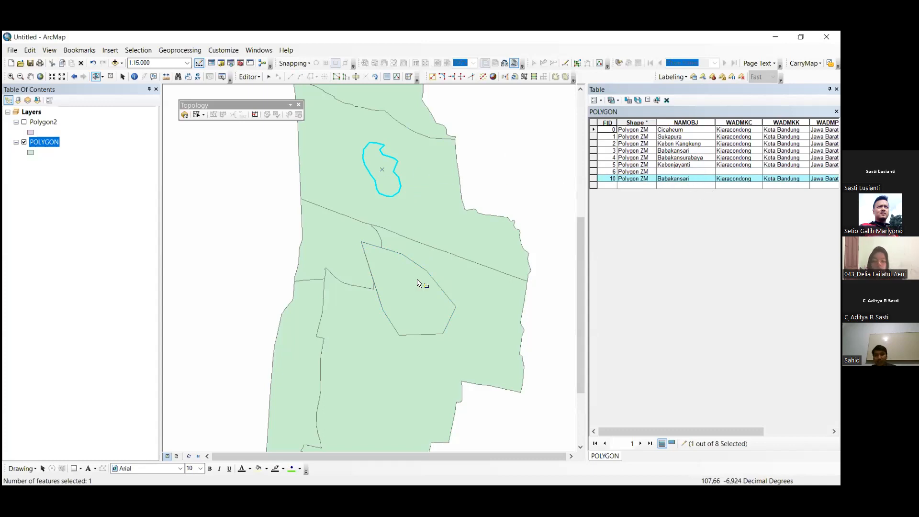
{"action": "left_click", "coordinate": [410, 294]}
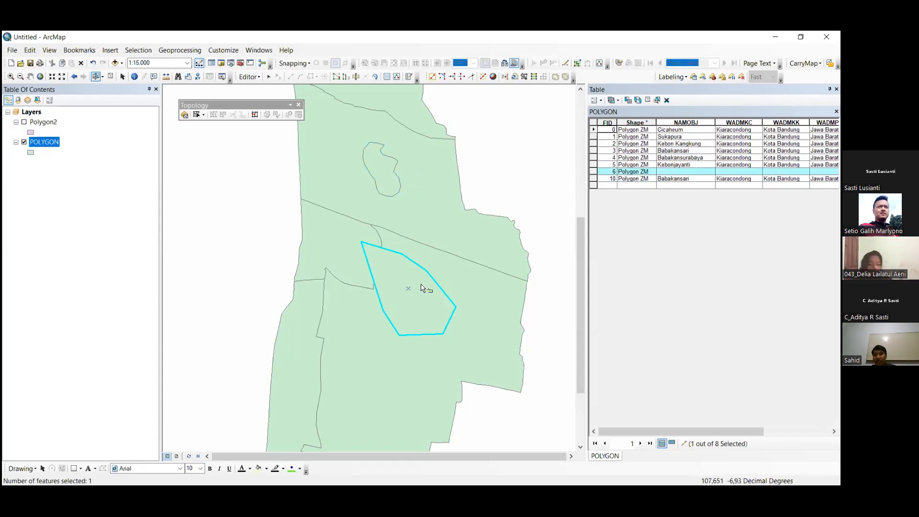
{"action": "left_click", "coordinate": [376, 329]}
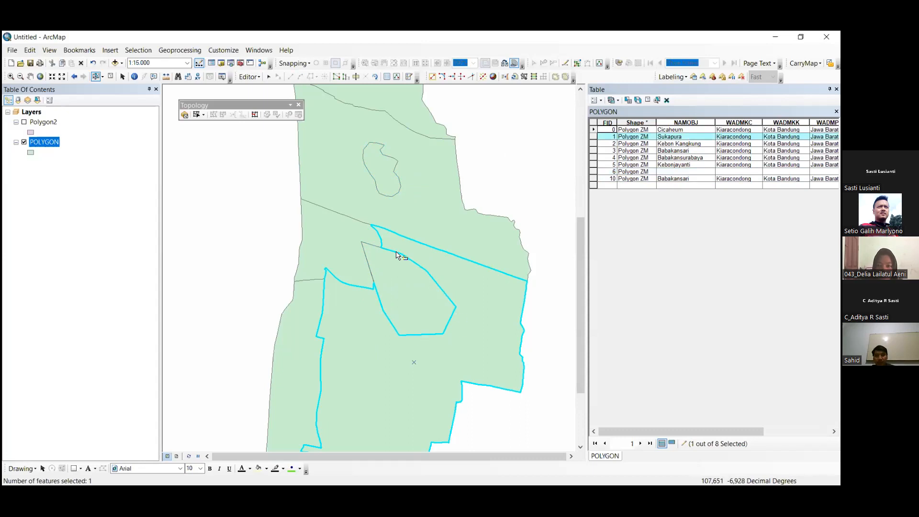
{"action": "left_click", "coordinate": [378, 246]}
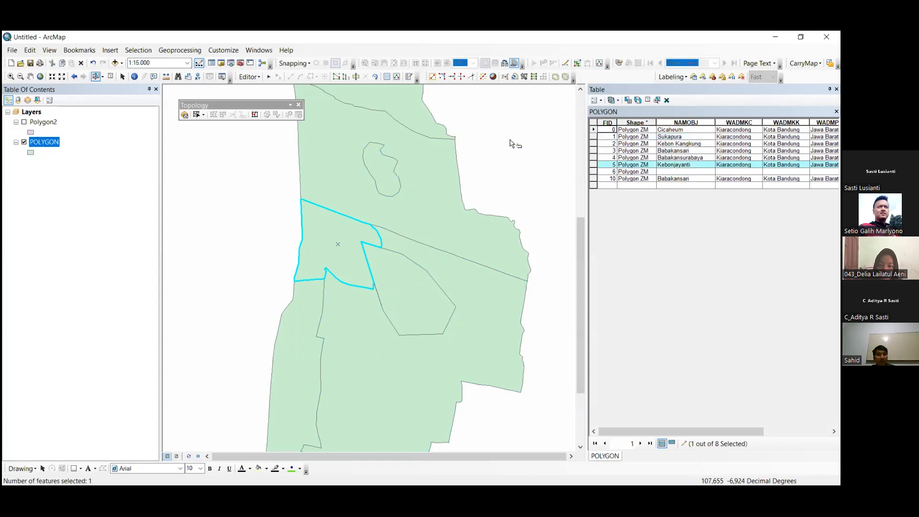
- Clear the selection and stop the edit session on the POLYGON layer without saving the edits
{"action": "left_click", "coordinate": [251, 99]}
{"action": "left_click", "coordinate": [256, 79]}
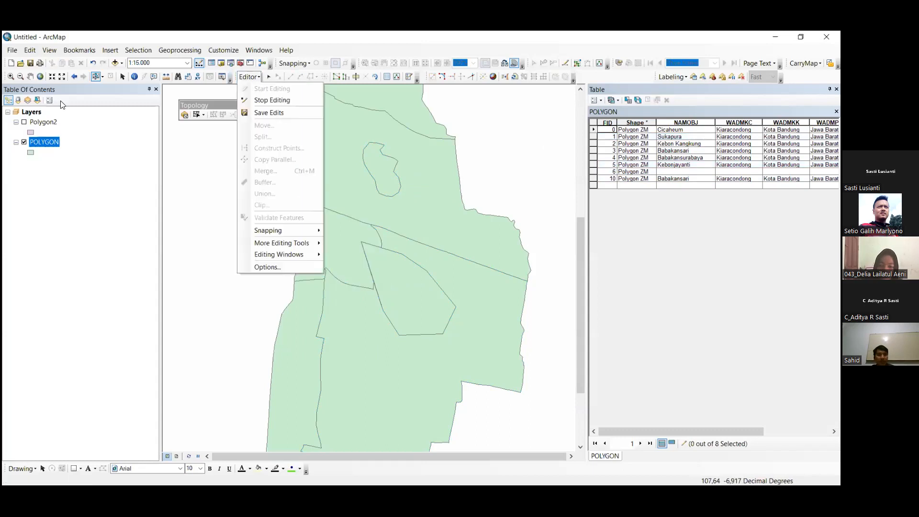
{"action": "left_click", "coordinate": [269, 100]}
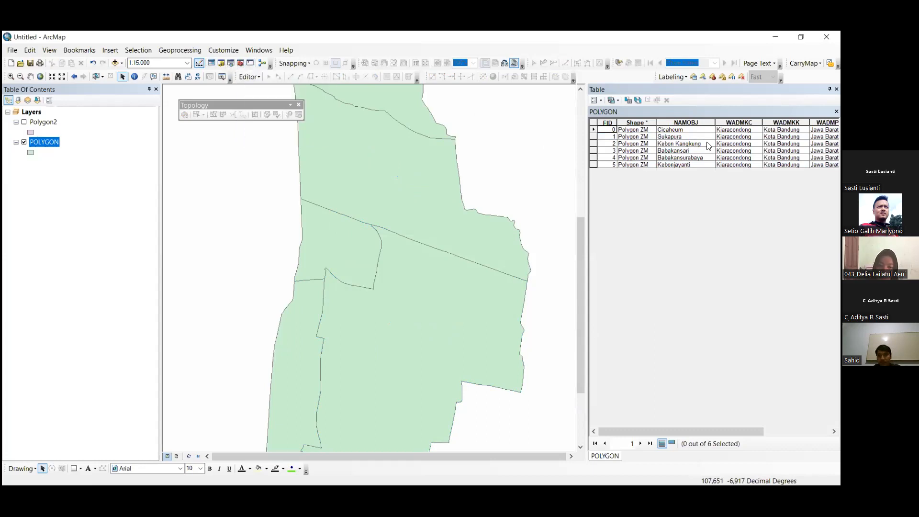
- Search the geoprocessing tools for "erase" and view the southern part of the POLYGON layer
{"action": "key", "text": "ctrl+f"}
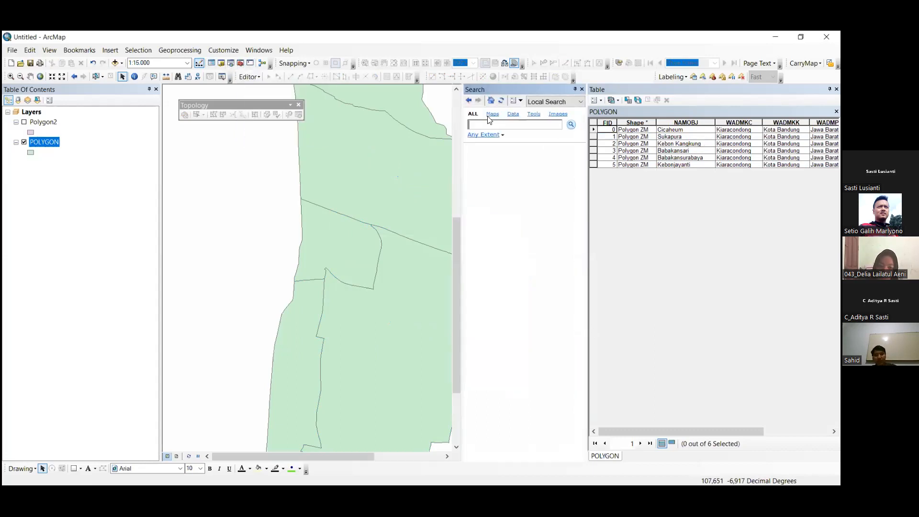
{"action": "key", "text": "Return"}
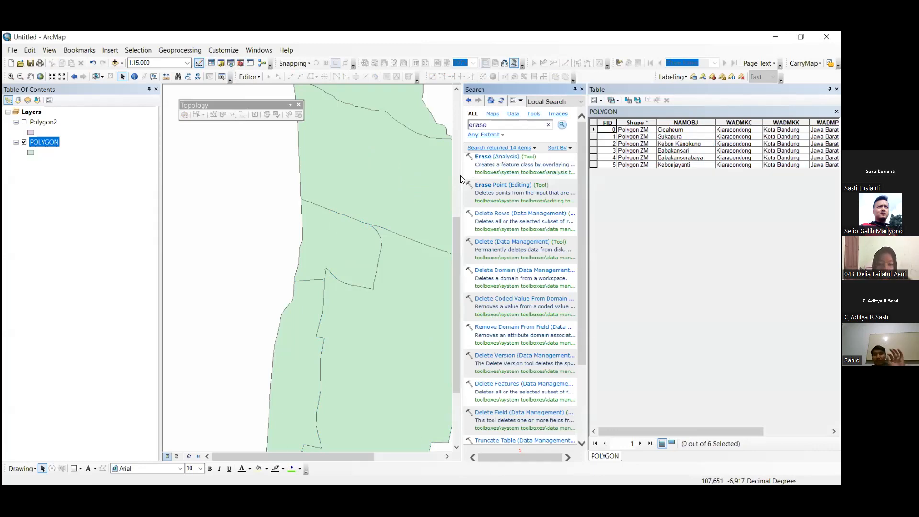
{"action": "scroll", "coordinate": [321, 253], "scroll_direction": "up", "scroll_amount": 2}
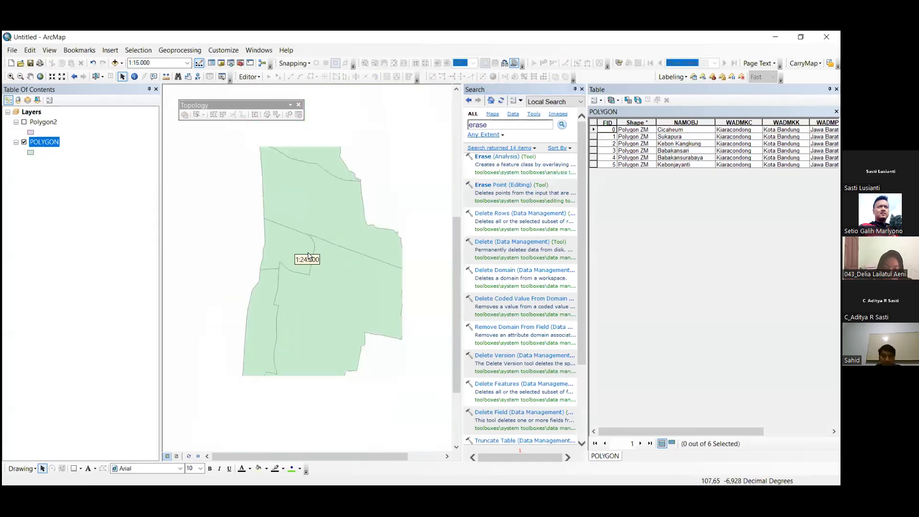
{"action": "left_click_drag", "start_coordinate": [308, 245], "coordinate": [305, 254]}
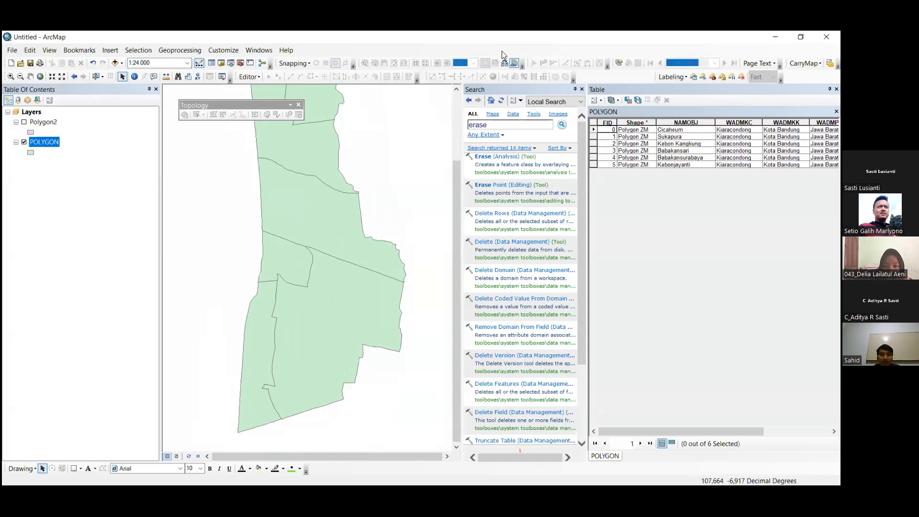
- Remove the POLYGON and Polygon2 layers from the map and clear the tool search text
{"action": "left_click", "coordinate": [45, 125], "text": "ctrl"}
{"action": "right_click", "coordinate": [44, 124]}
{"action": "left_click", "coordinate": [72, 140]}
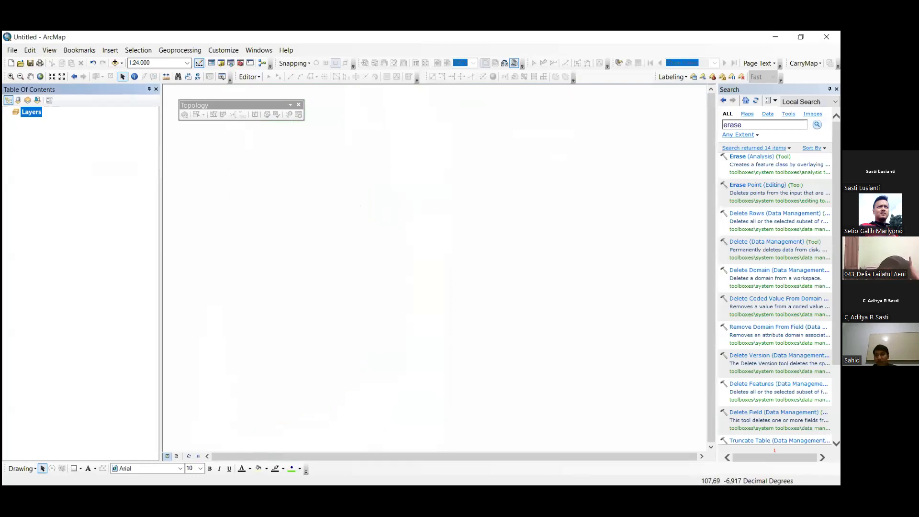
{"action": "double_click", "coordinate": [731, 124]}
{"action": "key", "text": "BackSpace"}
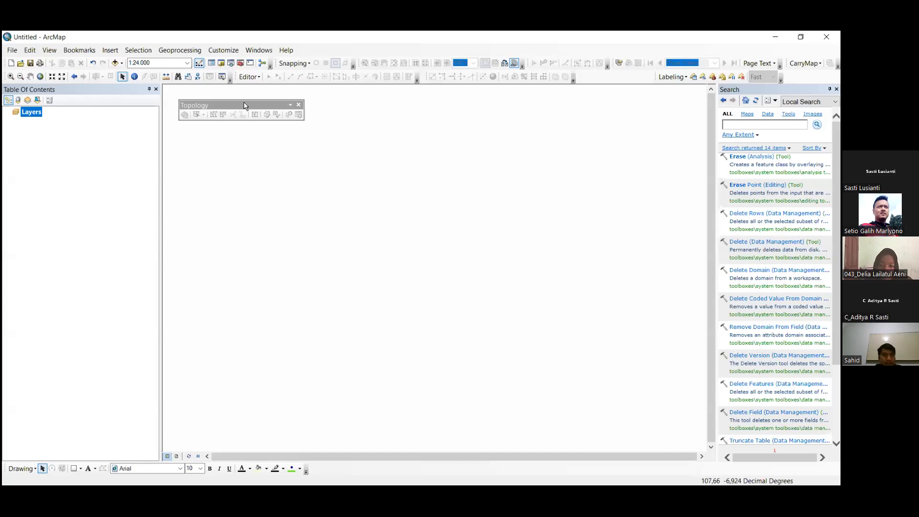
- Add the LINE, POINT, POLYGON and Polygon2 shapefiles from the 05. VECTOR folder to the map and select the POINT layer
{"action": "left_click", "coordinate": [222, 63]}
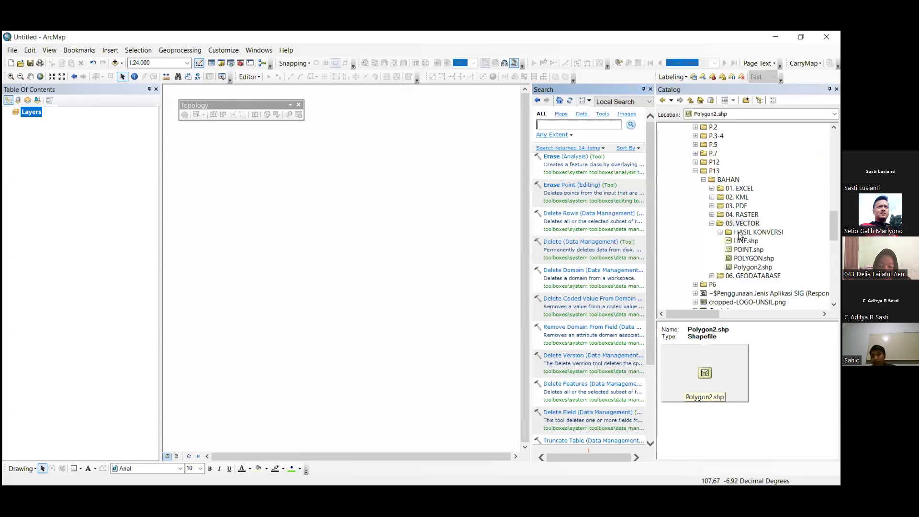
{"action": "left_click", "coordinate": [741, 240]}
{"action": "key", "text": "Up"}
{"action": "key", "text": "Up"}
{"action": "left_click_drag", "start_coordinate": [681, 348], "coordinate": [232, 307]}
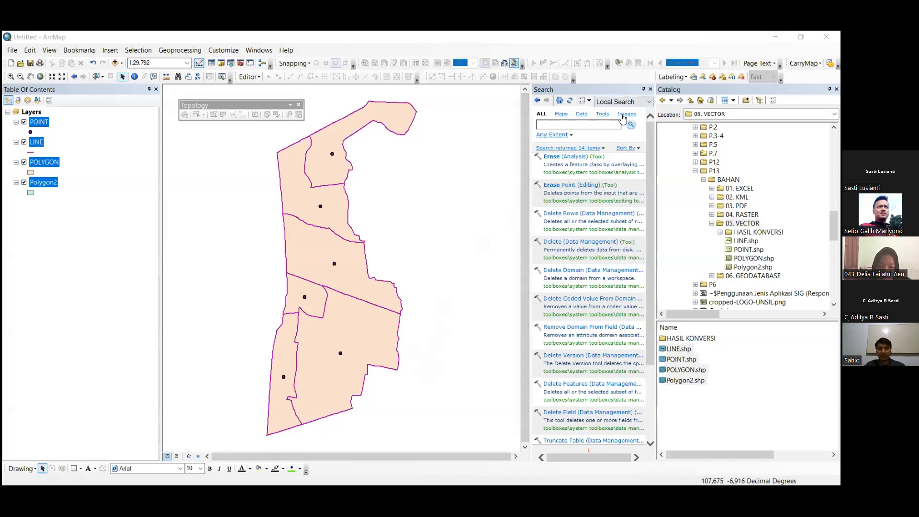
{"action": "left_click", "coordinate": [35, 123]}
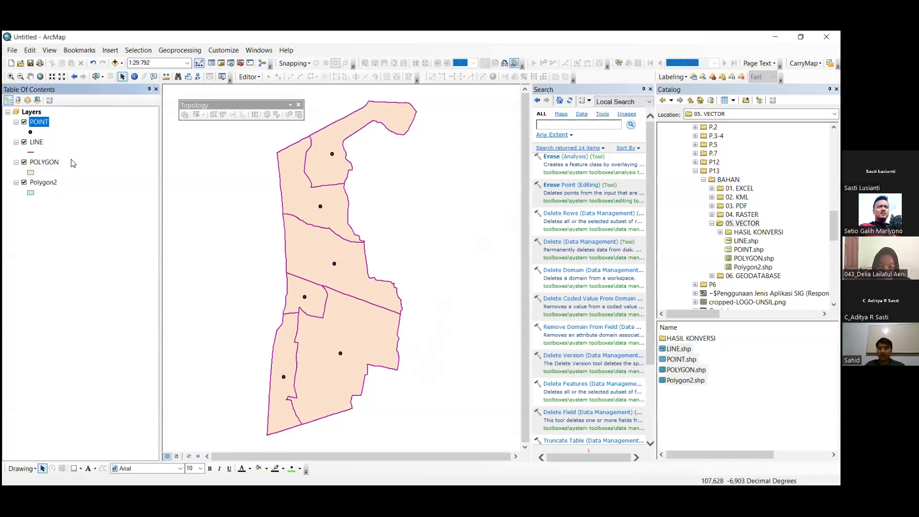
- Look into the 06. GEODATABASE folder and search the geoprocessing tools for "kml"
{"action": "left_click", "coordinate": [712, 276]}
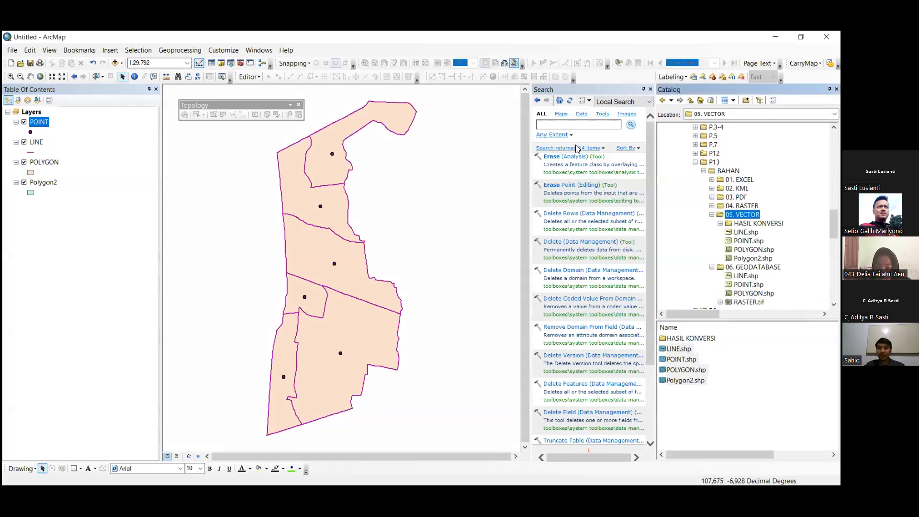
{"action": "left_click", "coordinate": [574, 127]}
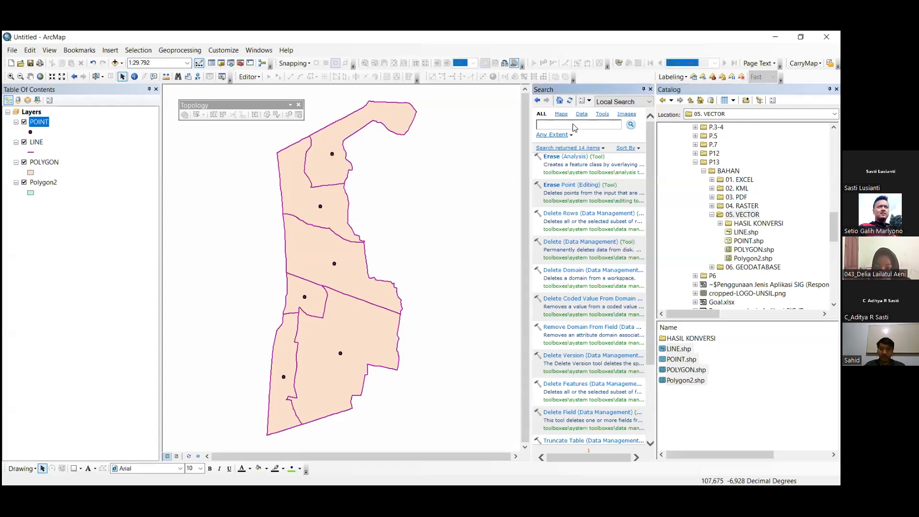
{"action": "key", "text": "Return"}
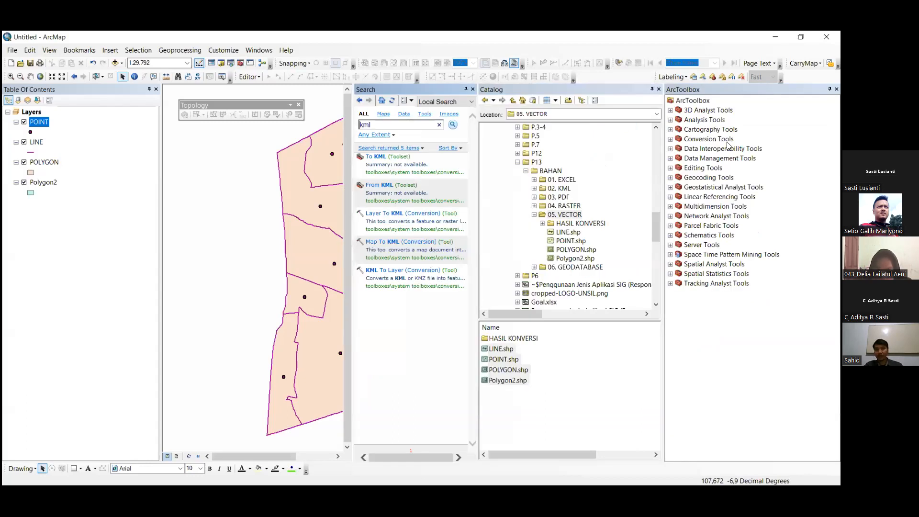
- Open ArcToolbox and examine the Excel and From GPS toolsets under Conversion Tools, including GPX To Features
{"action": "left_click", "coordinate": [670, 139]}
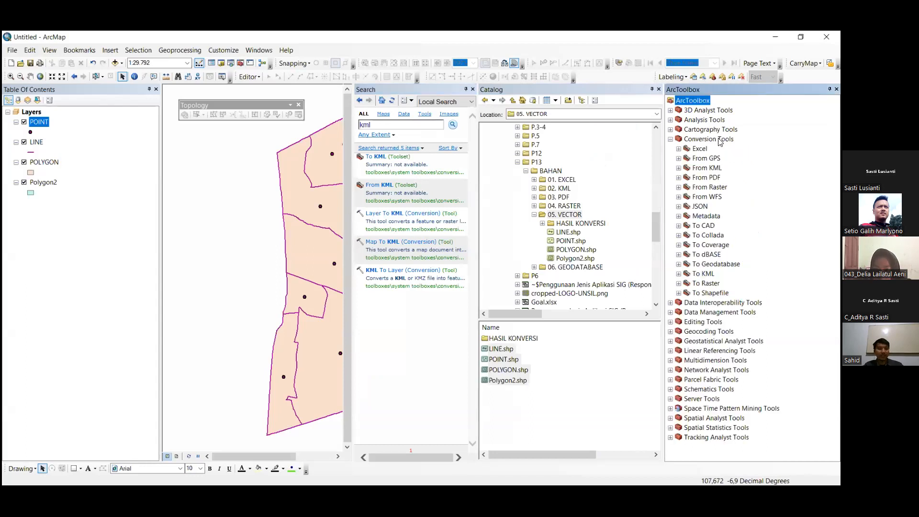
{"action": "left_click", "coordinate": [720, 140]}
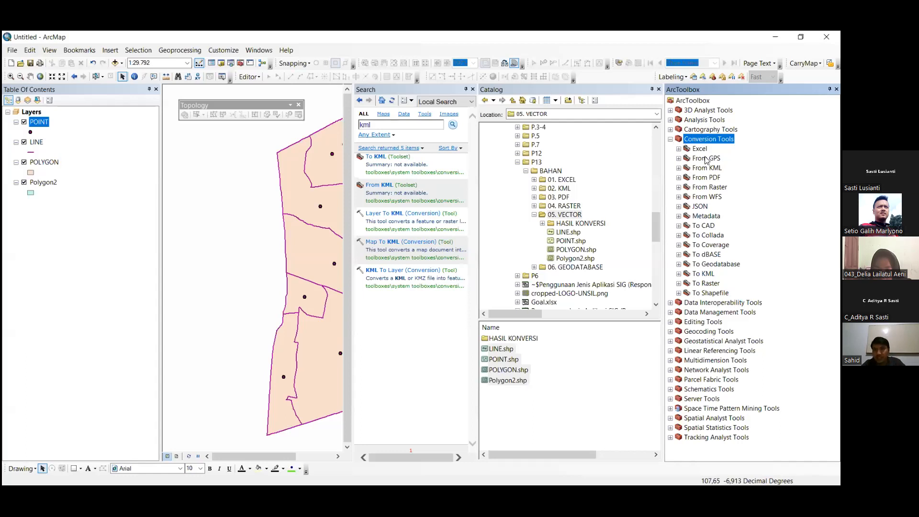
{"action": "left_click", "coordinate": [678, 149]}
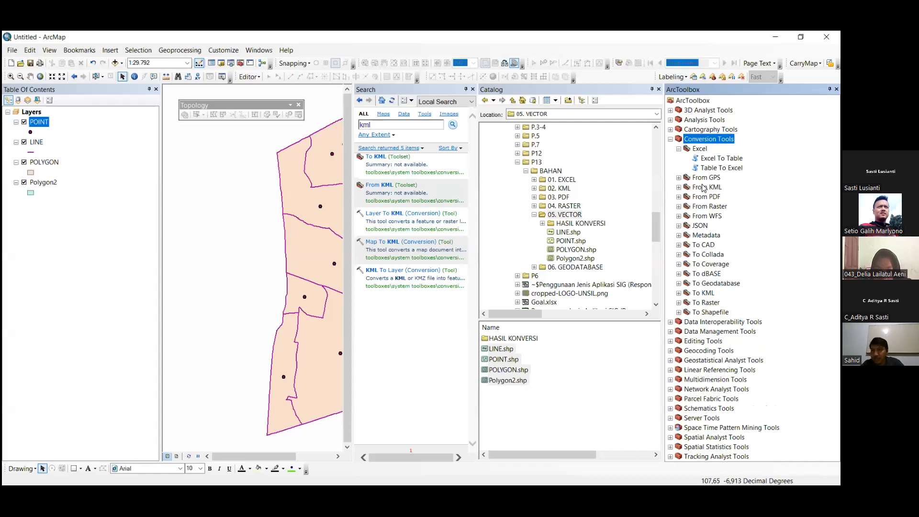
{"action": "left_click", "coordinate": [722, 168]}
{"action": "left_click", "coordinate": [679, 178]}
{"action": "key", "text": "Down"}
{"action": "key", "text": "Down"}
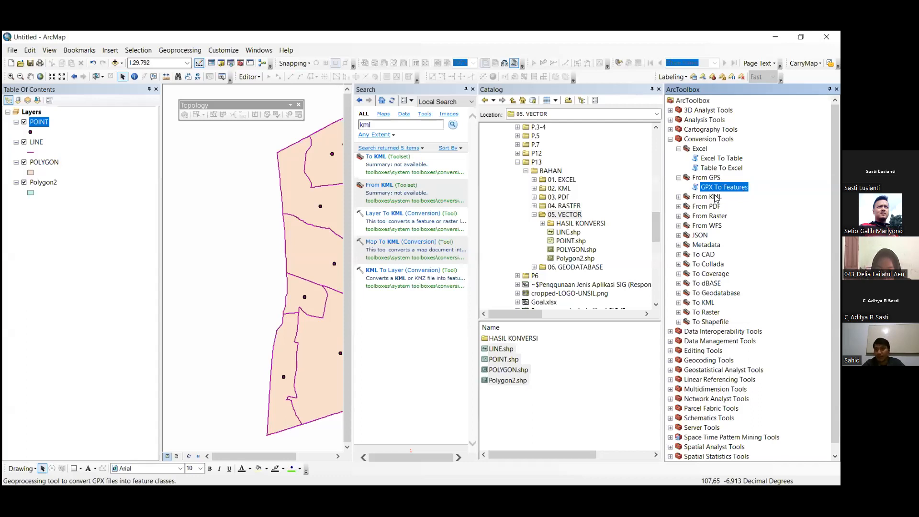
- Expand the From KML and From PDF conversion toolsets and select the PDF To TIFF tool
{"action": "left_click", "coordinate": [680, 201]}
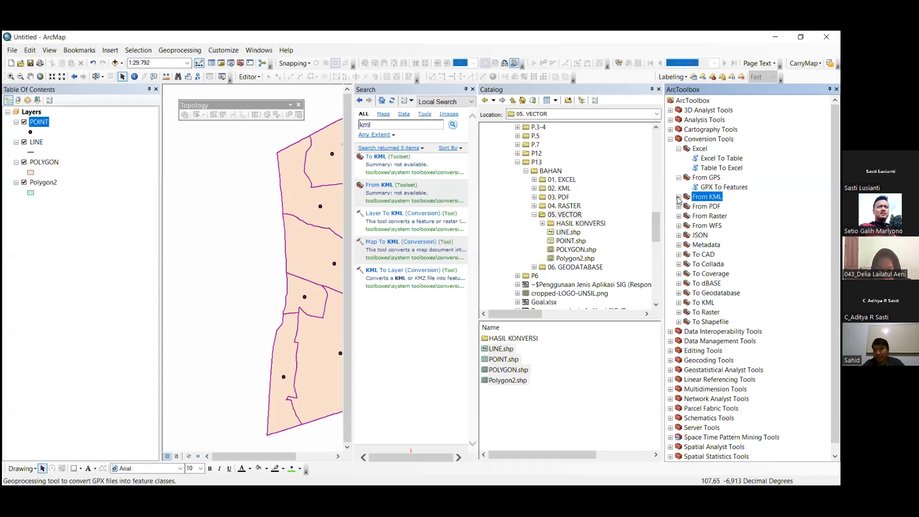
{"action": "double_click", "coordinate": [699, 197]}
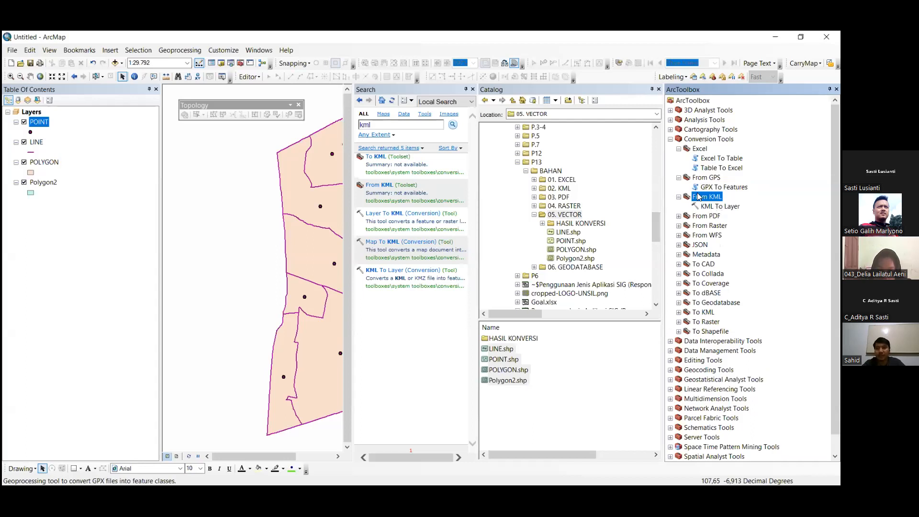
{"action": "left_click", "coordinate": [679, 216]}
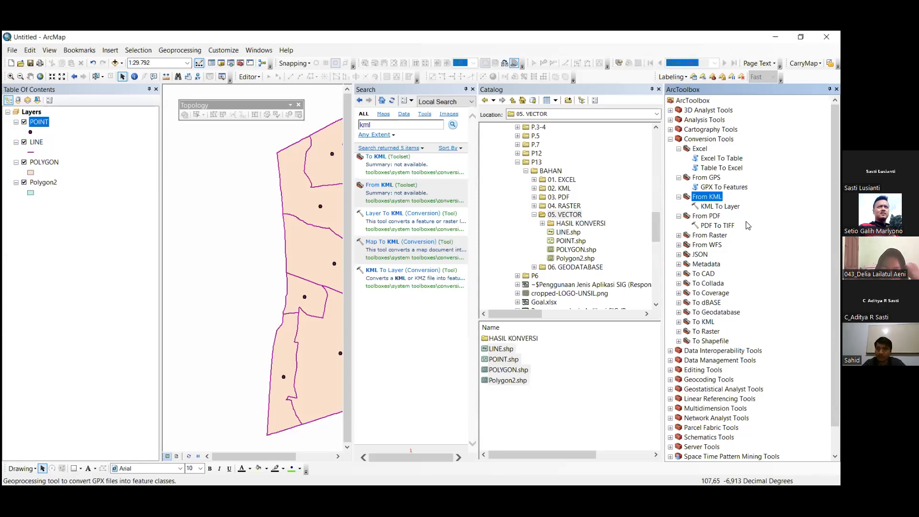
{"action": "left_click", "coordinate": [721, 227]}
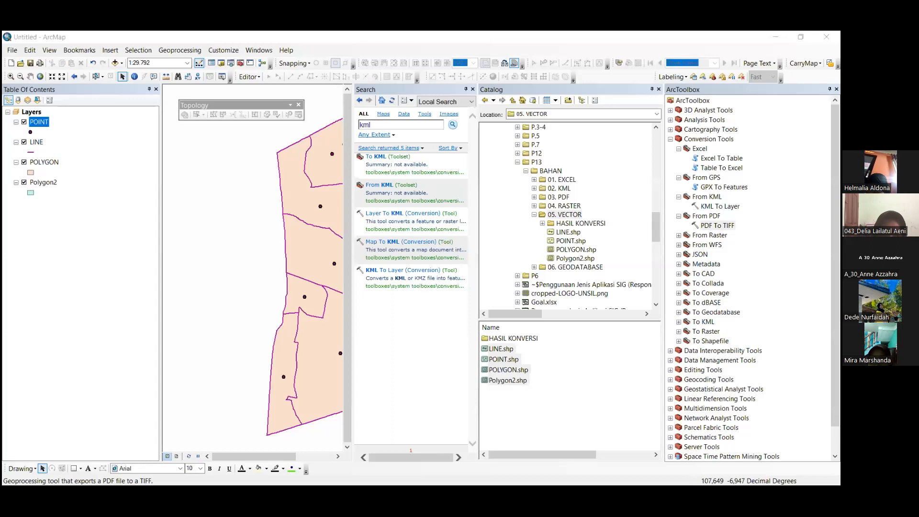
- Open the PDF map export options and set Layers and Attributes to Export PDF Layers Only
{"action": "left_click", "coordinate": [458, 366]}
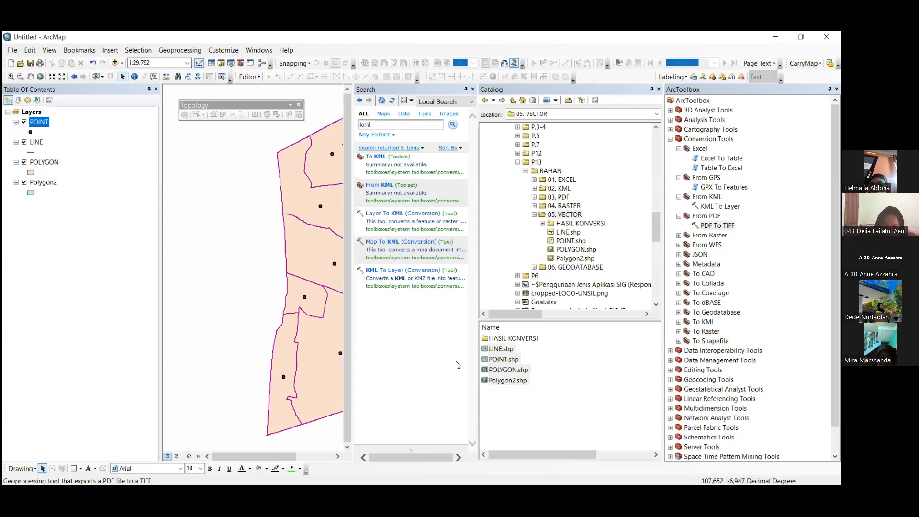
{"action": "left_click", "coordinate": [13, 50]}
{"action": "left_click", "coordinate": [69, 208]}
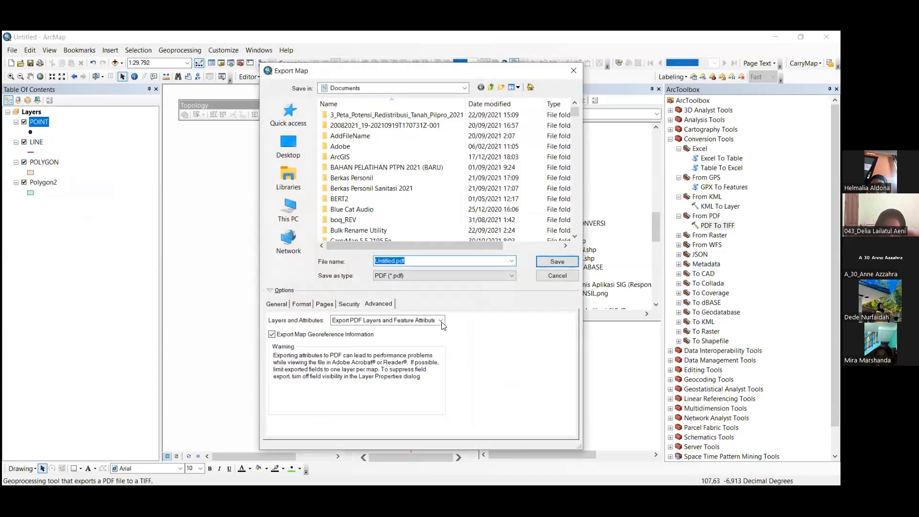
{"action": "left_click", "coordinate": [441, 322]}
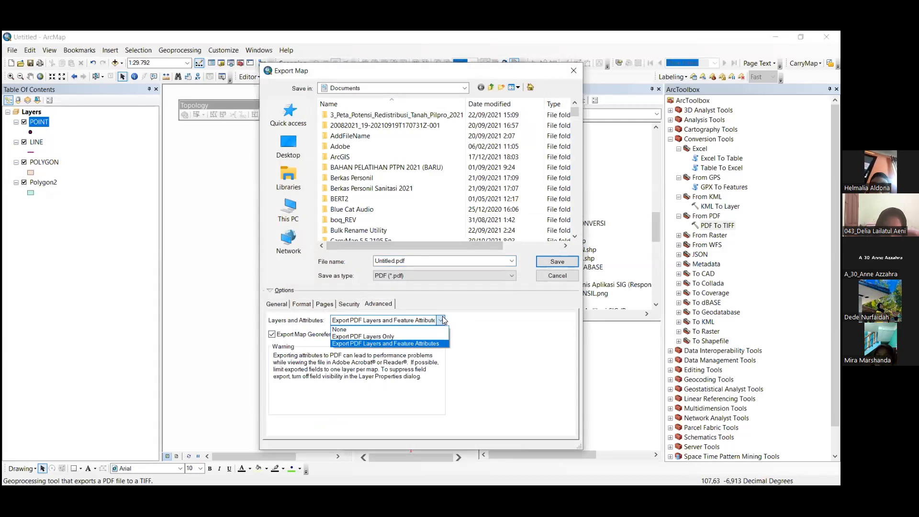
{"action": "left_click", "coordinate": [445, 320]}
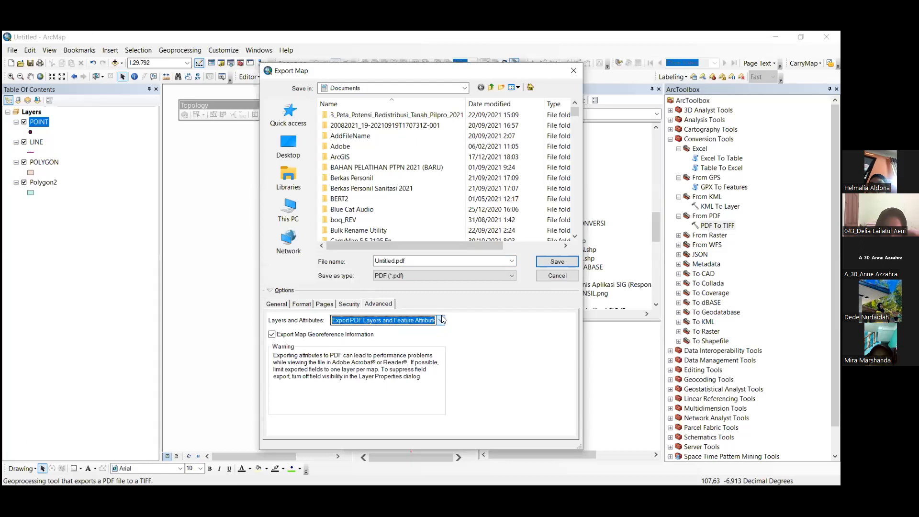
{"action": "left_click", "coordinate": [271, 335]}
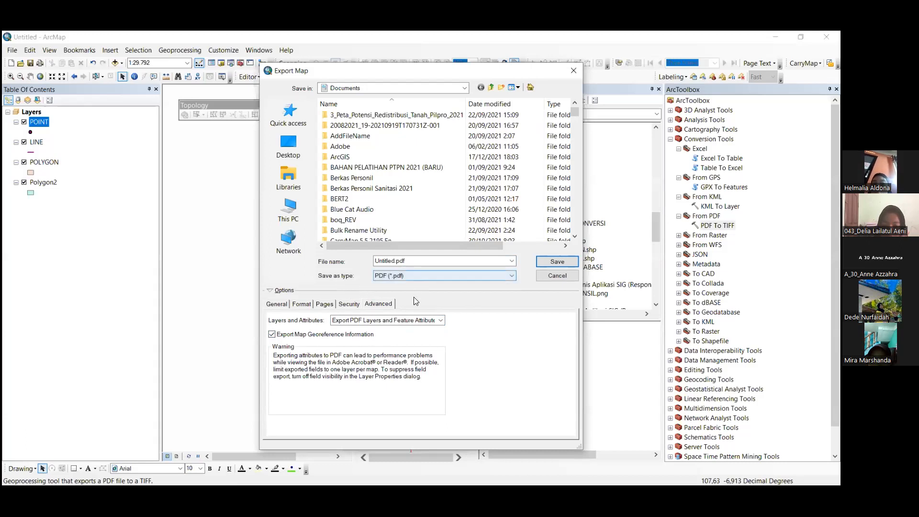
{"action": "left_click", "coordinate": [396, 321]}
{"action": "left_click", "coordinate": [395, 334]}
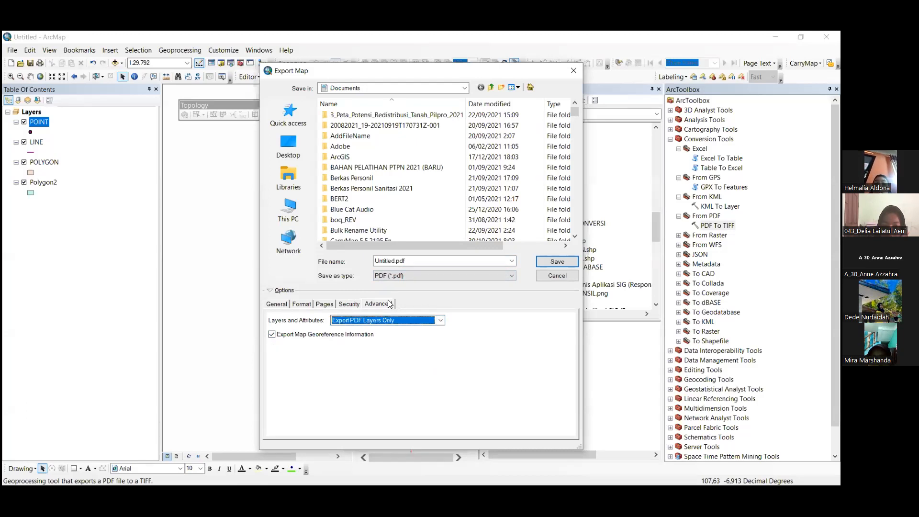
- Examine the Format, General and Advanced options of the PDF map export
{"action": "left_click", "coordinate": [302, 307]}
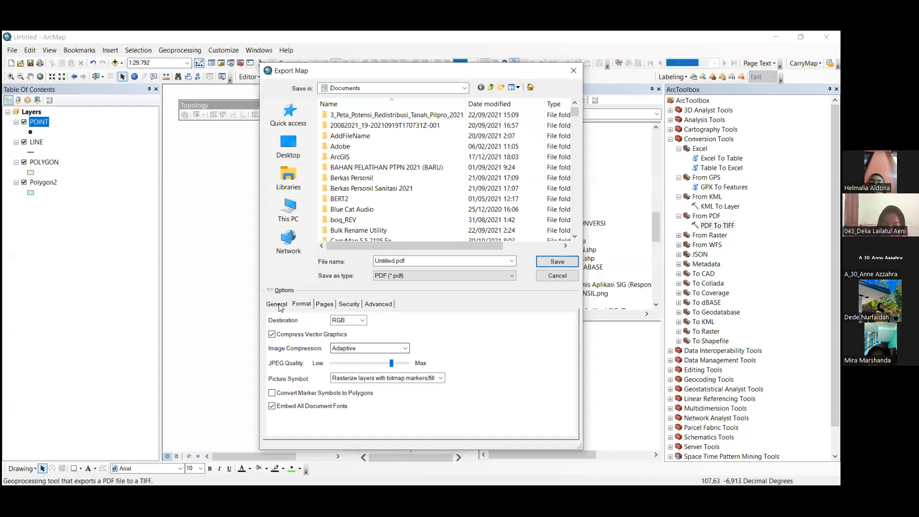
{"action": "left_click", "coordinate": [281, 306]}
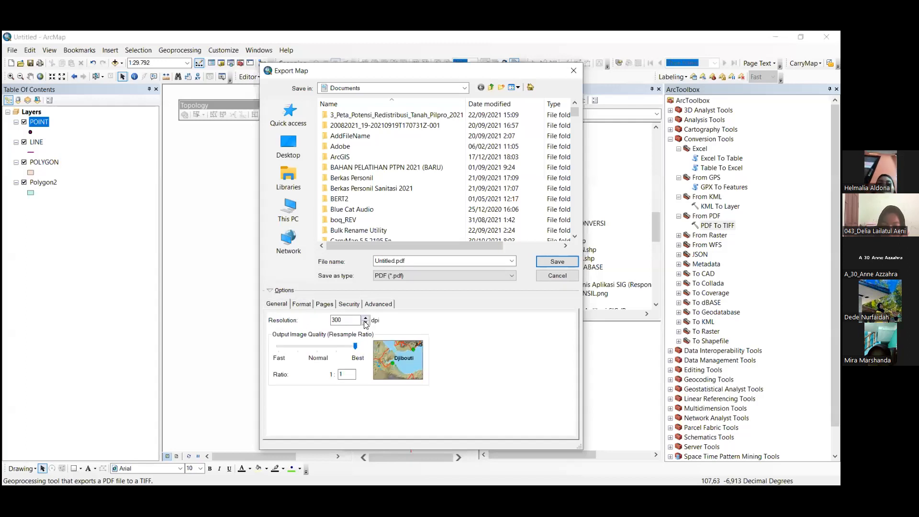
{"action": "left_click", "coordinate": [413, 277]}
{"action": "left_click", "coordinate": [389, 307]}
{"action": "left_click", "coordinate": [377, 307]}
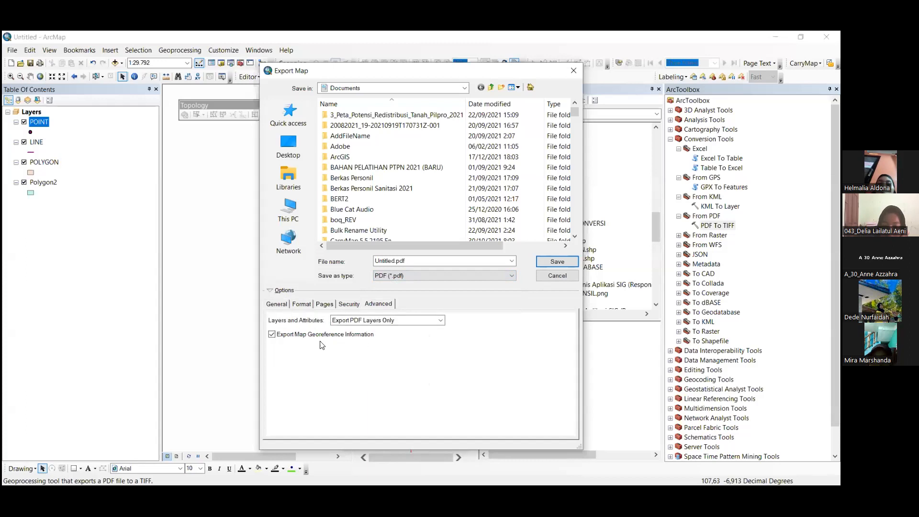
- Set Layers and Attributes to Export PDF Layers and Feature Attributes, review the choices and cancel the map export
{"action": "left_click", "coordinate": [416, 320]}
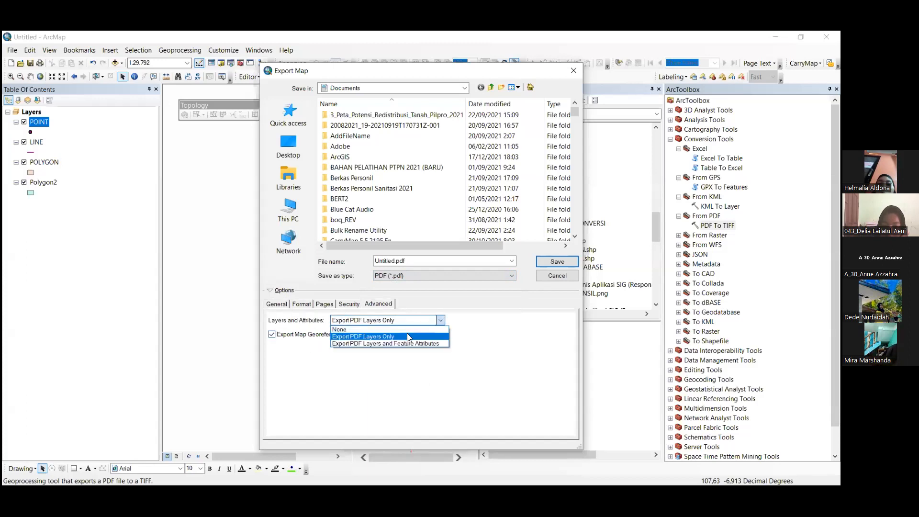
{"action": "left_click", "coordinate": [417, 344]}
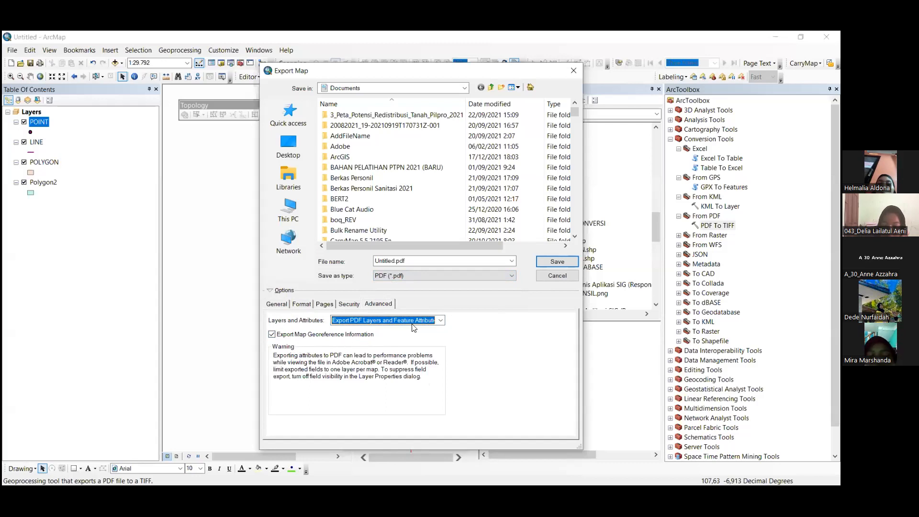
{"action": "left_click", "coordinate": [385, 320]}
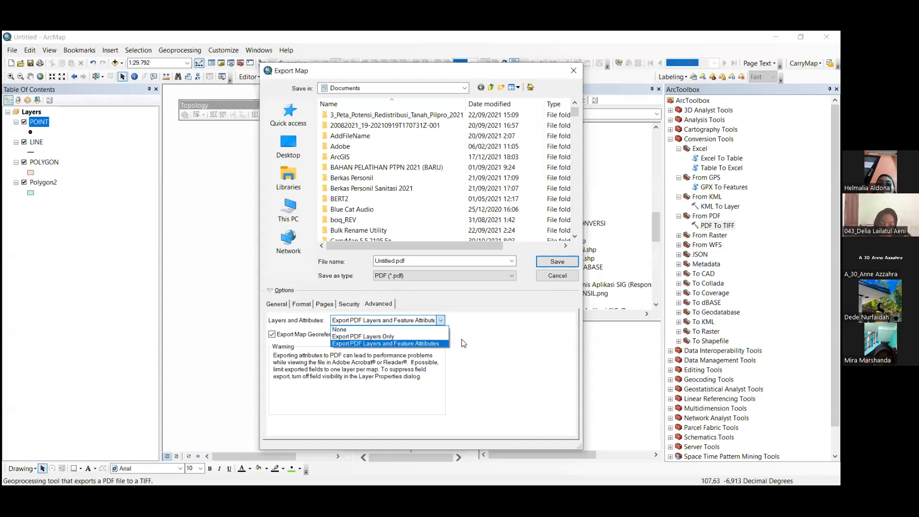
{"action": "left_click", "coordinate": [514, 323]}
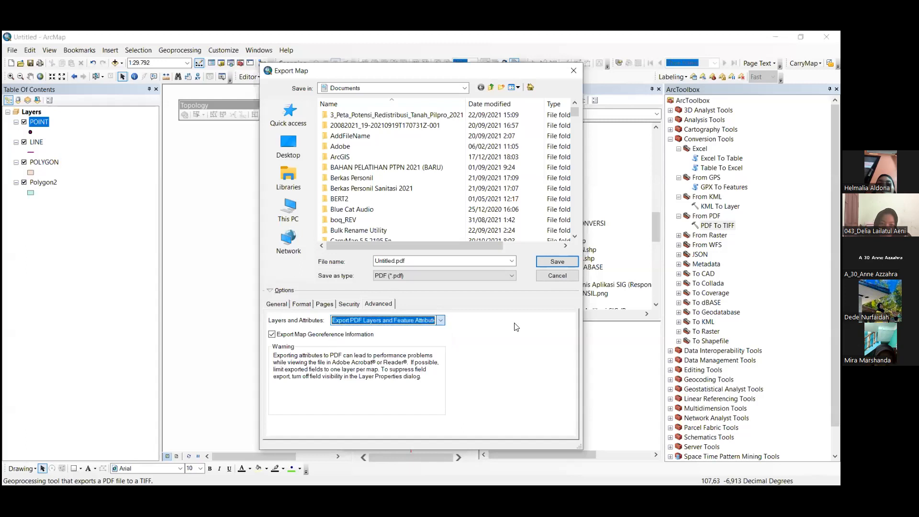
{"action": "left_click", "coordinate": [551, 276]}
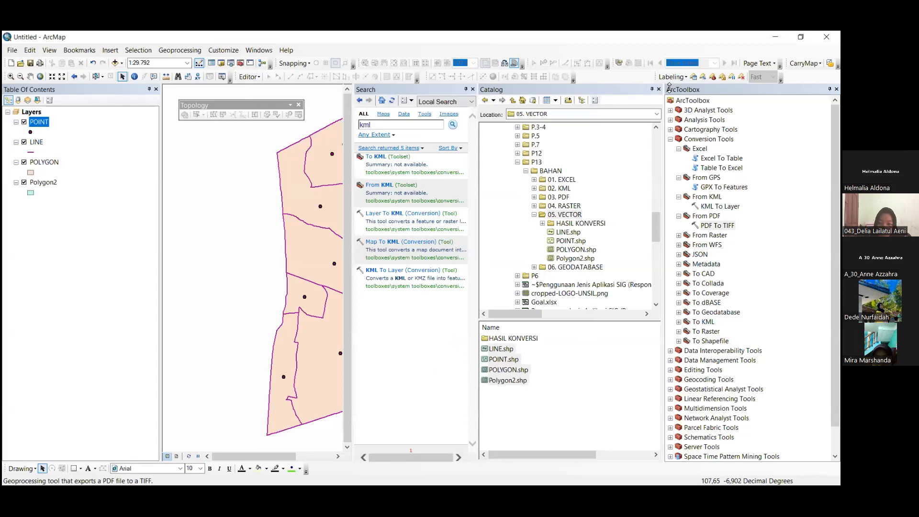
- Expand the From Raster, From WFS, JSON and Metadata conversion toolsets to examine their tools
{"action": "left_click", "coordinate": [679, 235]}
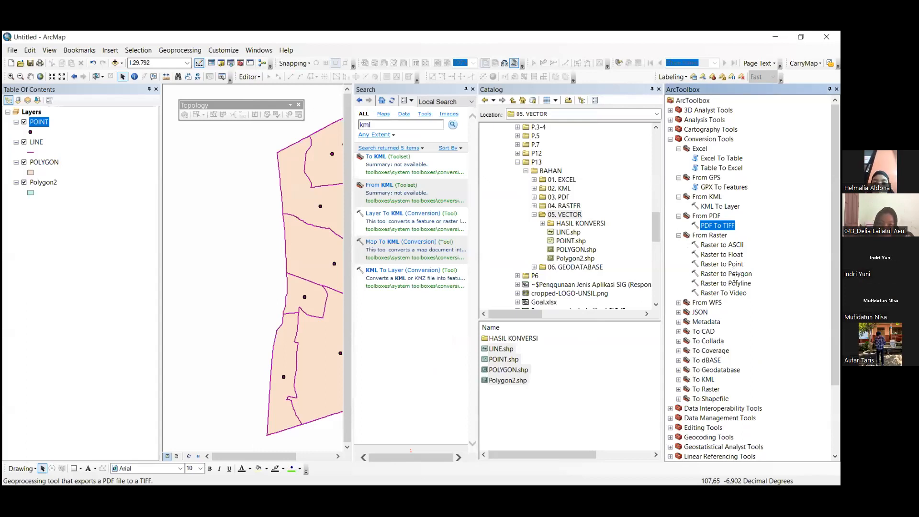
{"action": "left_click", "coordinate": [678, 303]}
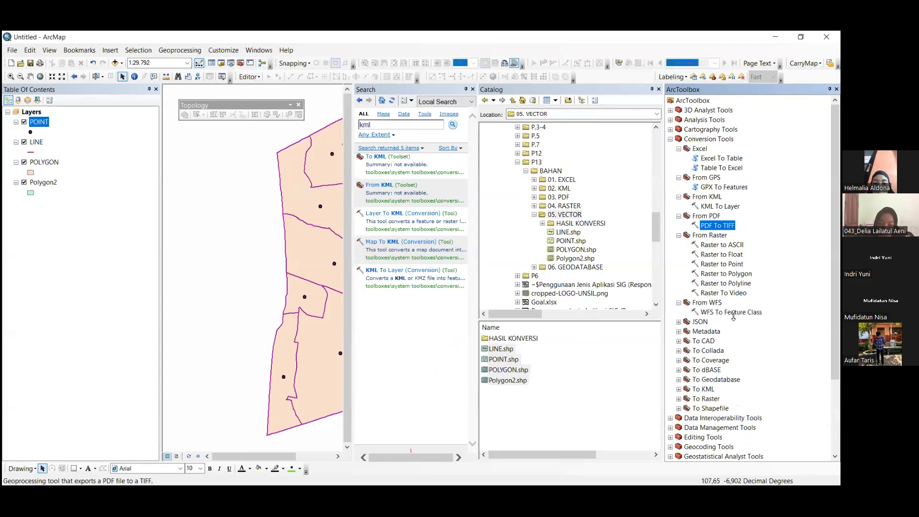
{"action": "scroll", "coordinate": [734, 316], "scroll_direction": "down", "scroll_amount": 2}
{"action": "left_click", "coordinate": [679, 264]}
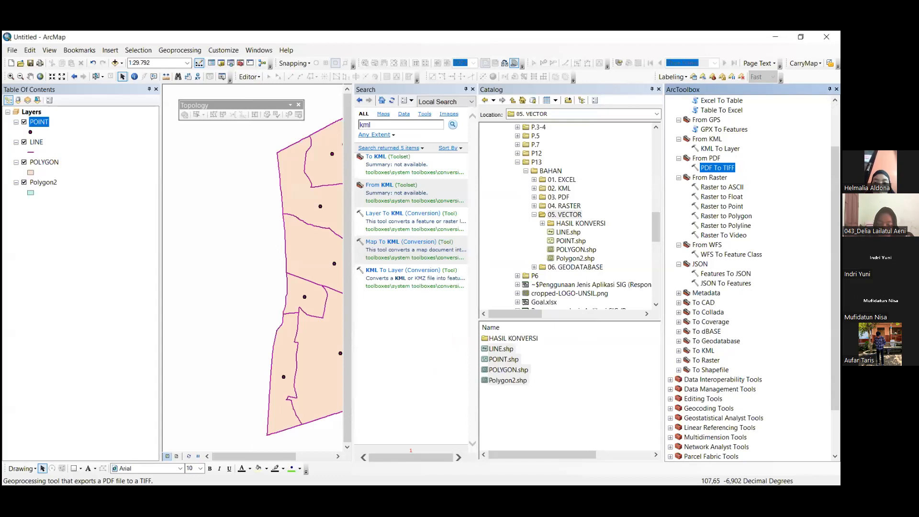
{"action": "scroll", "coordinate": [694, 292], "scroll_direction": "down", "scroll_amount": 1}
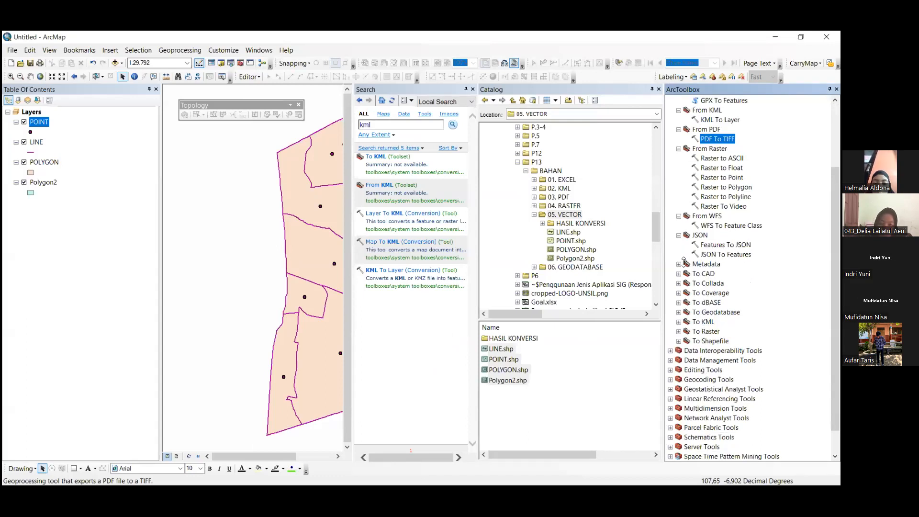
{"action": "left_click", "coordinate": [679, 265]}
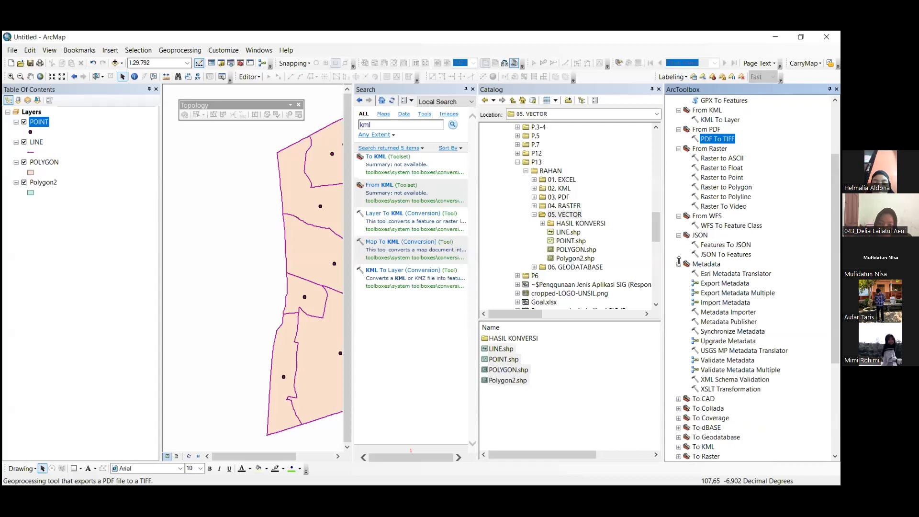
- Expand the To CAD and To KML conversion toolsets and select the Layer To KML tool
{"action": "scroll", "coordinate": [711, 266], "scroll_direction": "down", "scroll_amount": 5}
{"action": "double_click", "coordinate": [711, 258]}
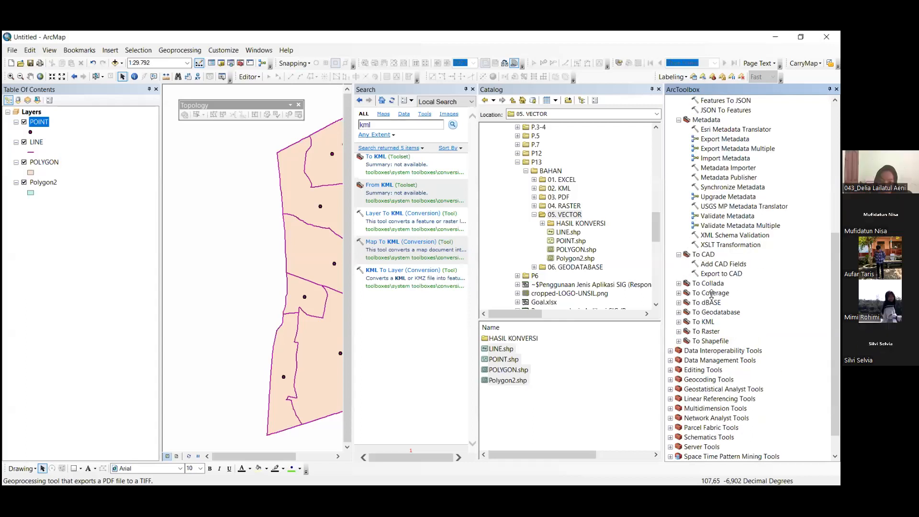
{"action": "left_click", "coordinate": [706, 331]}
{"action": "double_click", "coordinate": [681, 321]}
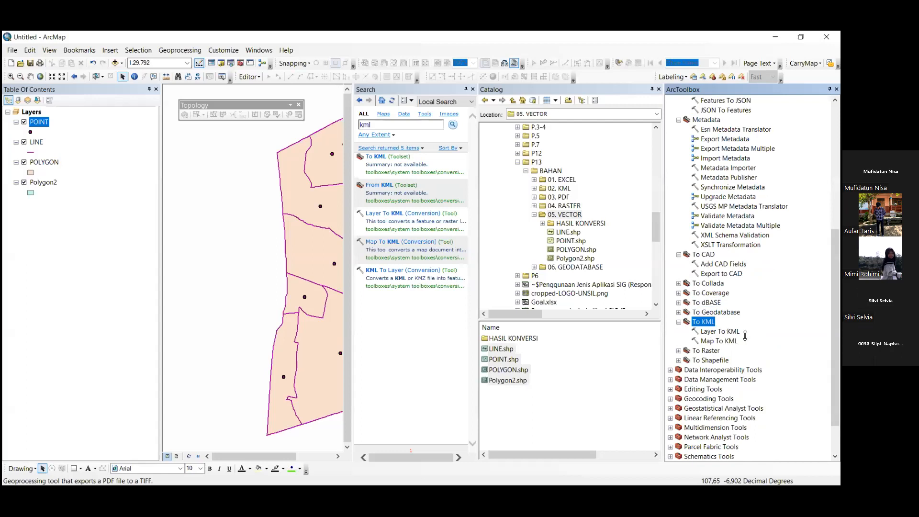
{"action": "left_click", "coordinate": [718, 333]}
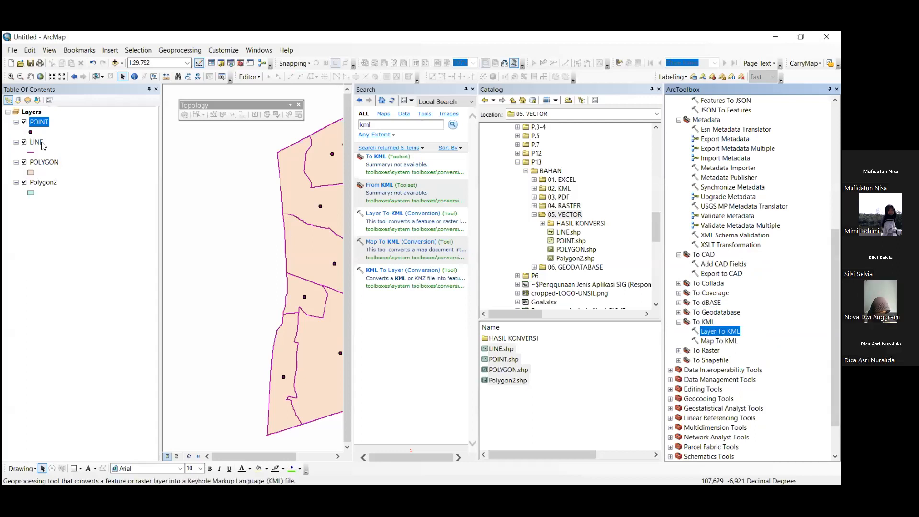
{"action": "left_click", "coordinate": [47, 182]}
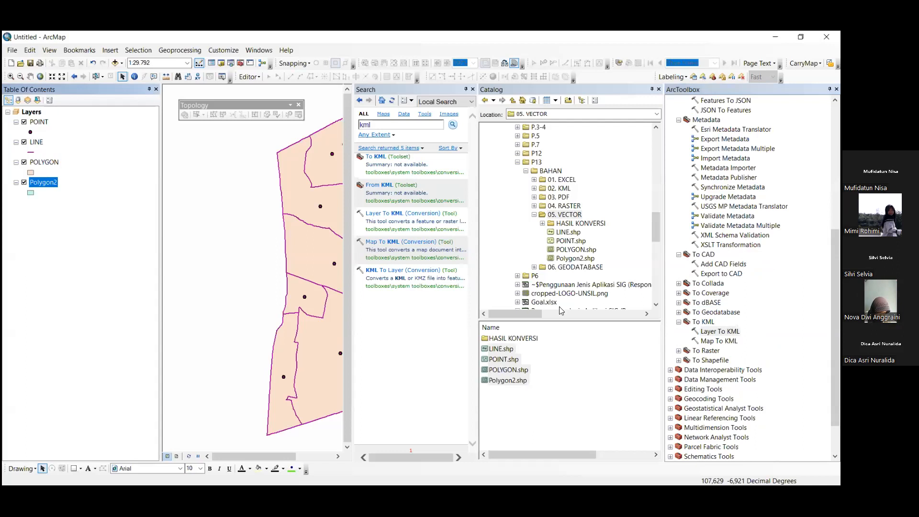
{"action": "left_click", "coordinate": [473, 90]}
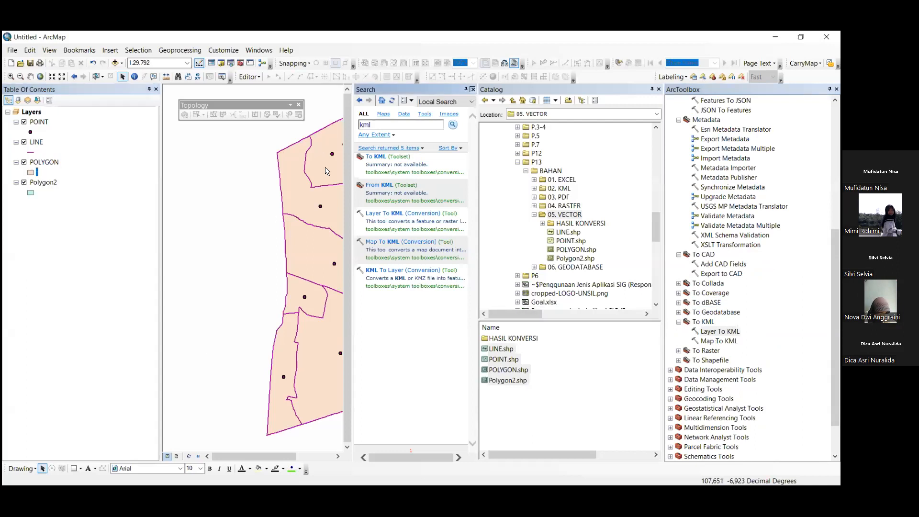
{"action": "left_click", "coordinate": [725, 335]}
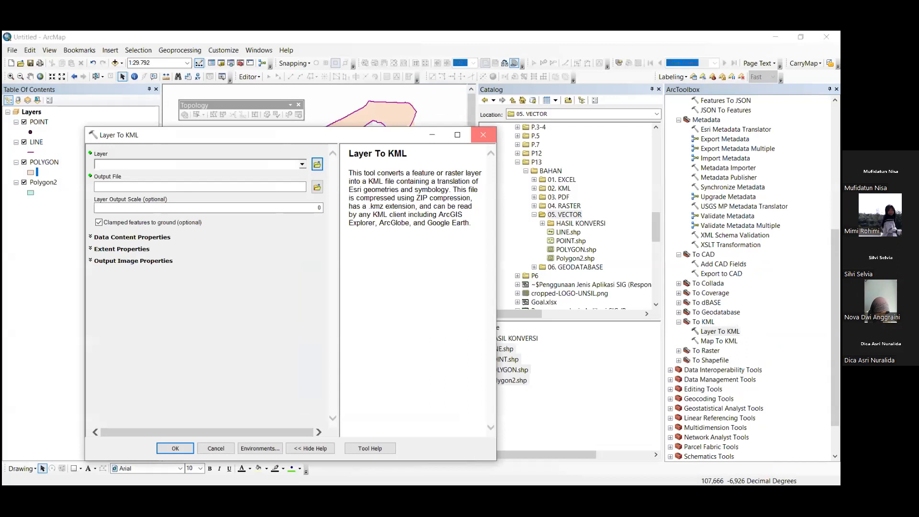
{"action": "left_click", "coordinate": [483, 135]}
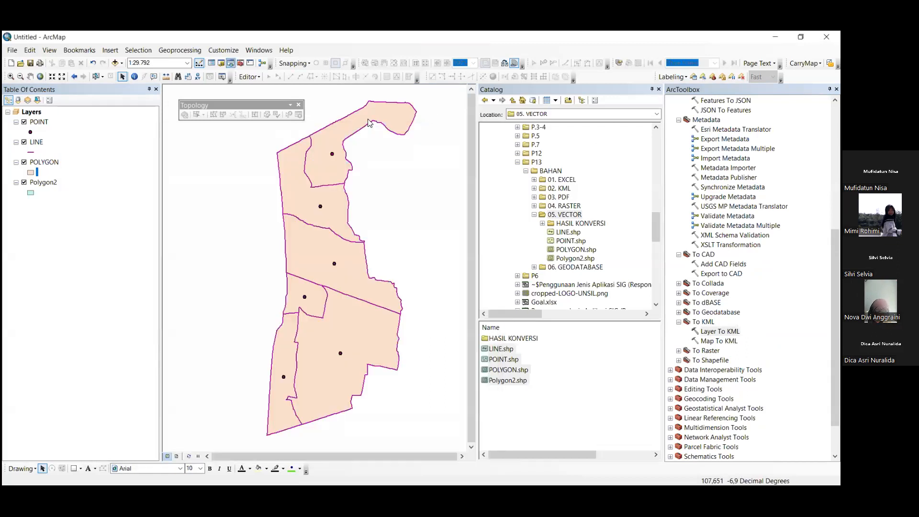
{"action": "left_click", "coordinate": [231, 63]}
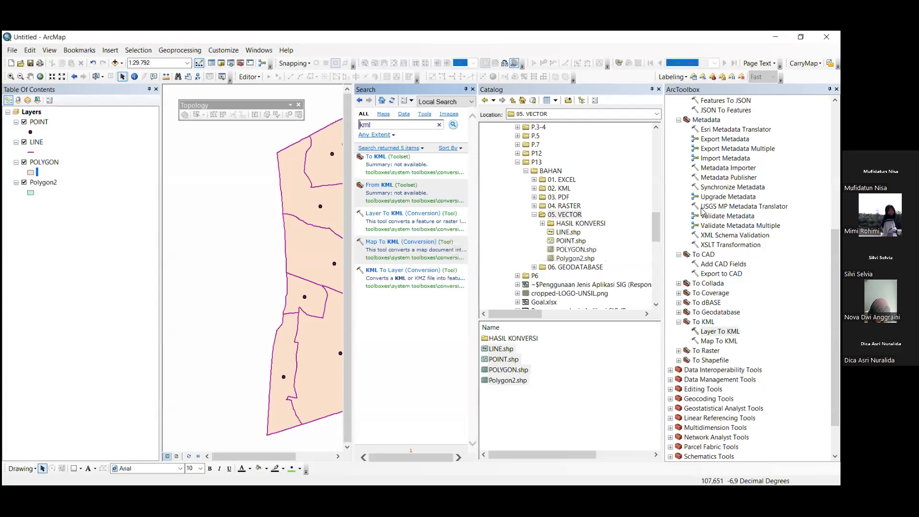
- Trace the Layer To KML search result to its place in the To KML toolset under Conversion Tools
{"action": "scroll", "coordinate": [687, 145], "scroll_direction": "up", "scroll_amount": 8}
{"action": "left_click", "coordinate": [690, 140]}
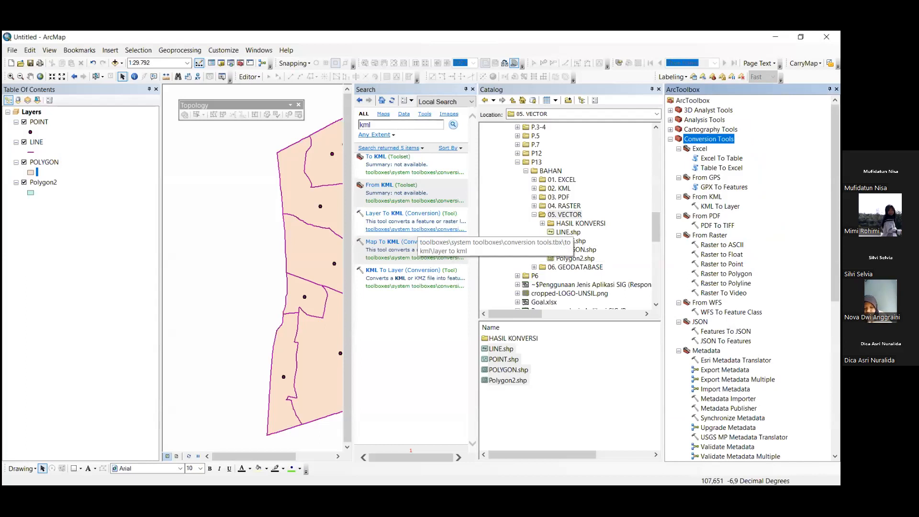
{"action": "scroll", "coordinate": [708, 294], "scroll_direction": "down", "scroll_amount": 6}
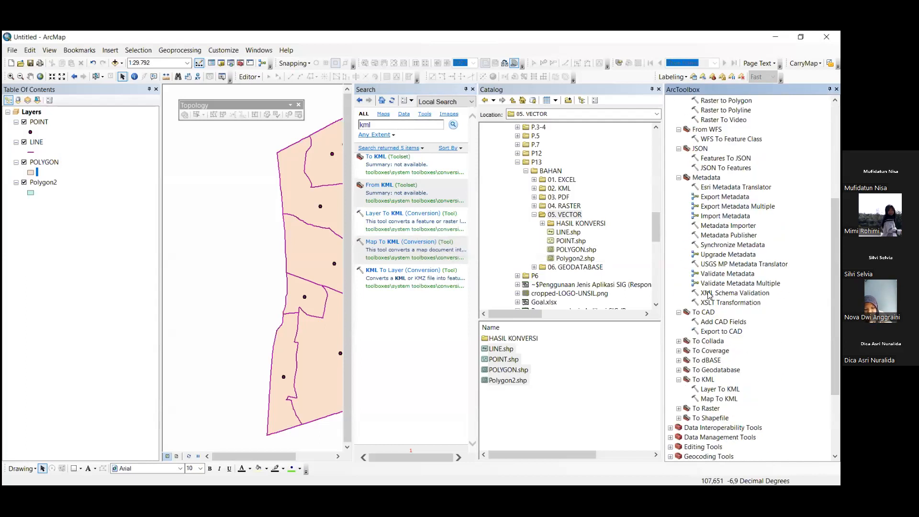
{"action": "scroll", "coordinate": [708, 295], "scroll_direction": "down", "scroll_amount": 3}
{"action": "left_click", "coordinate": [711, 295]}
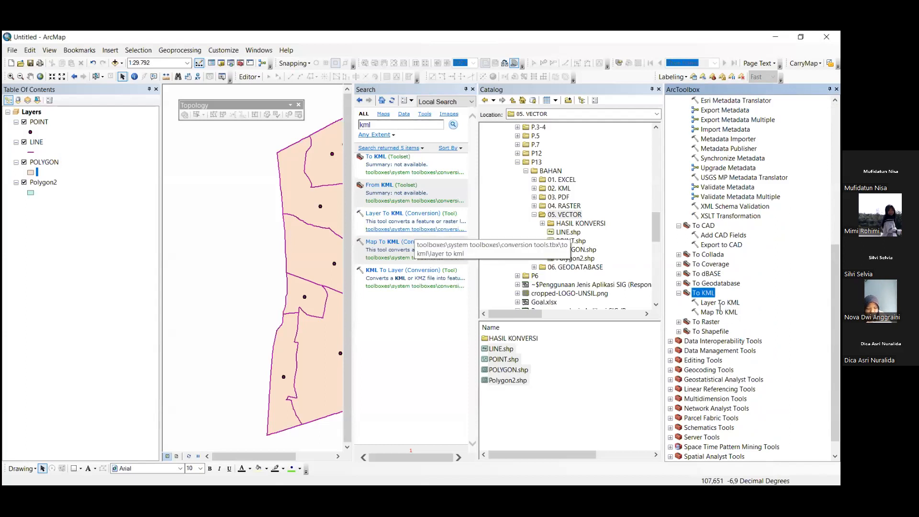
{"action": "left_click", "coordinate": [709, 301]}
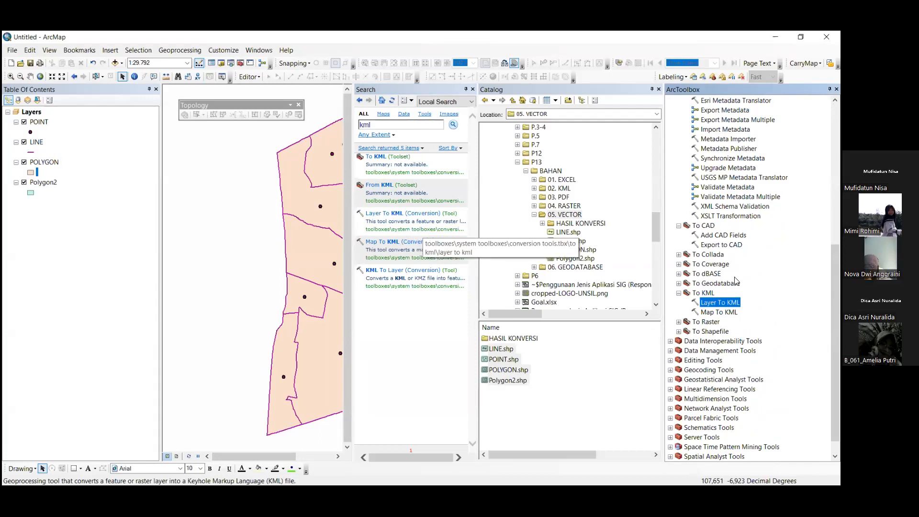
- Set POLYGON as the input layer of the Layer To KML tool and expand its Data Content and Extent Properties
{"action": "double_click", "coordinate": [711, 302]}
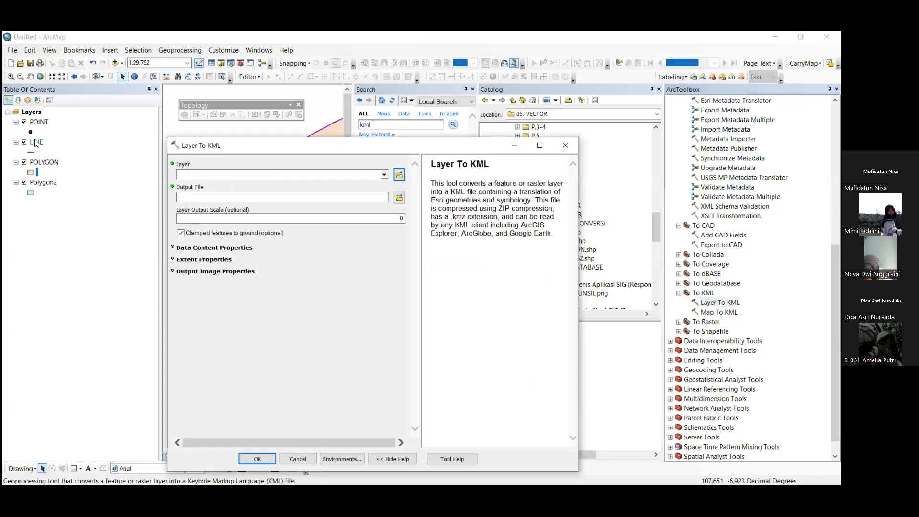
{"action": "left_click_drag", "start_coordinate": [44, 163], "coordinate": [234, 176]}
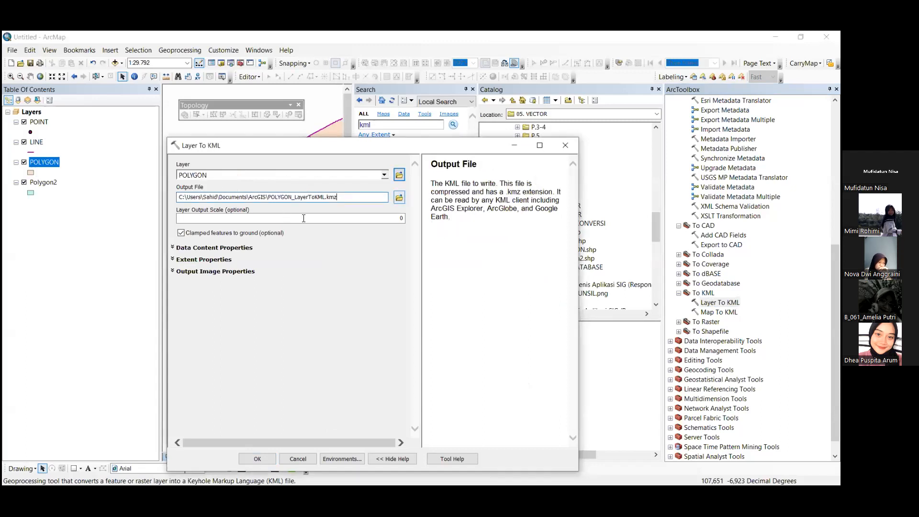
{"action": "left_click", "coordinate": [401, 218]}
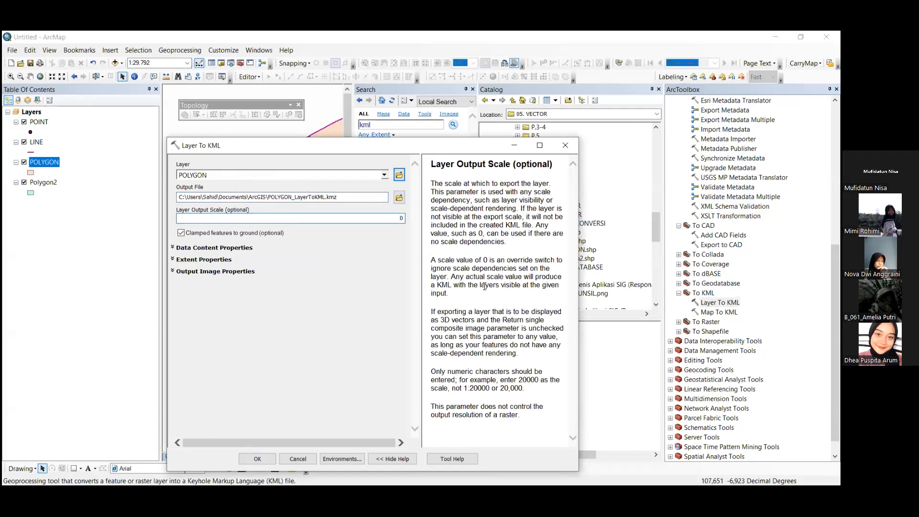
{"action": "left_click", "coordinate": [173, 249]}
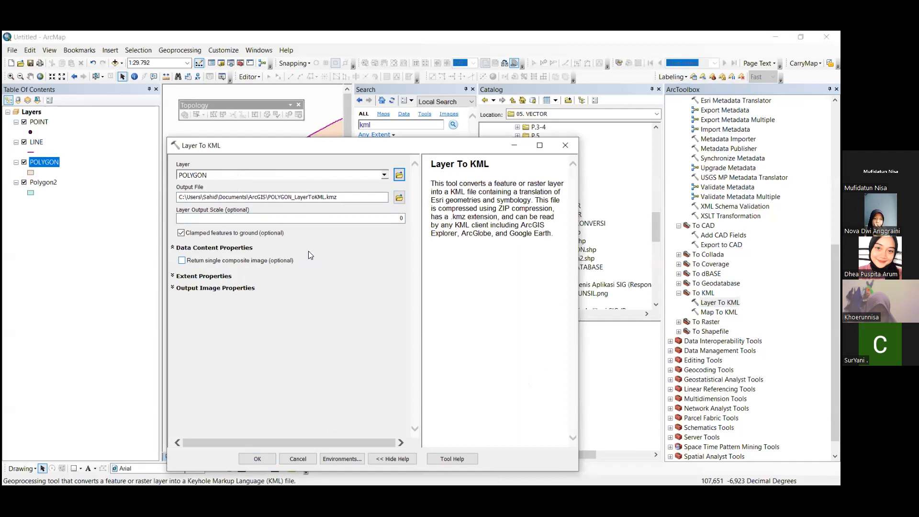
{"action": "left_click", "coordinate": [173, 277]}
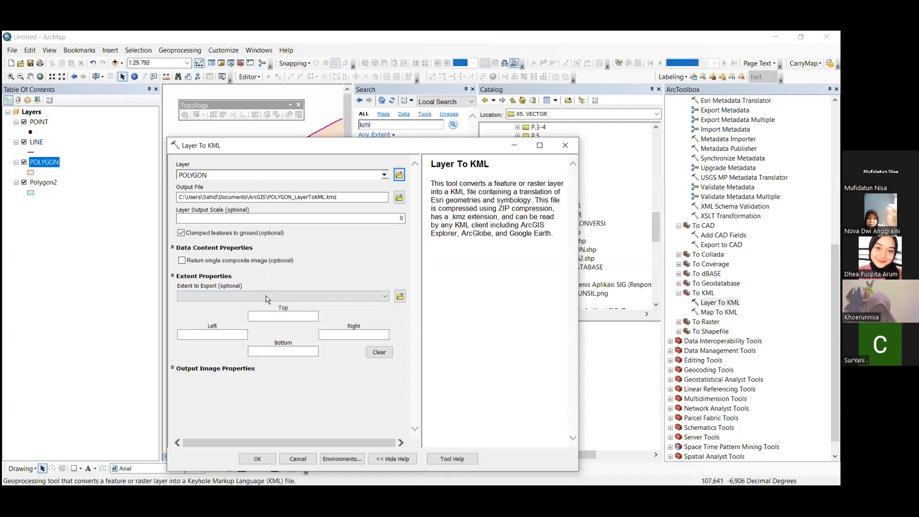
- Expand the Output Image Properties, check the returned image size setting and run the POLYGON conversion to KML
{"action": "left_click_drag", "start_coordinate": [297, 145], "coordinate": [490, 148]}
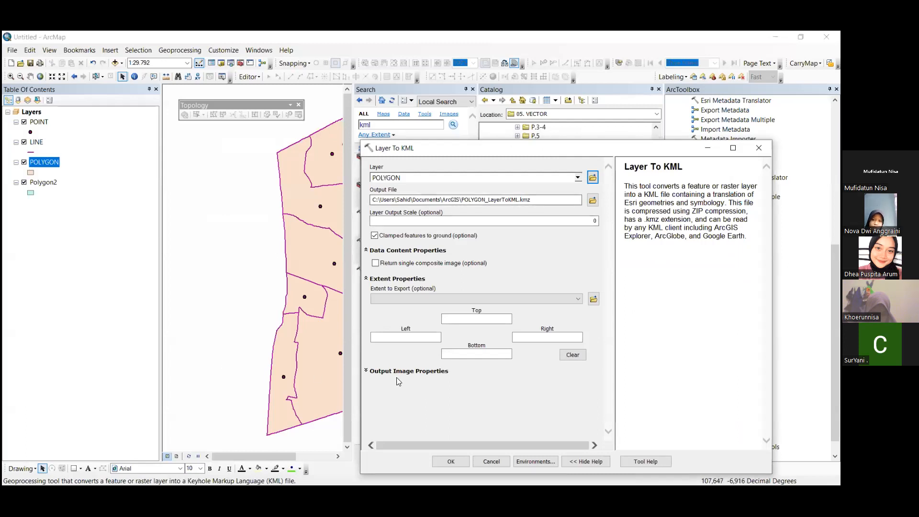
{"action": "left_click_drag", "start_coordinate": [489, 148], "coordinate": [324, 126]}
{"action": "left_click", "coordinate": [268, 350]}
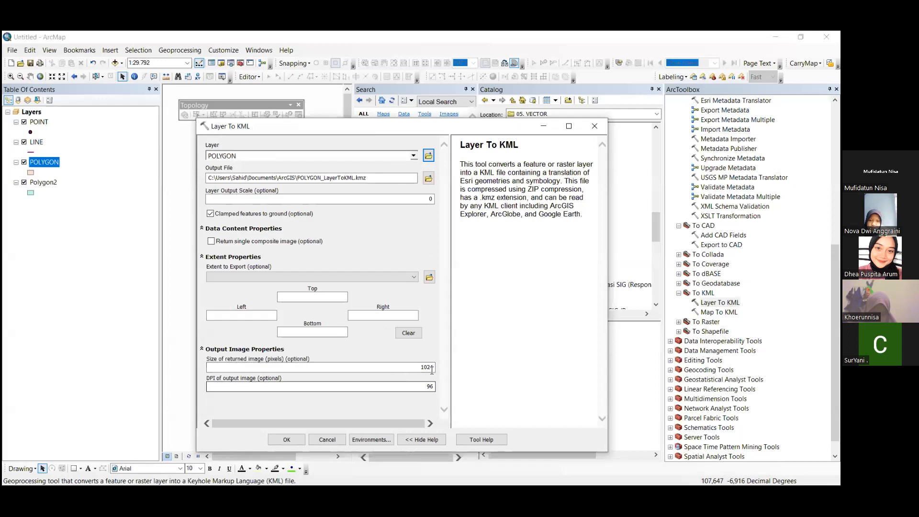
{"action": "left_click", "coordinate": [415, 368]}
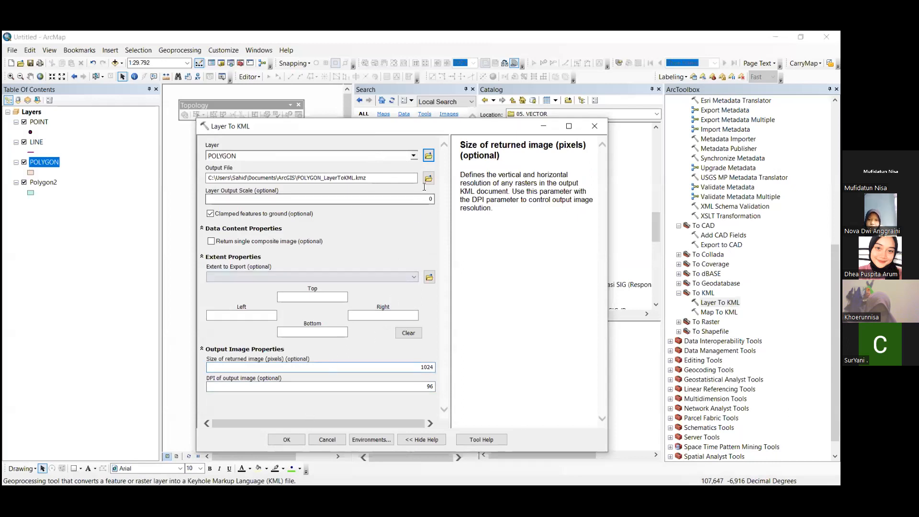
{"action": "left_click", "coordinate": [285, 439]}
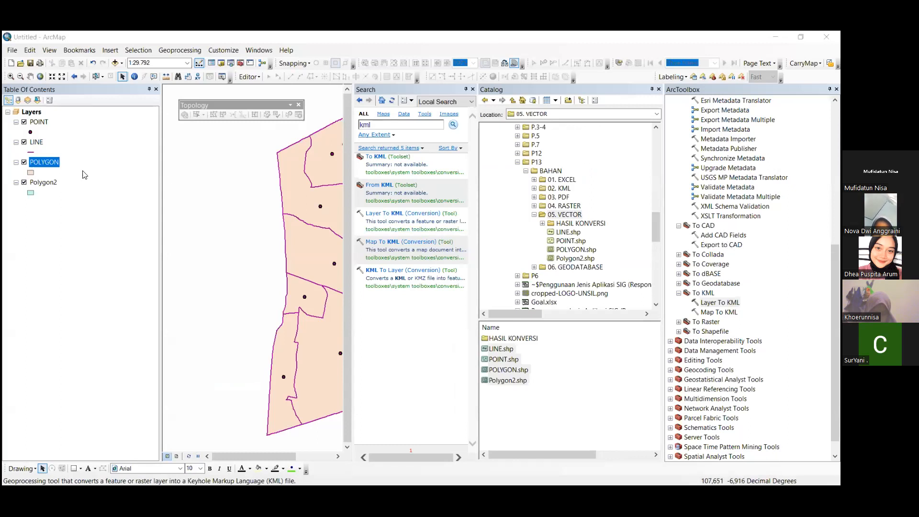
- Add POLYGON as the input feature of Export to CAD and review the available output types
{"action": "left_click_drag", "start_coordinate": [46, 163], "coordinate": [291, 158]}
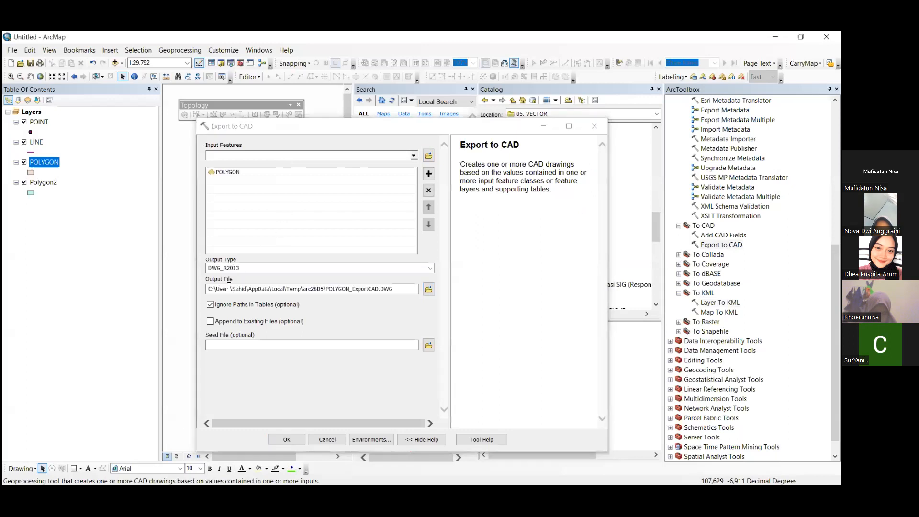
{"action": "double_click", "coordinate": [388, 289]}
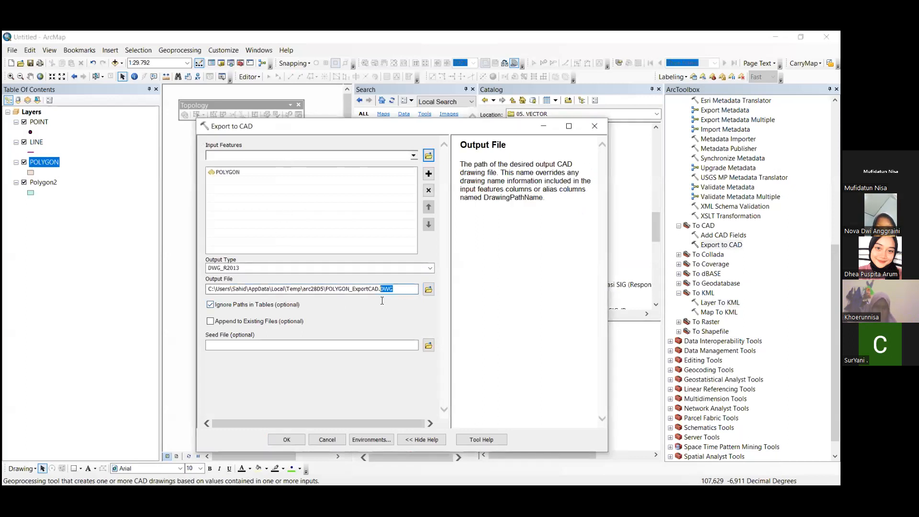
{"action": "left_click", "coordinate": [423, 269]}
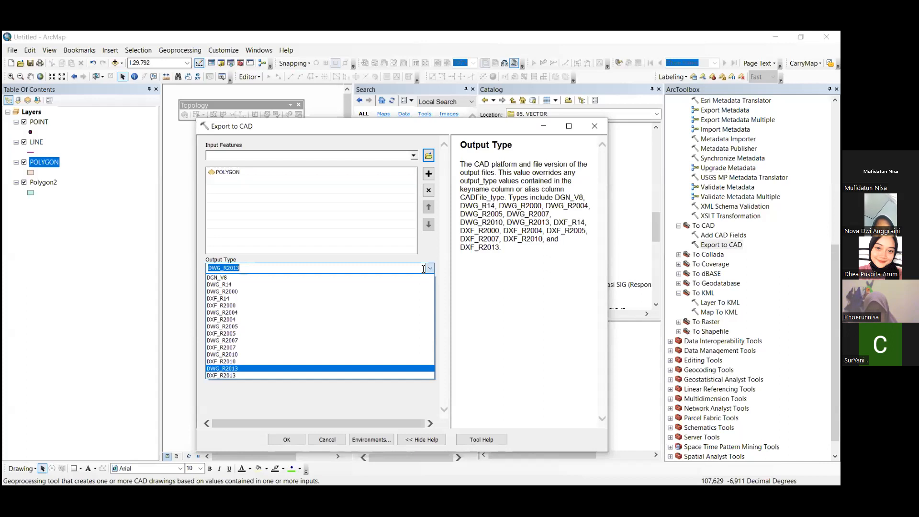
{"action": "left_click", "coordinate": [423, 269]}
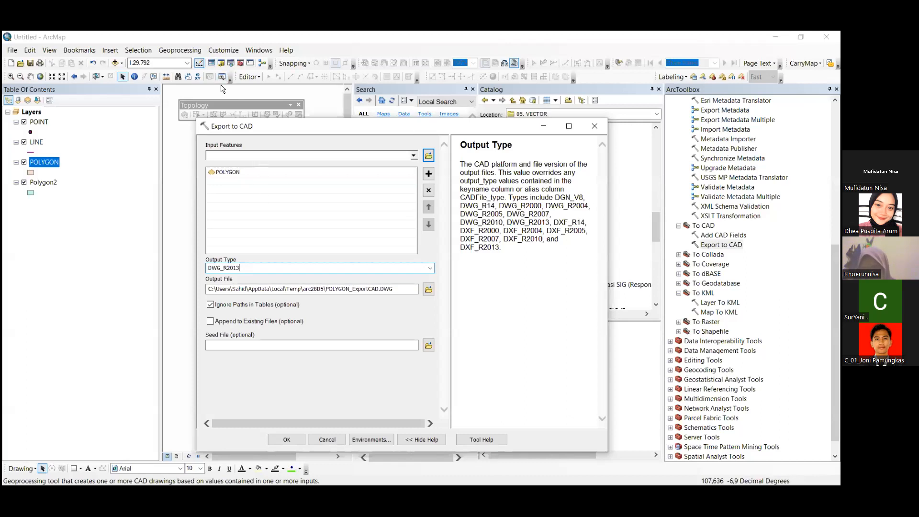
{"action": "left_click", "coordinate": [430, 177]}
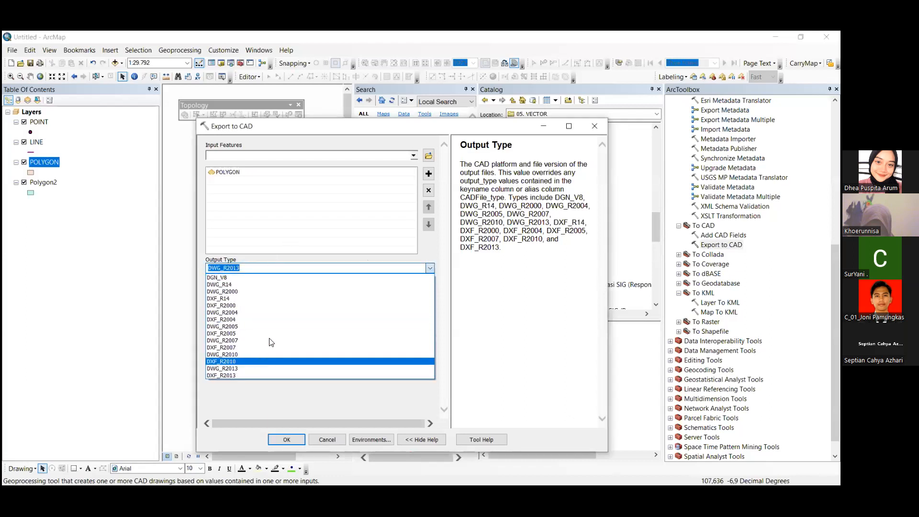
{"action": "left_click", "coordinate": [288, 385]}
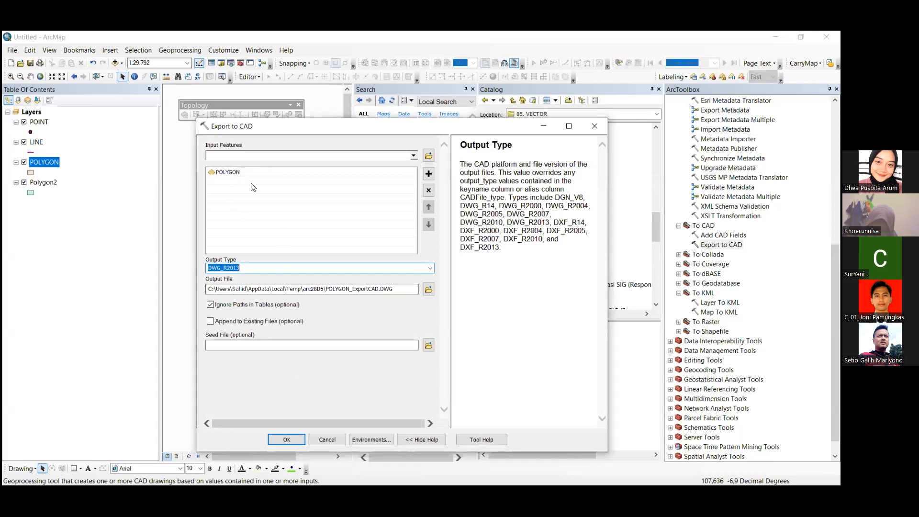
- Set the CAD output file to CAD in the UNSIL\P13 folder and run the export
{"action": "left_click", "coordinate": [427, 290]}
{"action": "left_click", "coordinate": [402, 220]}
{"action": "left_click", "coordinate": [400, 220]}
{"action": "left_click", "coordinate": [415, 220]}
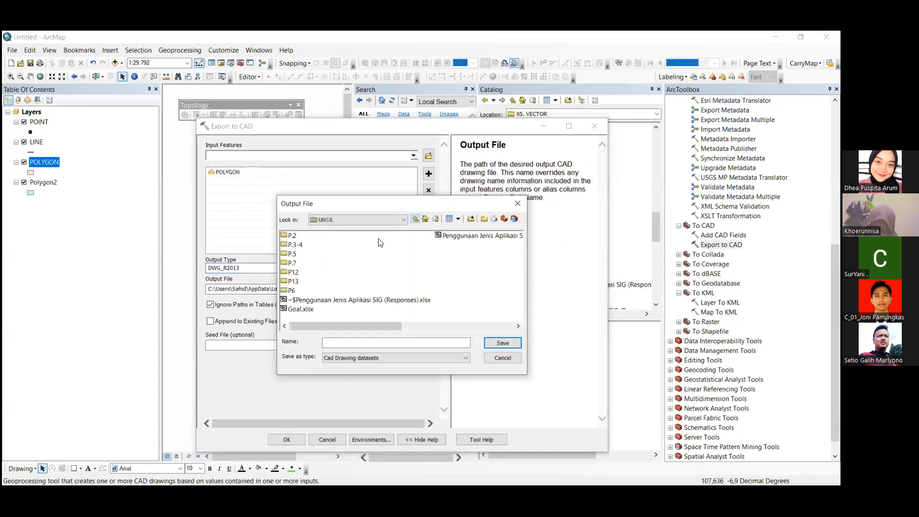
{"action": "double_click", "coordinate": [297, 283]}
{"action": "left_click", "coordinate": [410, 343]}
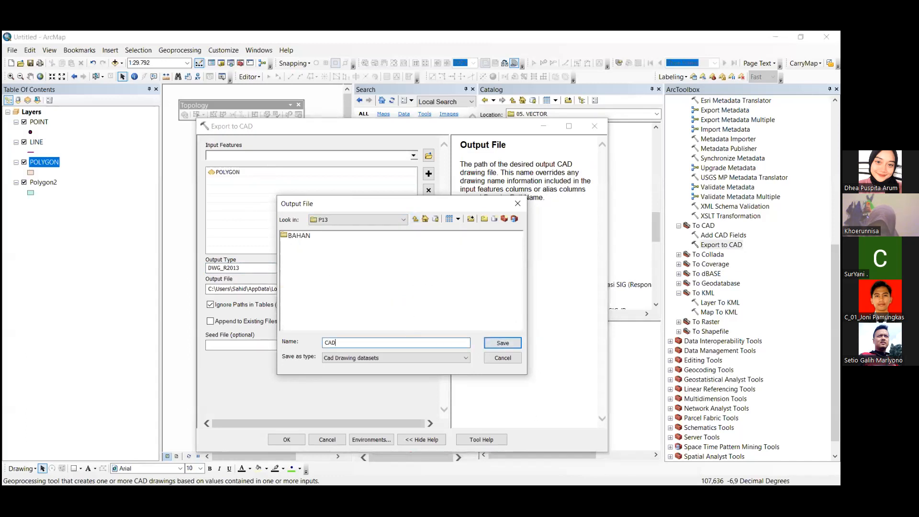
{"action": "key", "text": "Return"}
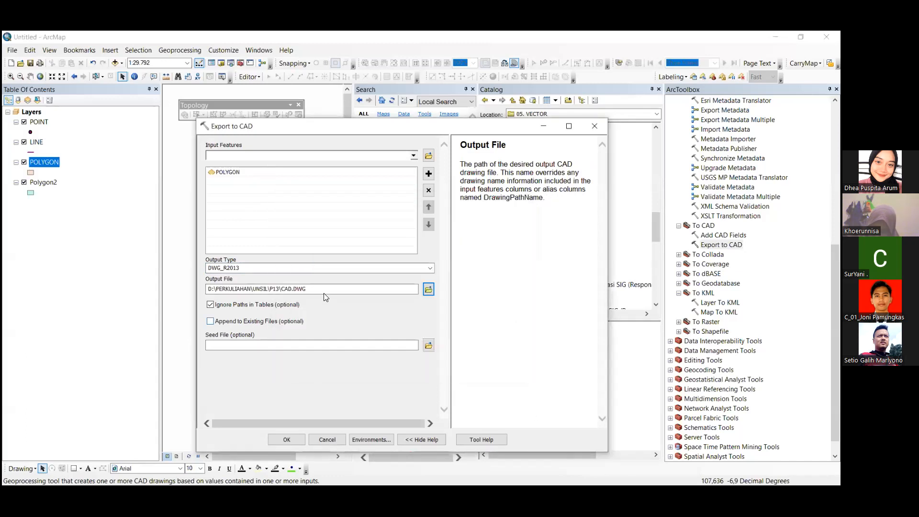
{"action": "left_click", "coordinate": [288, 439]}
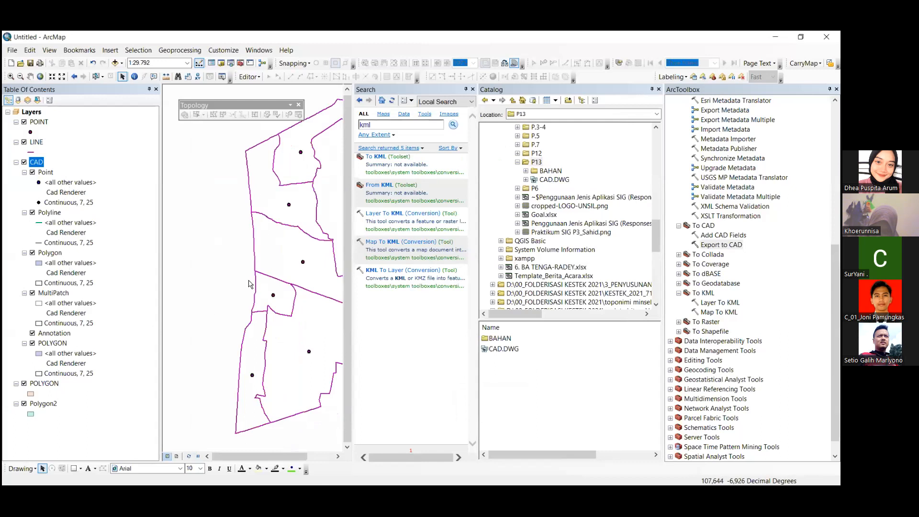
{"action": "scroll", "coordinate": [256, 279], "scroll_direction": "down", "scroll_amount": 1}
{"action": "left_click_drag", "start_coordinate": [249, 286], "coordinate": [221, 298]}
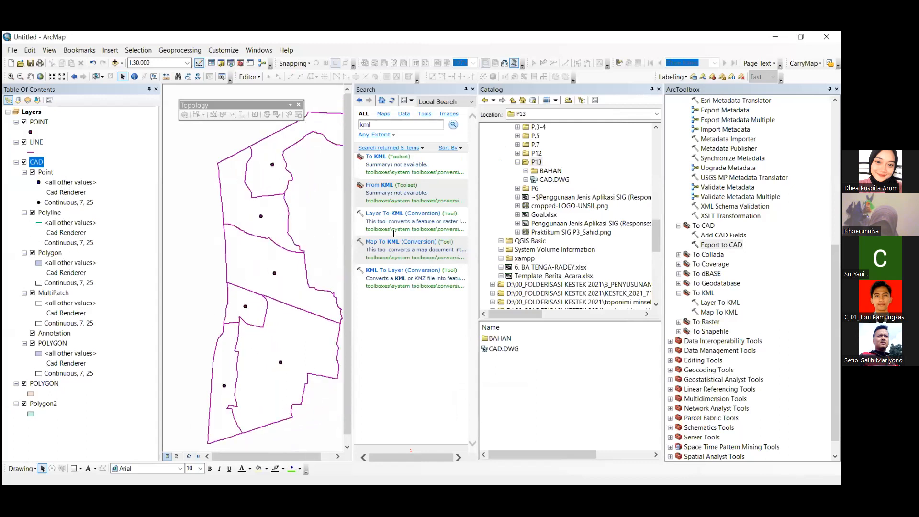
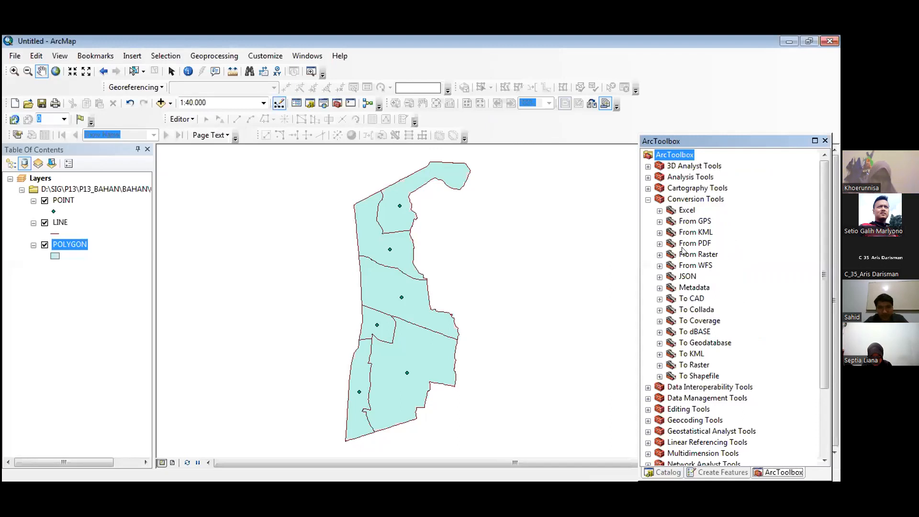
- Open the Layer To KML tool from the To KML toolset and set LINE as the layer to convert
{"action": "left_click", "coordinate": [661, 233]}
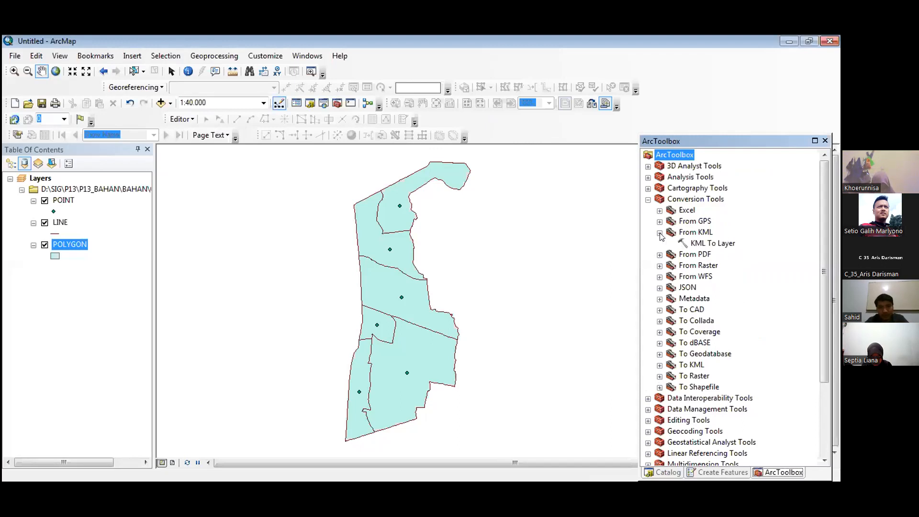
{"action": "left_click", "coordinate": [661, 233]}
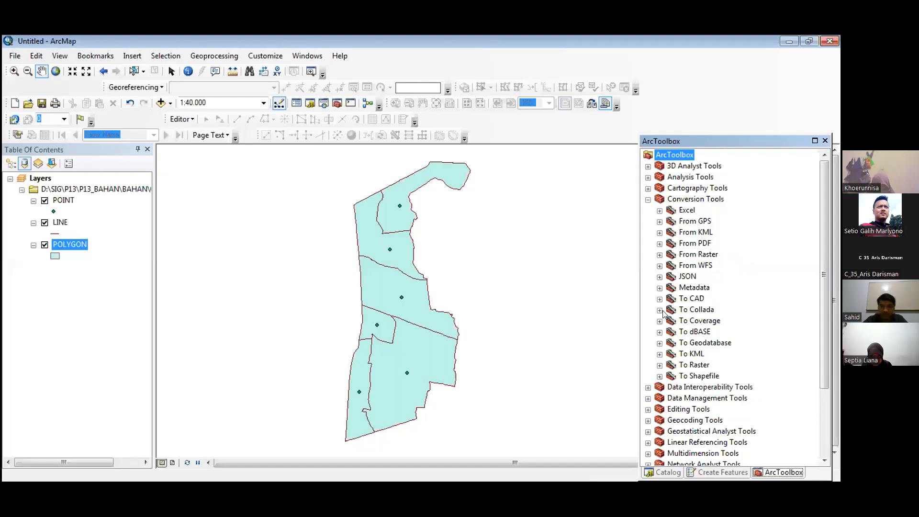
{"action": "left_click", "coordinate": [660, 355]}
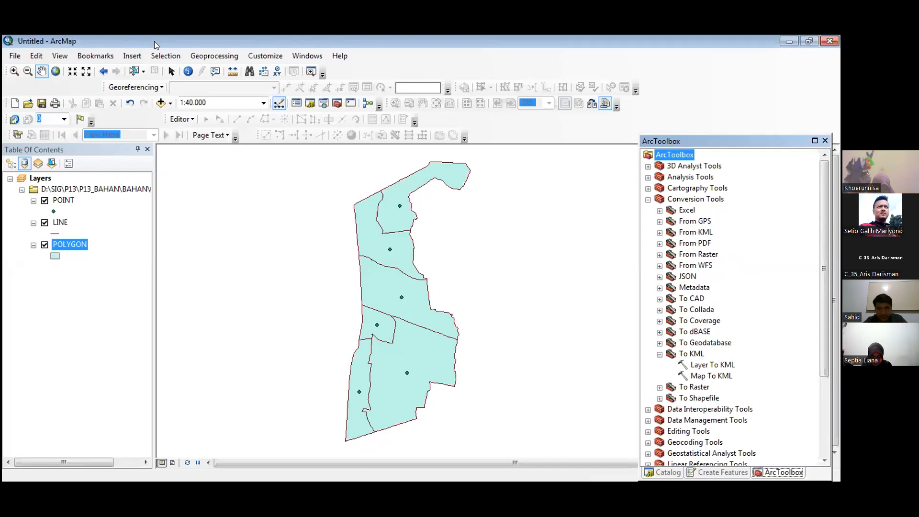
{"action": "left_click", "coordinate": [706, 366]}
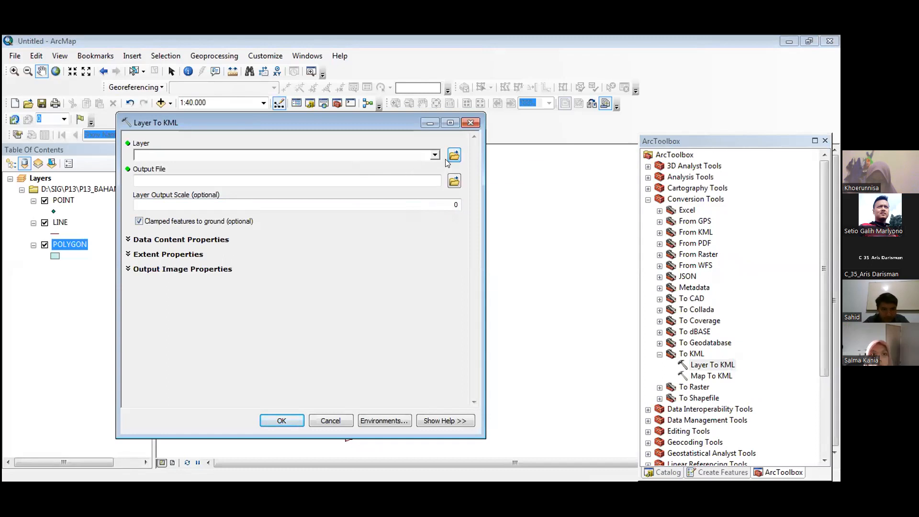
{"action": "left_click", "coordinate": [61, 223]}
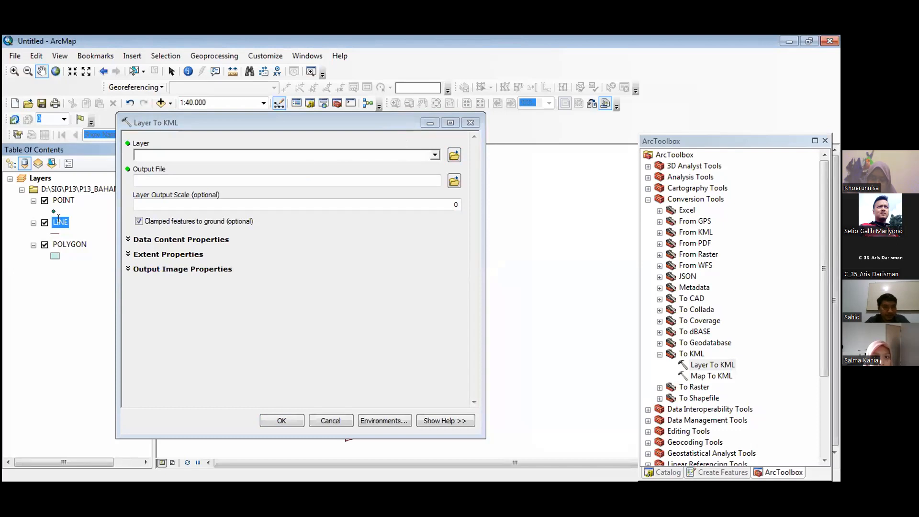
{"action": "left_click_drag", "start_coordinate": [58, 218], "coordinate": [196, 147]}
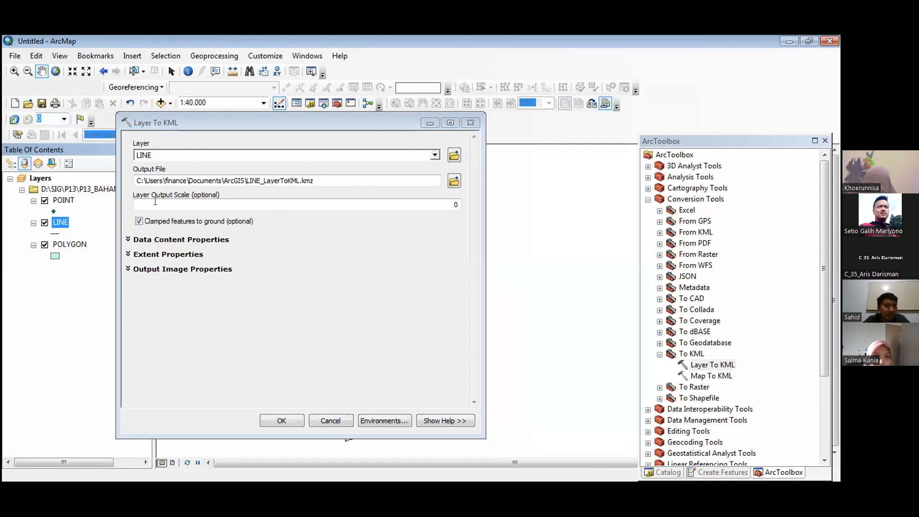
{"action": "left_click", "coordinate": [456, 205]}
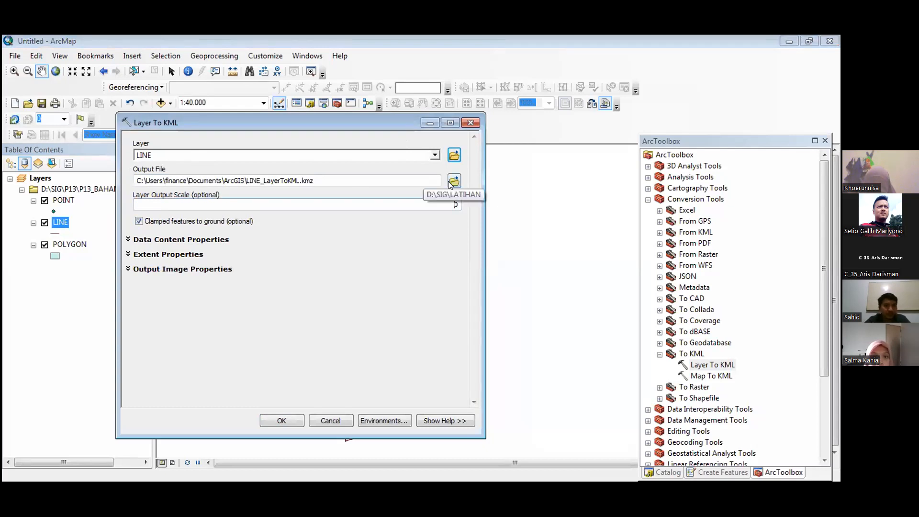
- Set the KML output file to line_KML in the D:\SIG\P13 folder
{"action": "left_click", "coordinate": [451, 184]}
{"action": "left_click", "coordinate": [161, 315]}
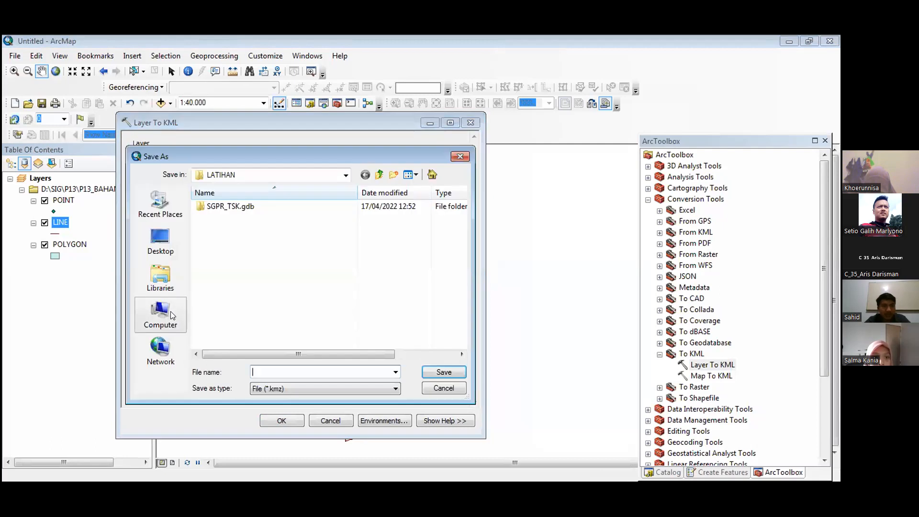
{"action": "double_click", "coordinate": [293, 237]}
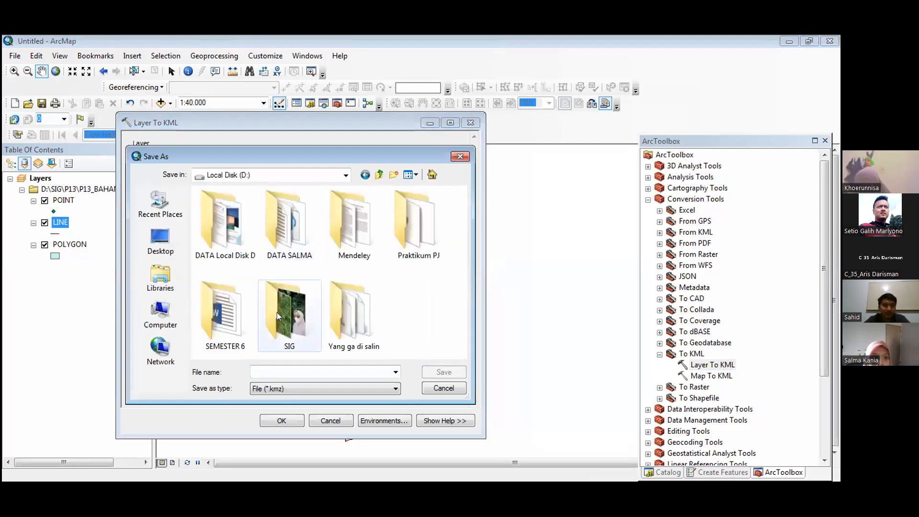
{"action": "double_click", "coordinate": [277, 314]}
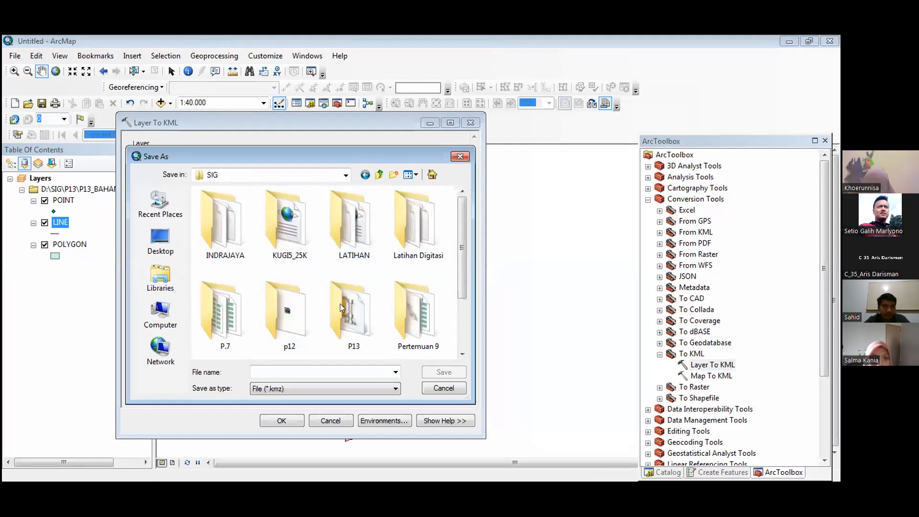
{"action": "double_click", "coordinate": [340, 304]}
{"action": "left_click", "coordinate": [337, 369]}
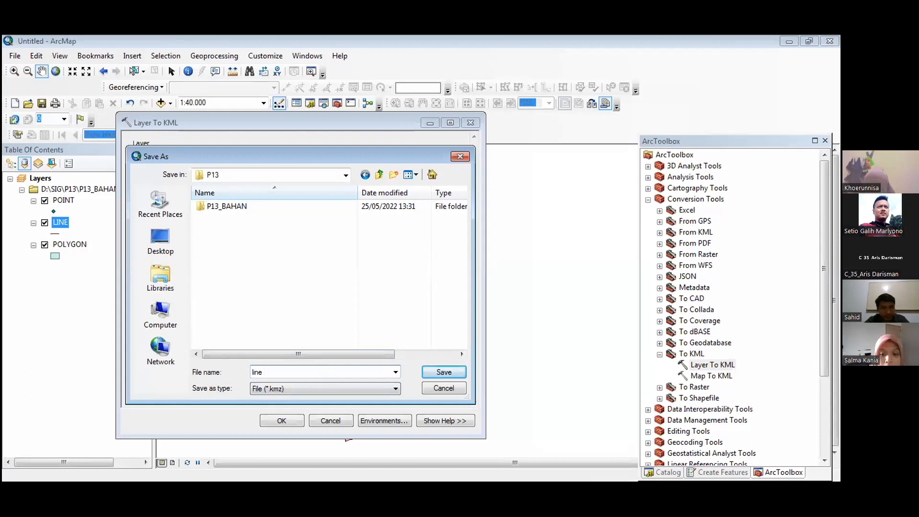
{"action": "type", "text": "KML"}
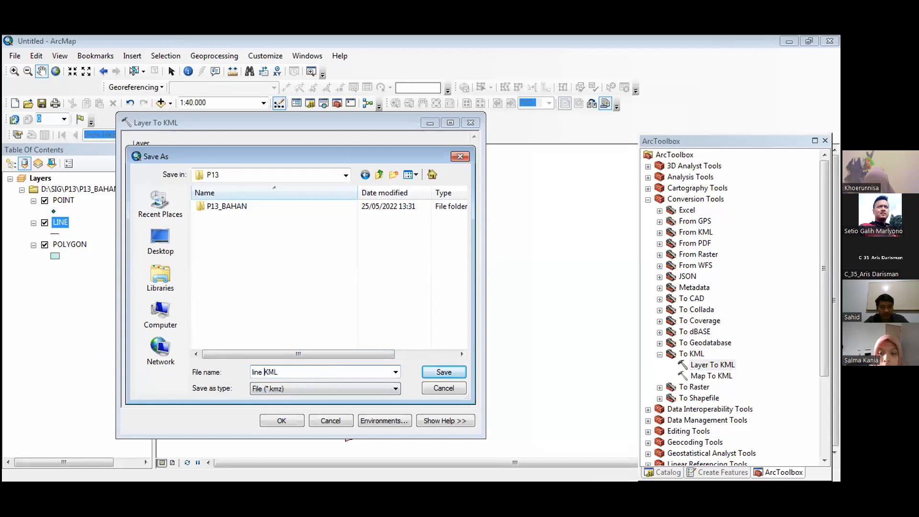
{"action": "key", "text": "BackSpace"}
{"action": "type", "text": "_"}
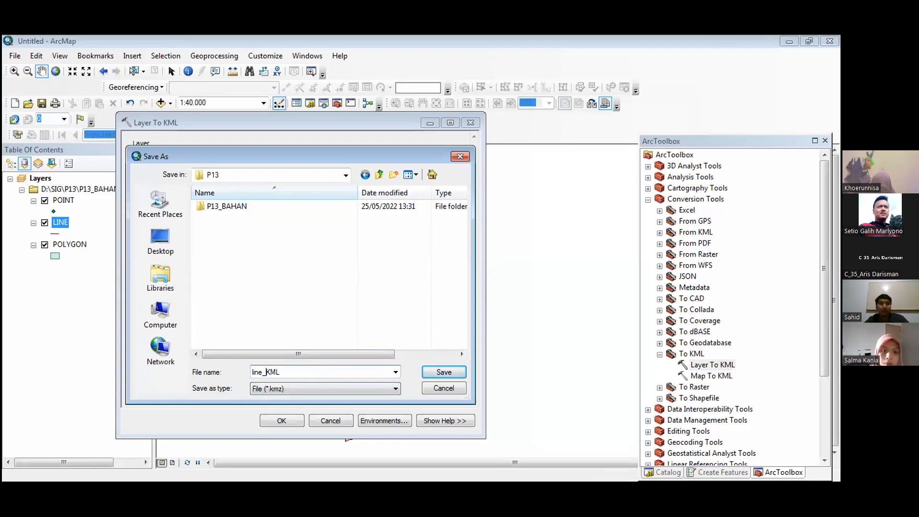
{"action": "left_click", "coordinate": [451, 372]}
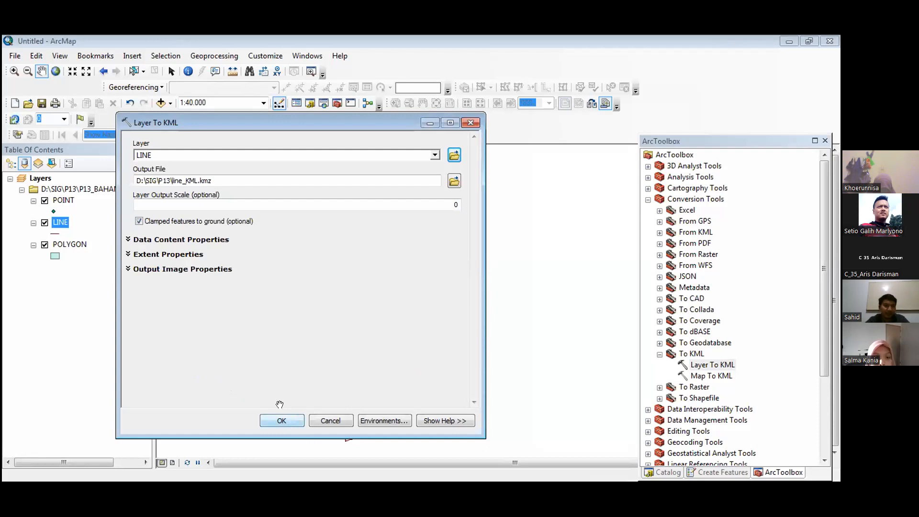
- Run the Layer To KML conversion of the LINE layer
{"action": "left_click", "coordinate": [286, 420]}
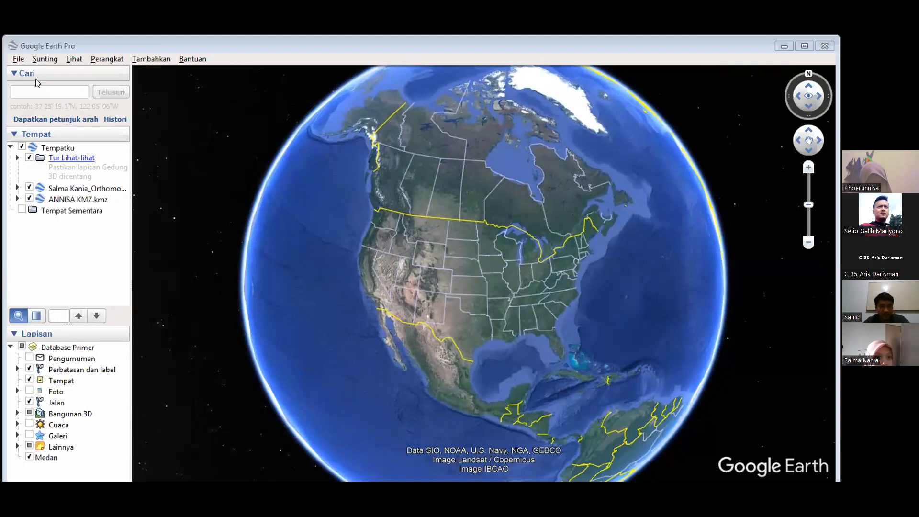
{"action": "left_click", "coordinate": [19, 59]}
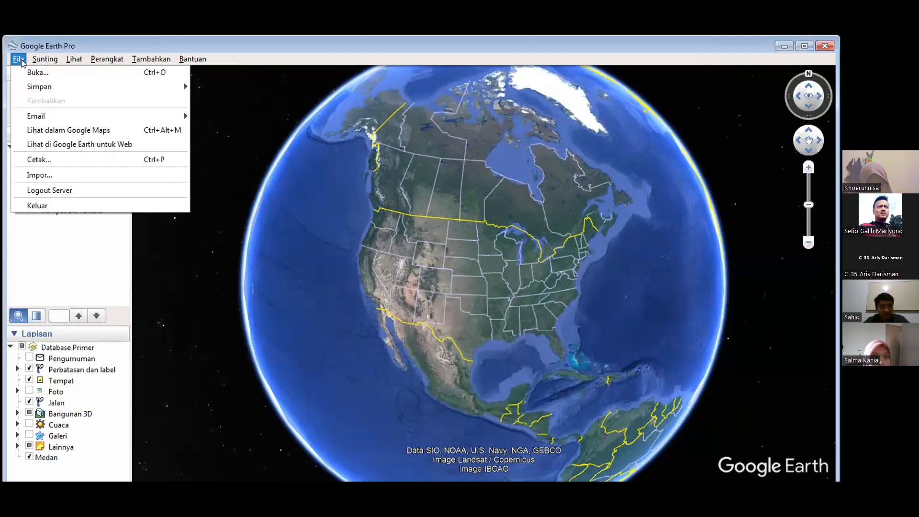
{"action": "mouse_move", "coordinate": [48, 87]}
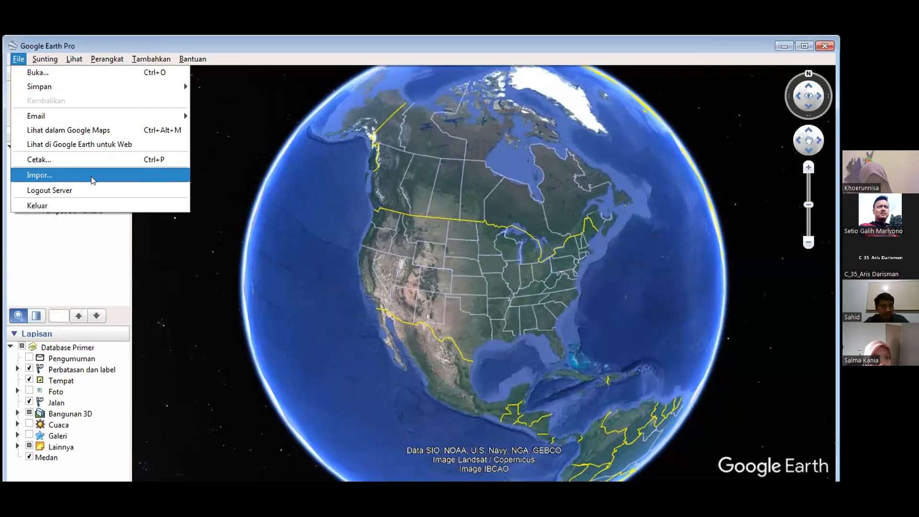
{"action": "left_click", "coordinate": [161, 176]}
{"action": "left_click", "coordinate": [126, 271]}
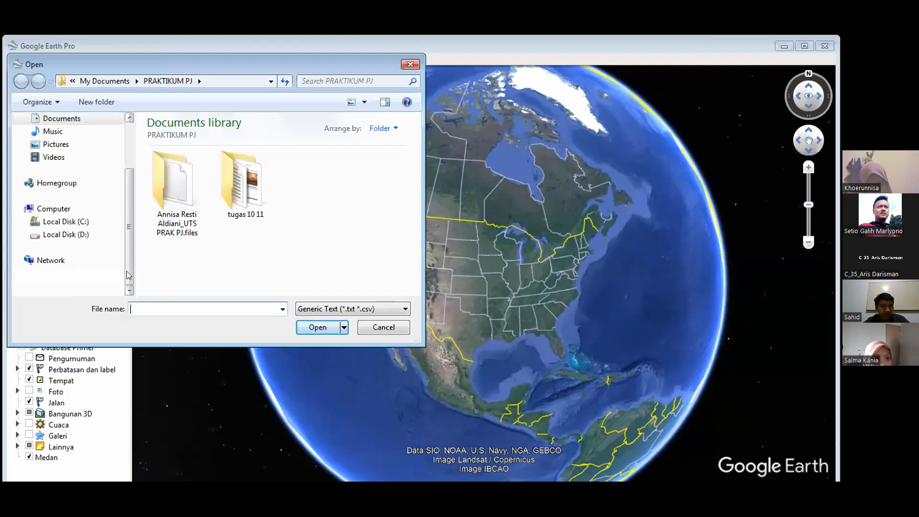
{"action": "left_click", "coordinate": [103, 234]}
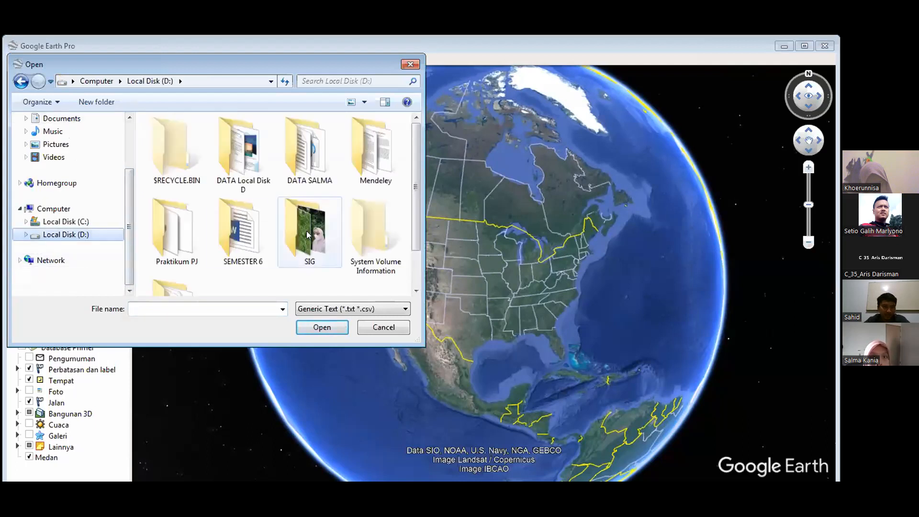
{"action": "left_click", "coordinate": [389, 328]}
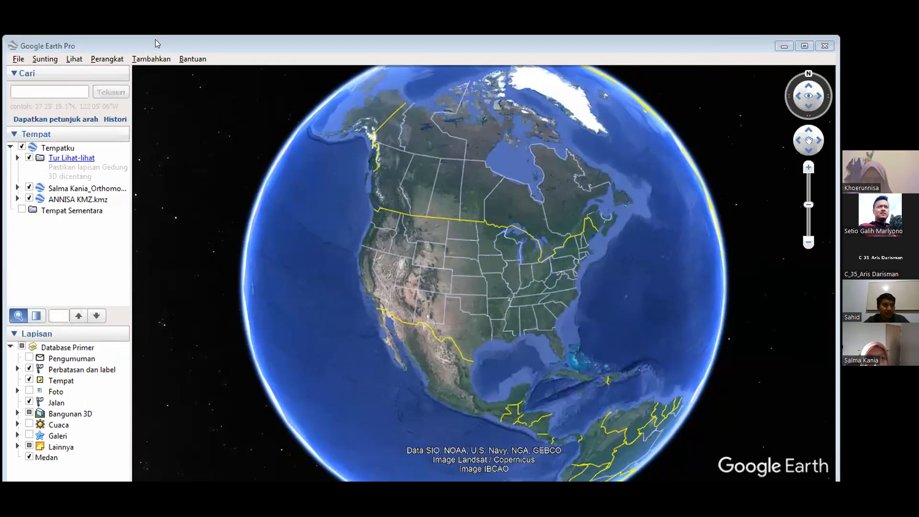
{"action": "left_click", "coordinate": [21, 59]}
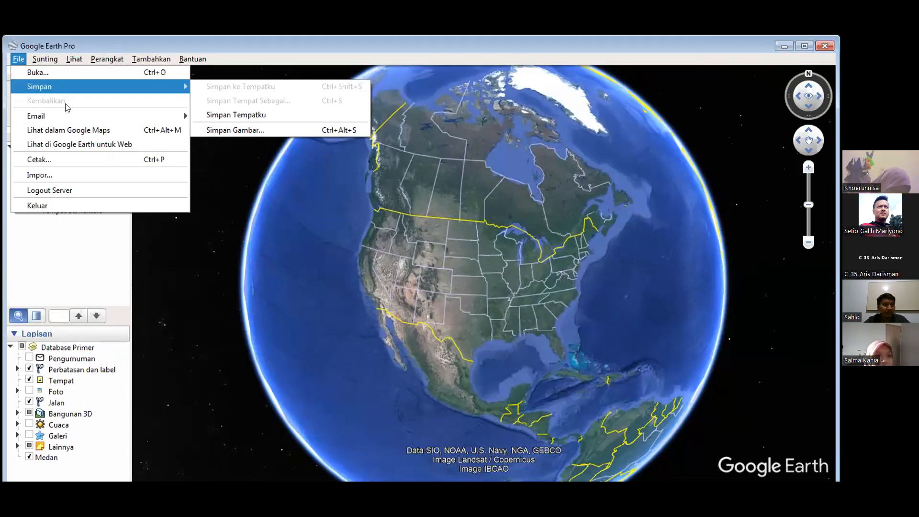
{"action": "left_click", "coordinate": [96, 173]}
{"action": "scroll", "coordinate": [100, 241], "scroll_direction": "down", "scroll_amount": 2}
{"action": "left_click", "coordinate": [98, 237]}
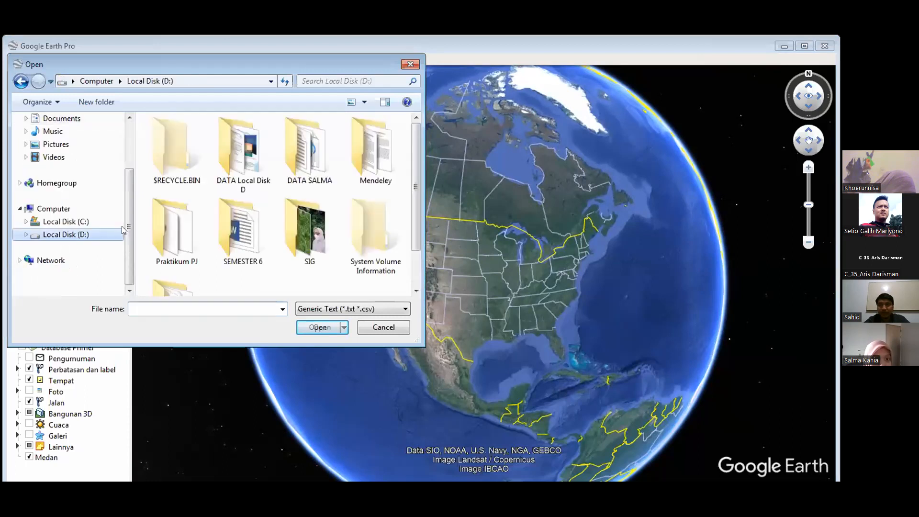
{"action": "left_click_drag", "start_coordinate": [417, 167], "coordinate": [381, 186]}
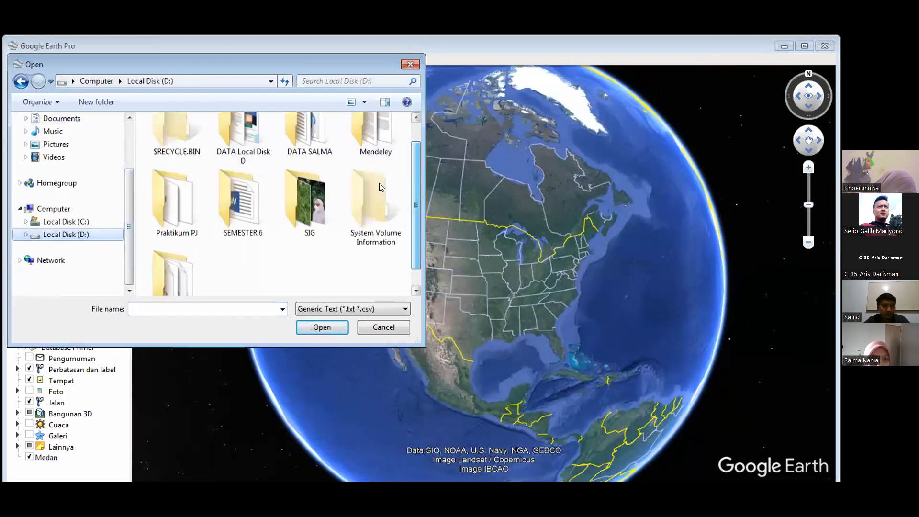
{"action": "double_click", "coordinate": [310, 210]}
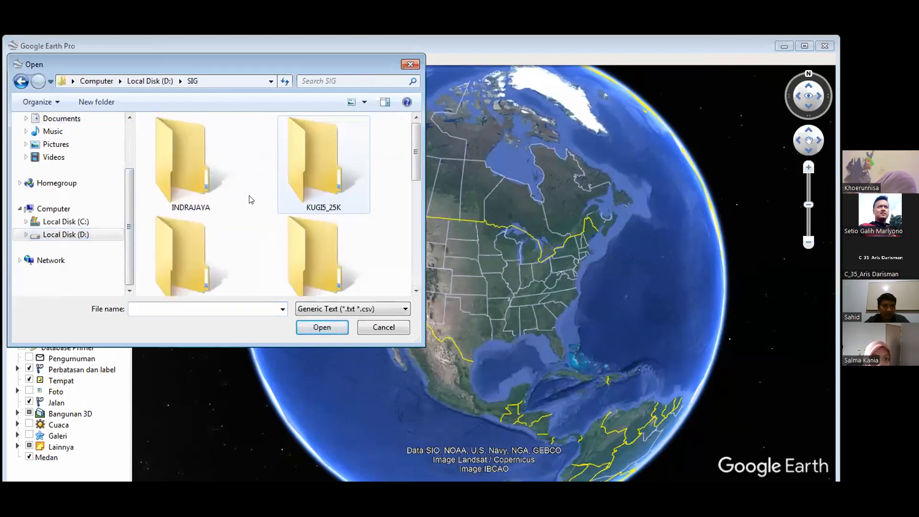
{"action": "scroll", "coordinate": [390, 172], "scroll_direction": "down", "scroll_amount": 5}
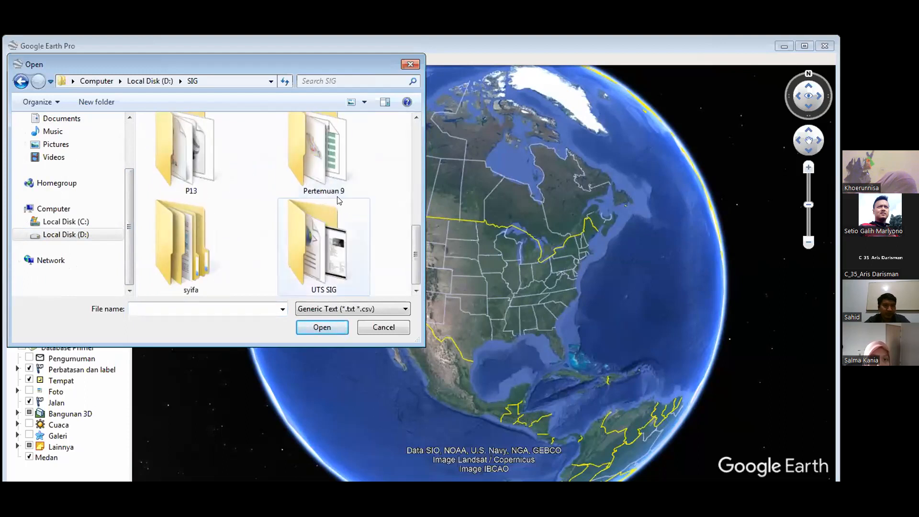
{"action": "left_click", "coordinate": [419, 216]}
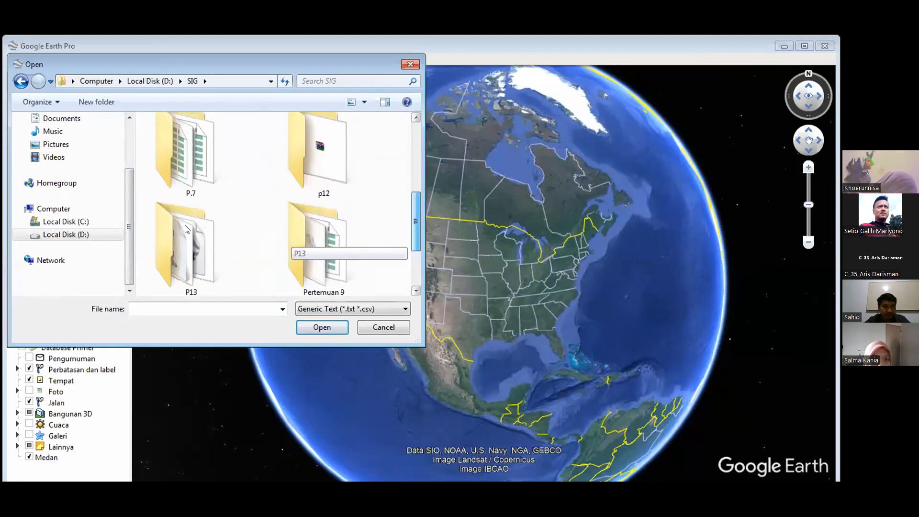
{"action": "double_click", "coordinate": [190, 198]}
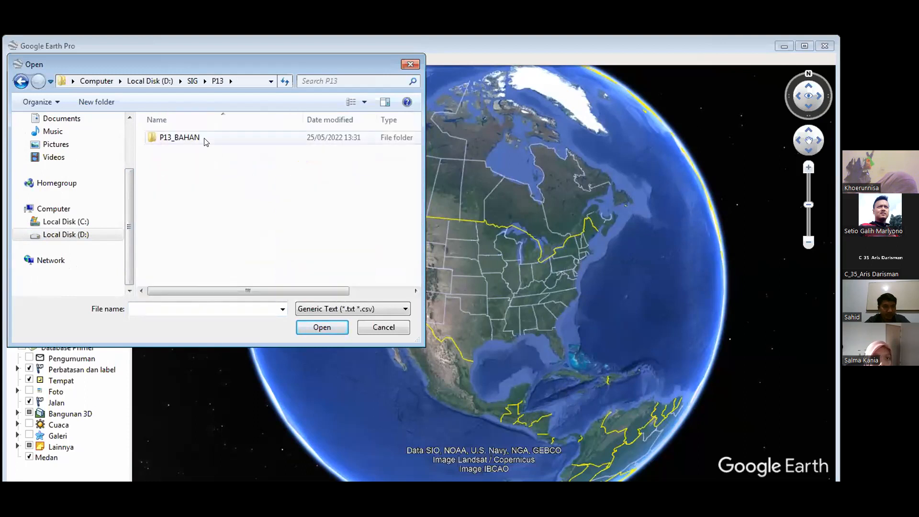
{"action": "double_click", "coordinate": [204, 138]}
{"action": "double_click", "coordinate": [204, 138]}
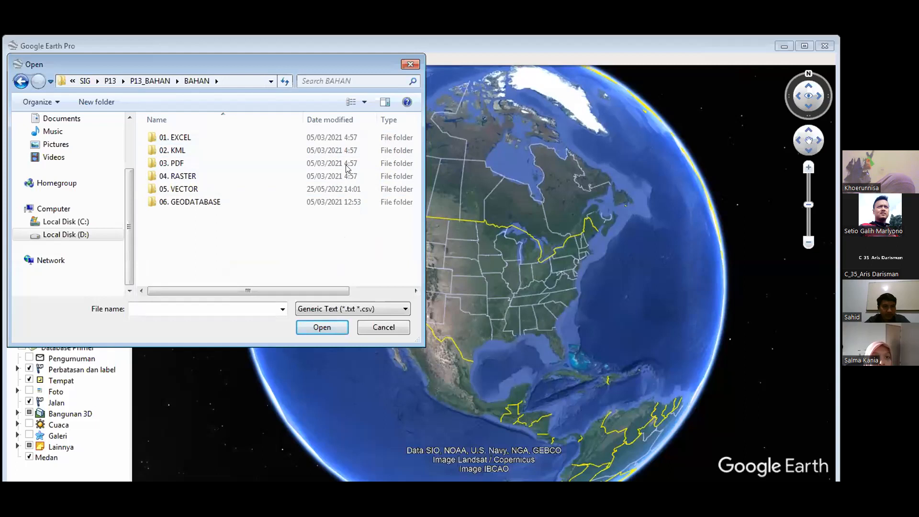
{"action": "left_click", "coordinate": [145, 82]}
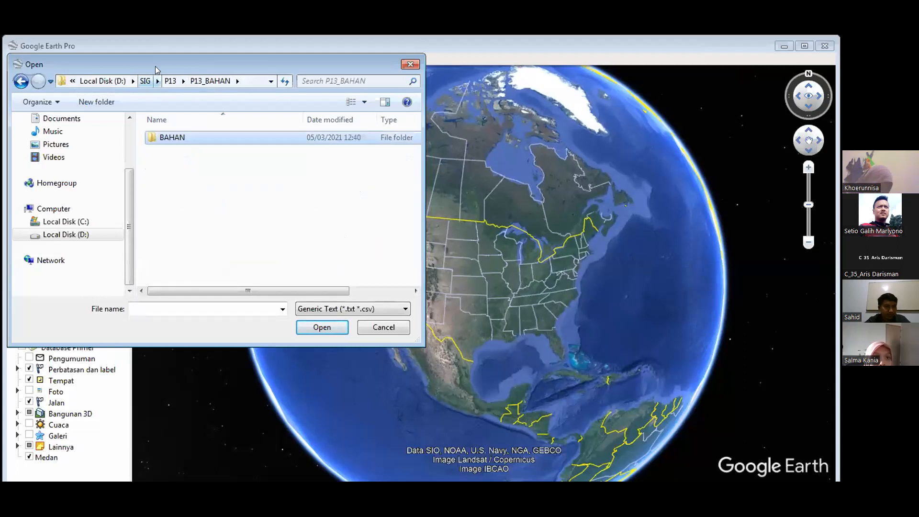
{"action": "key", "text": "alt+Tab"}
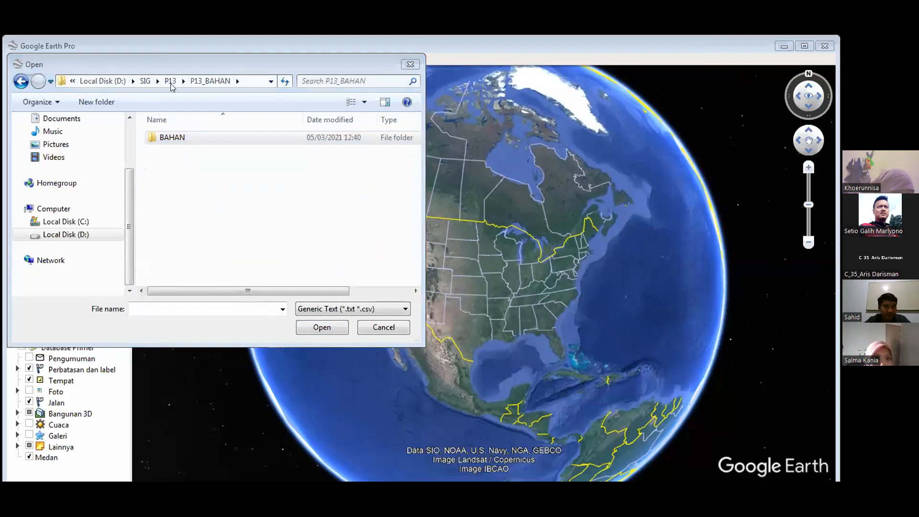
{"action": "left_click", "coordinate": [170, 81]}
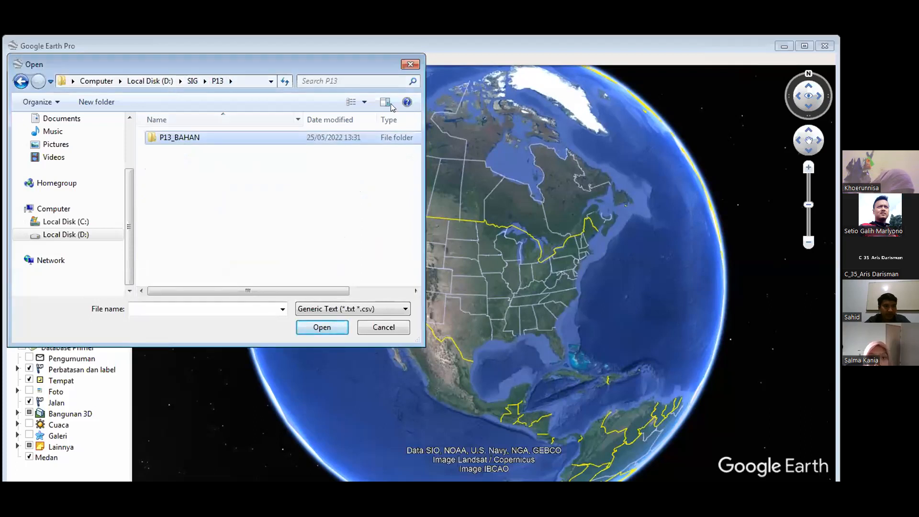
{"action": "key", "text": "Escape"}
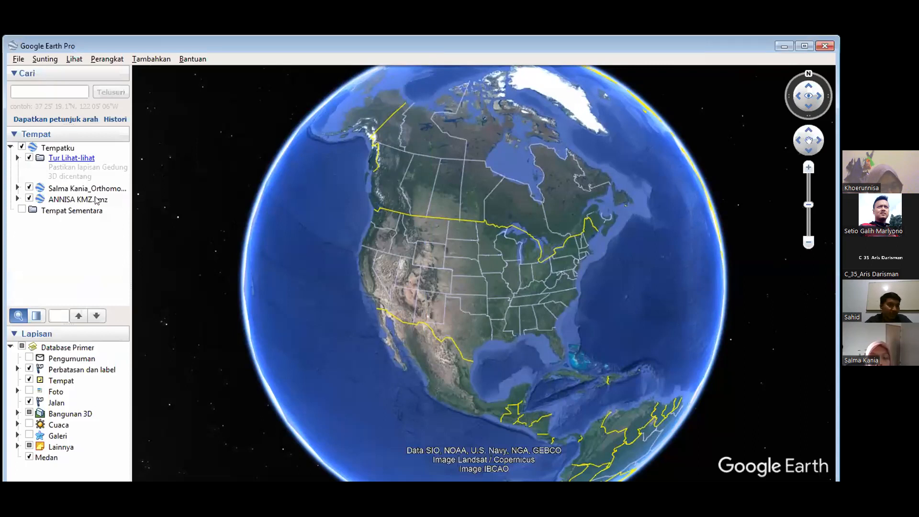
- Start a data import in Google Earth Pro and browse to the D:\SIG\P13 folder
{"action": "left_click", "coordinate": [14, 59]}
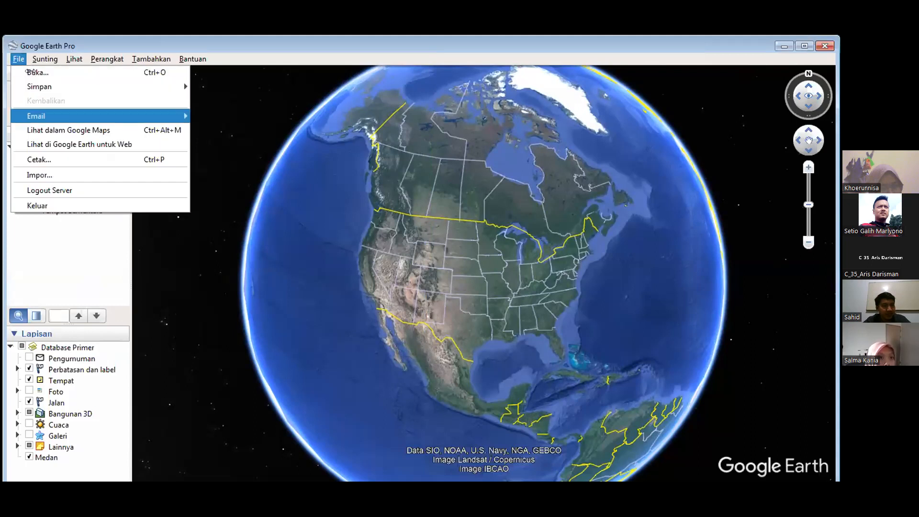
{"action": "mouse_move", "coordinate": [30, 117]}
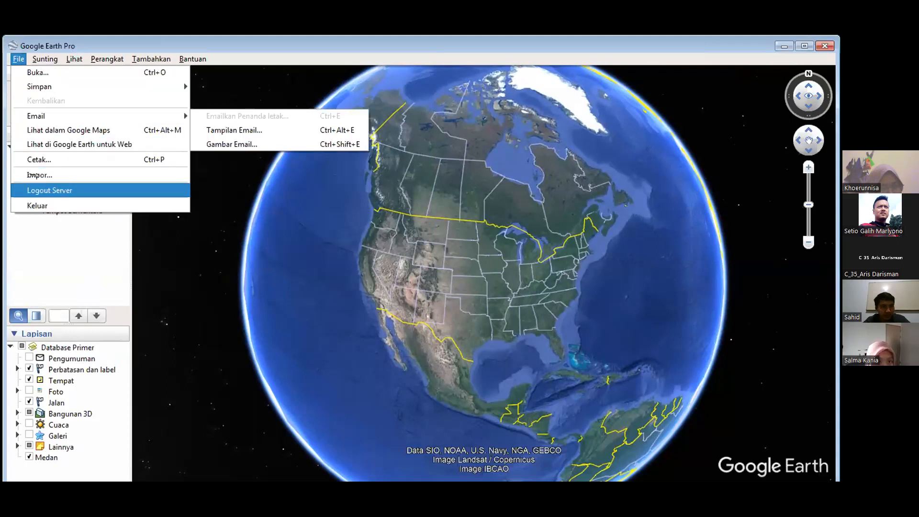
{"action": "key", "text": "Return"}
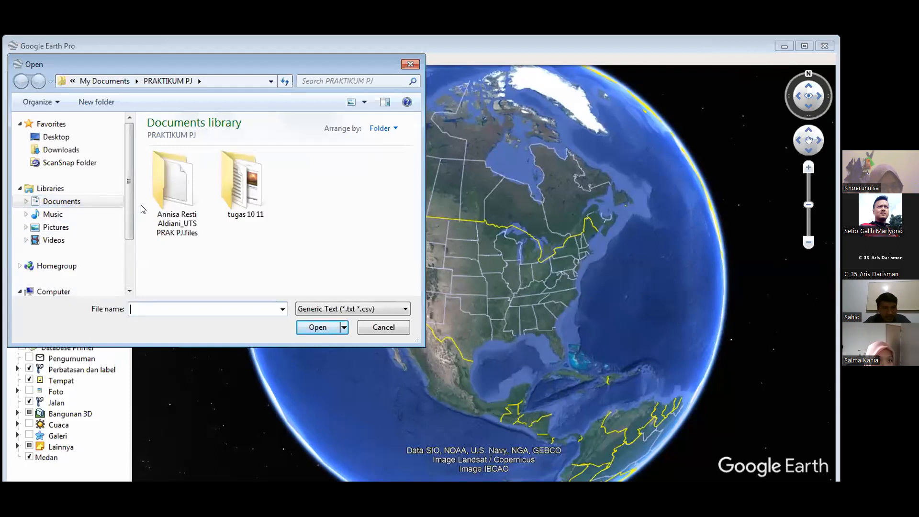
{"action": "scroll", "coordinate": [132, 220], "scroll_direction": "down", "scroll_amount": 3}
{"action": "left_click", "coordinate": [66, 260]}
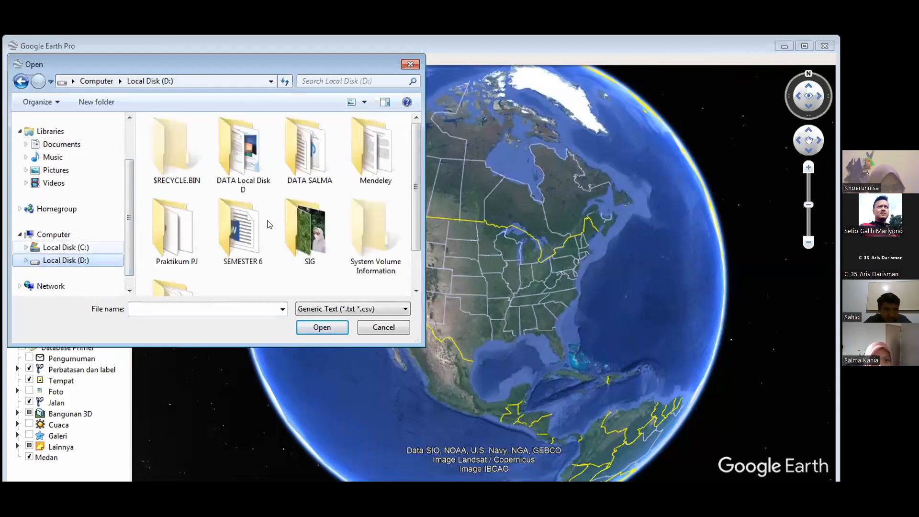
{"action": "double_click", "coordinate": [309, 223]}
{"action": "scroll", "coordinate": [344, 189], "scroll_direction": "down", "scroll_amount": 3}
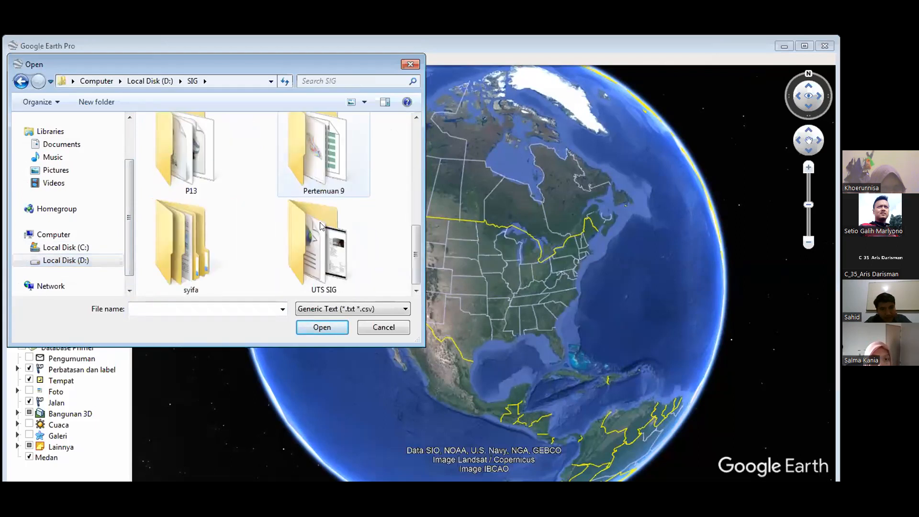
{"action": "double_click", "coordinate": [192, 164]}
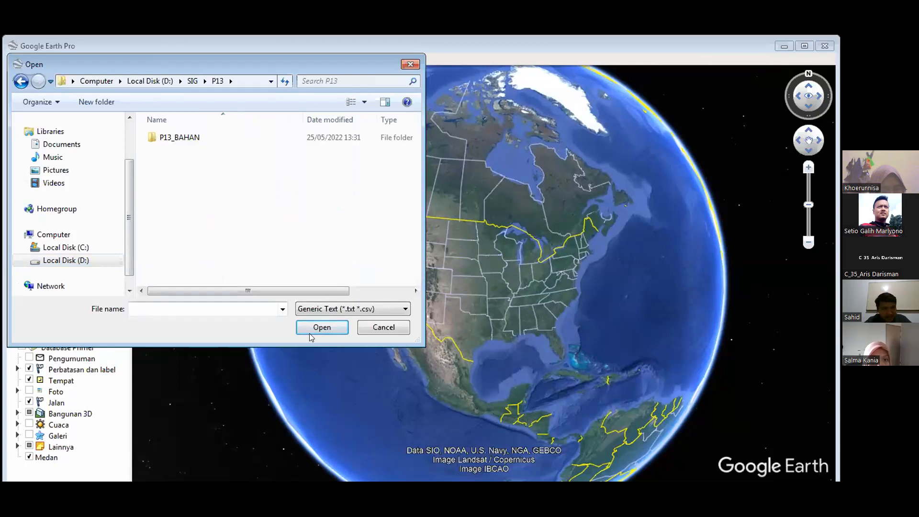
- Set the import file type to Semua file (*.*) and open line_KML.kmz from the P13 folder
{"action": "left_click", "coordinate": [330, 311]}
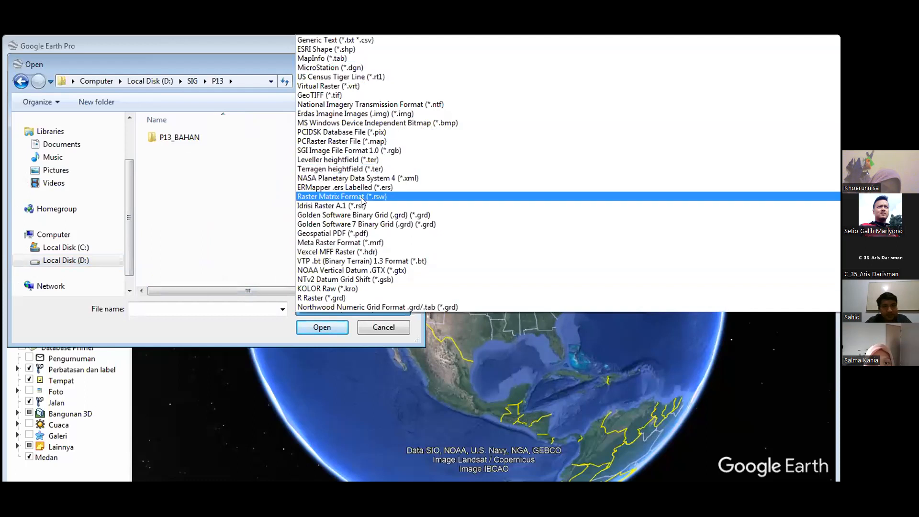
{"action": "scroll", "coordinate": [364, 186], "scroll_direction": "down", "scroll_amount": 2}
{"action": "scroll", "coordinate": [400, 96], "scroll_direction": "up", "scroll_amount": 2}
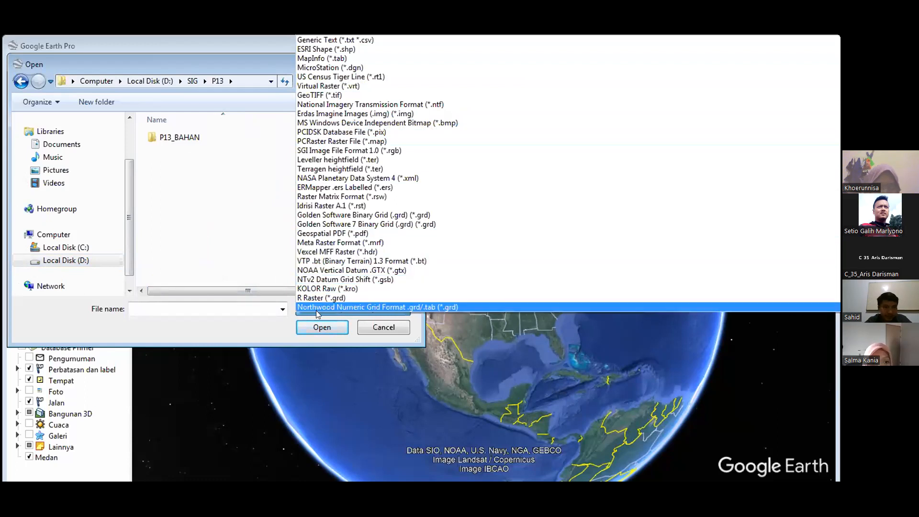
{"action": "scroll", "coordinate": [316, 310], "scroll_direction": "down", "scroll_amount": 2}
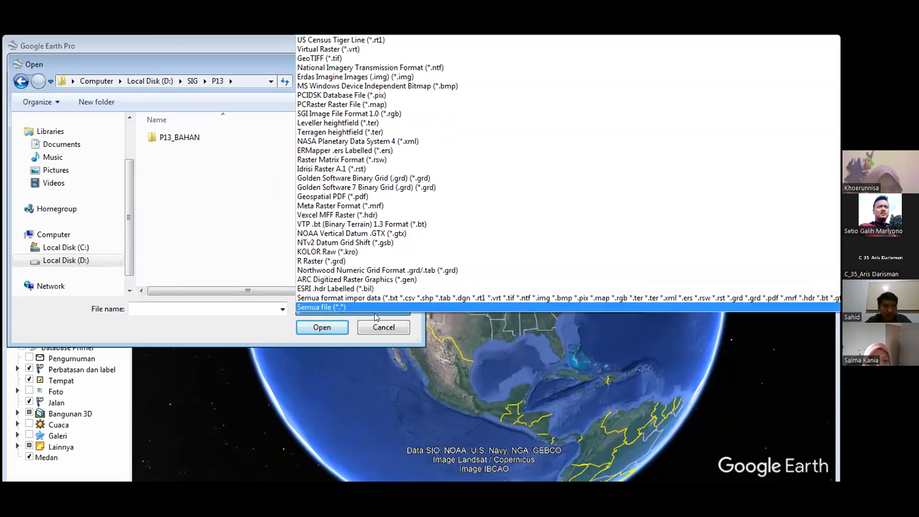
{"action": "left_click", "coordinate": [335, 307]}
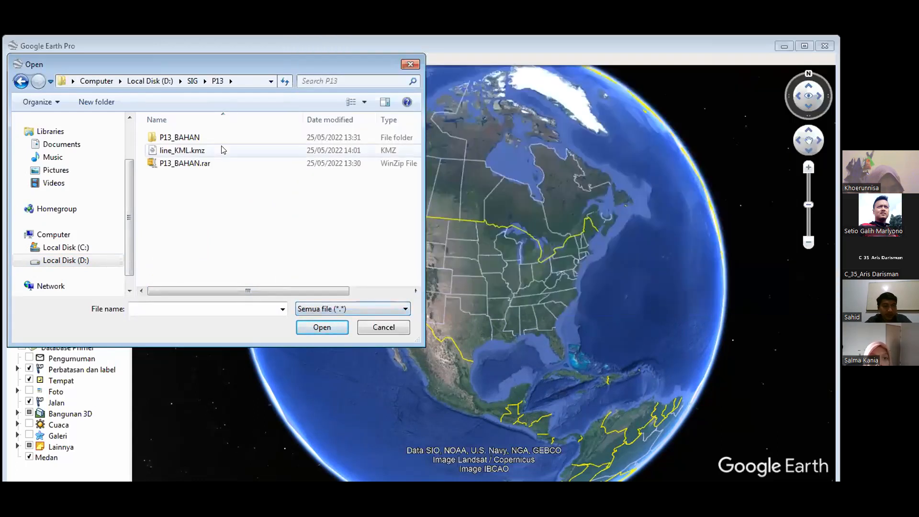
{"action": "left_click", "coordinate": [222, 150]}
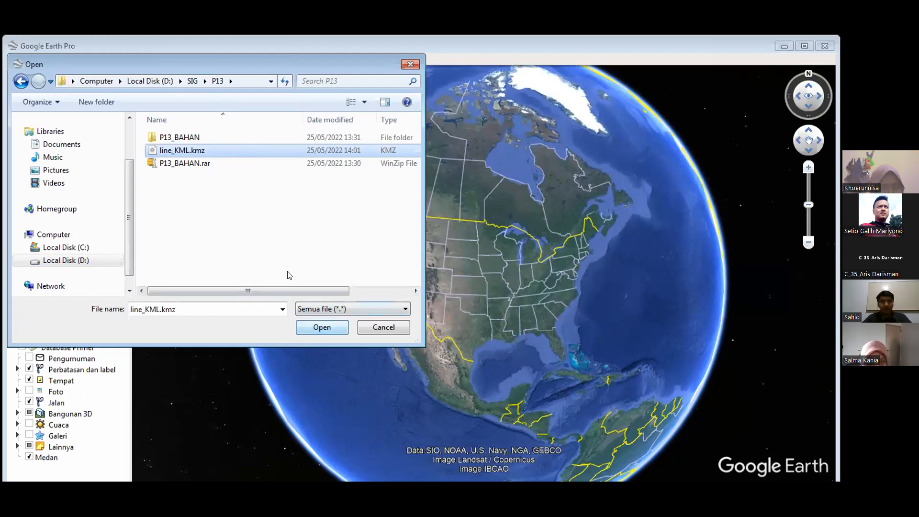
{"action": "left_click", "coordinate": [310, 327]}
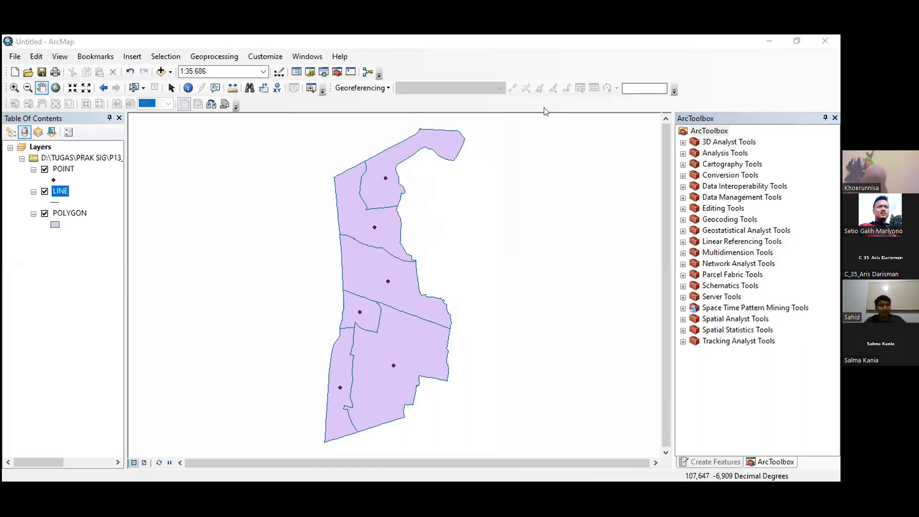
{"action": "left_click_drag", "start_coordinate": [567, 138], "coordinate": [568, 136]}
{"action": "left_click", "coordinate": [556, 134]}
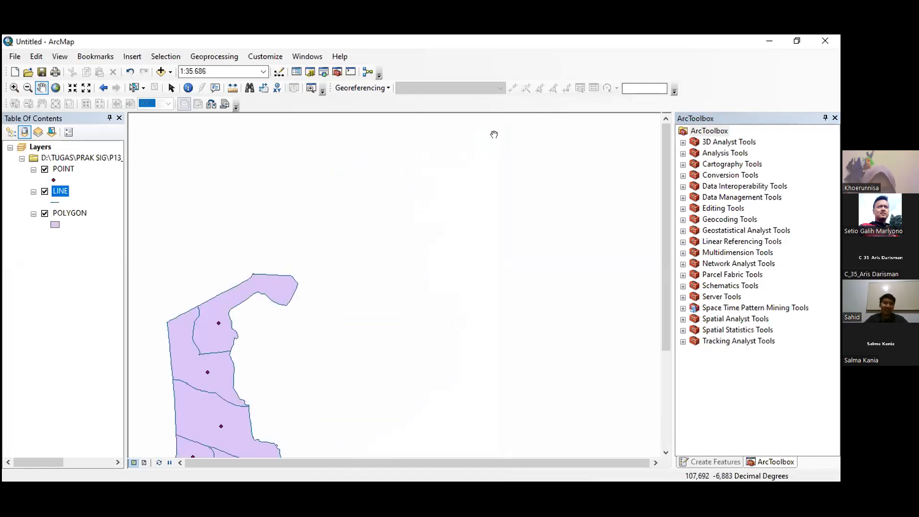
{"action": "left_click_drag", "start_coordinate": [178, 307], "coordinate": [376, 158]}
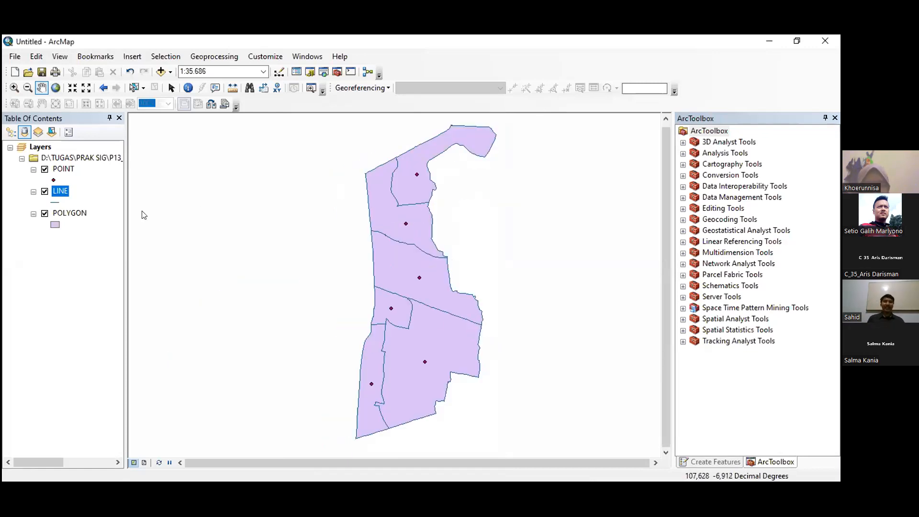
- Select the POINT layer and expand the To KML toolset under Conversion Tools in ArcToolbox
{"action": "right_click", "coordinate": [60, 170]}
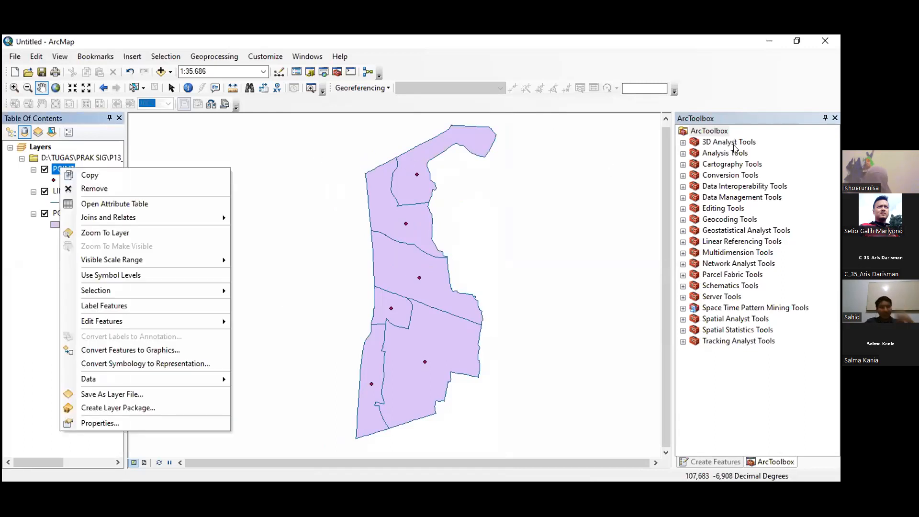
{"action": "left_click", "coordinate": [741, 166]}
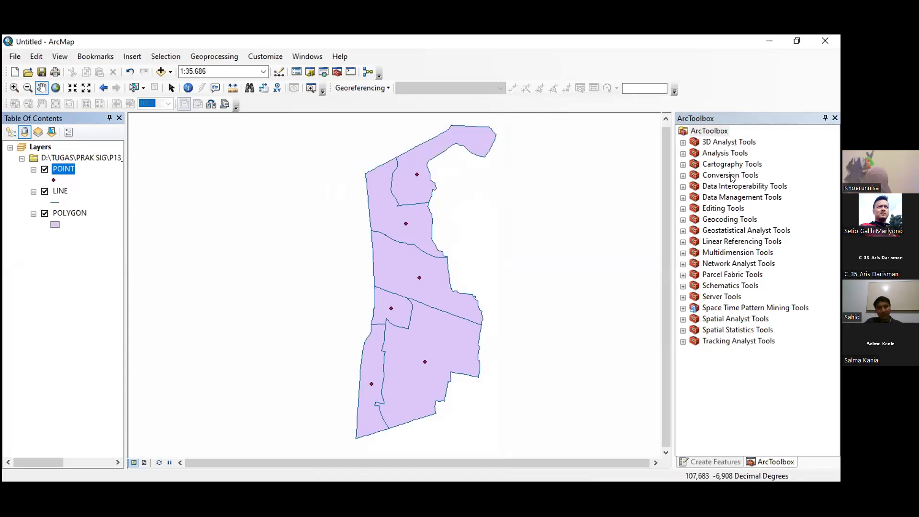
{"action": "left_click", "coordinate": [683, 176]}
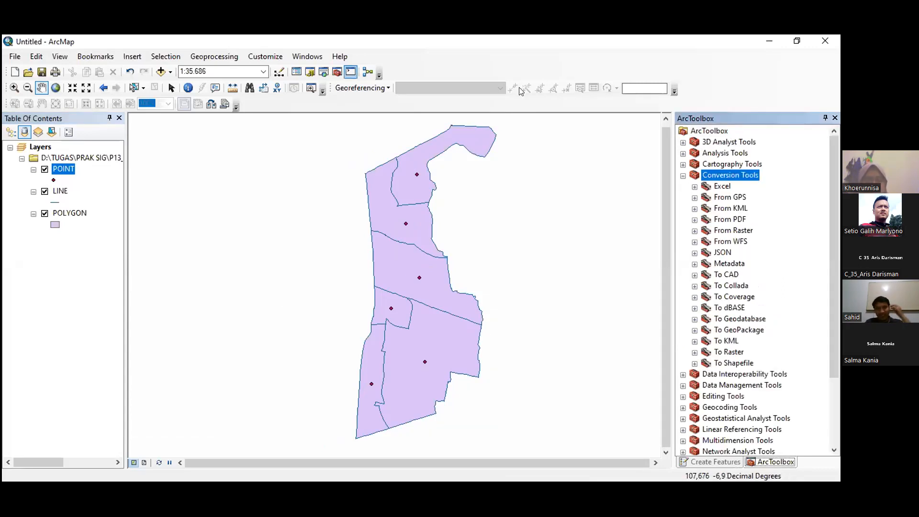
{"action": "left_click", "coordinate": [521, 91]}
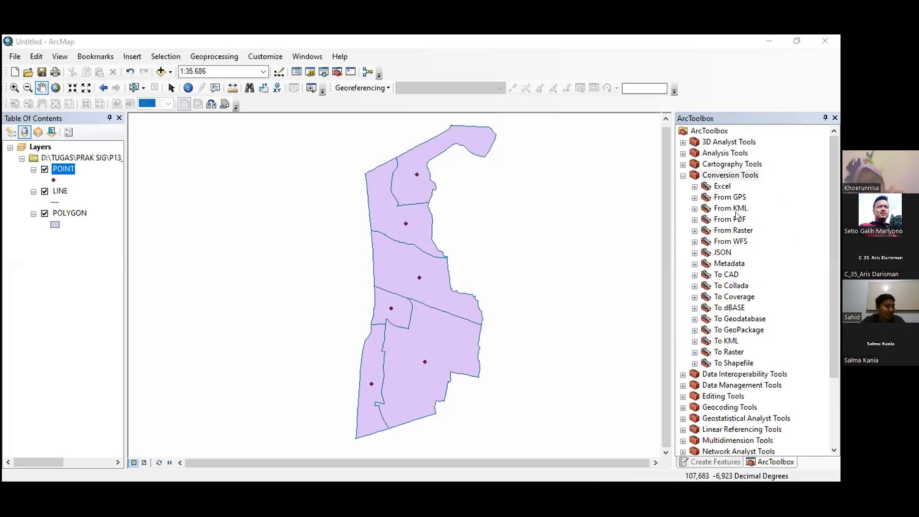
{"action": "left_click", "coordinate": [725, 340]}
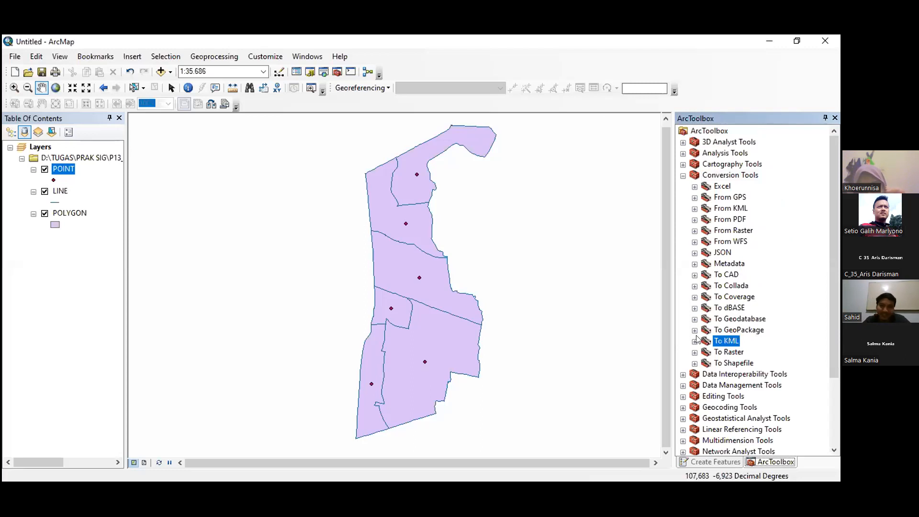
{"action": "double_click", "coordinate": [735, 342]}
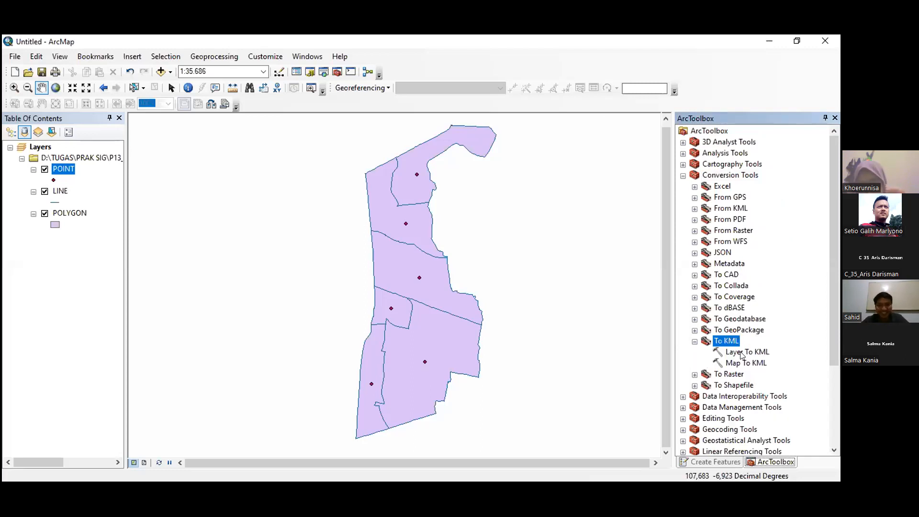
- Open the Layer To KML tool and choose POINT as its input layer
{"action": "double_click", "coordinate": [741, 352]}
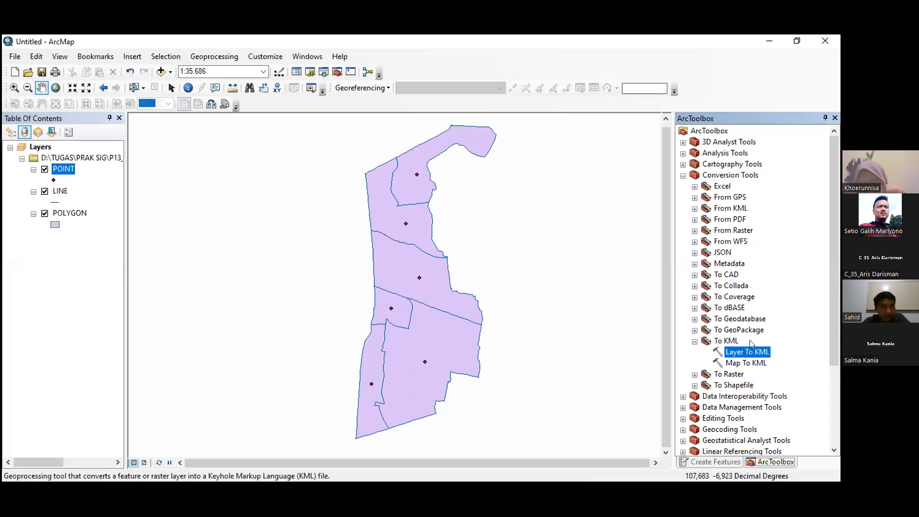
{"action": "right_click", "coordinate": [740, 352]}
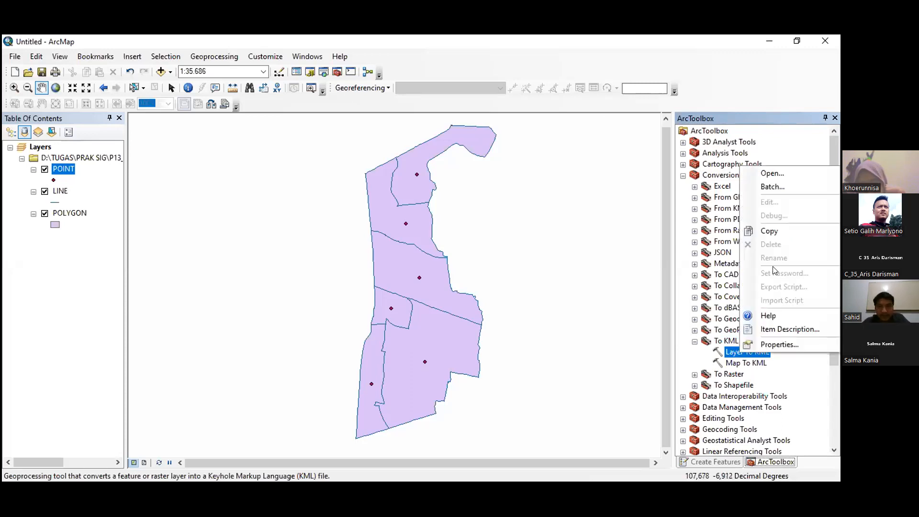
{"action": "left_click", "coordinate": [158, 43]}
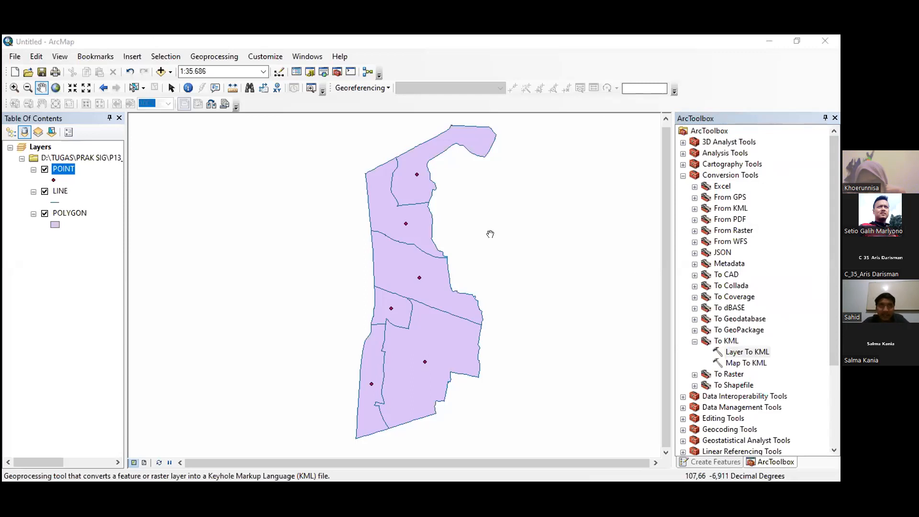
{"action": "left_click", "coordinate": [758, 353]}
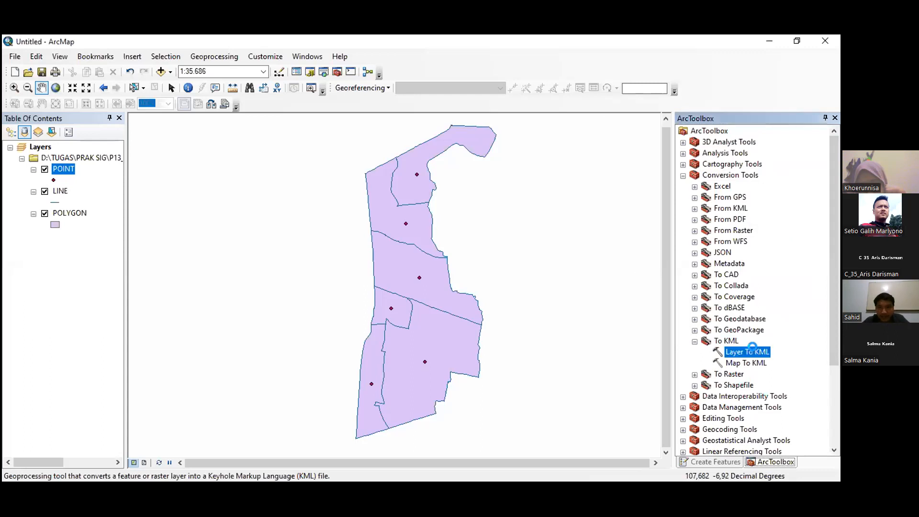
{"action": "double_click", "coordinate": [755, 347]}
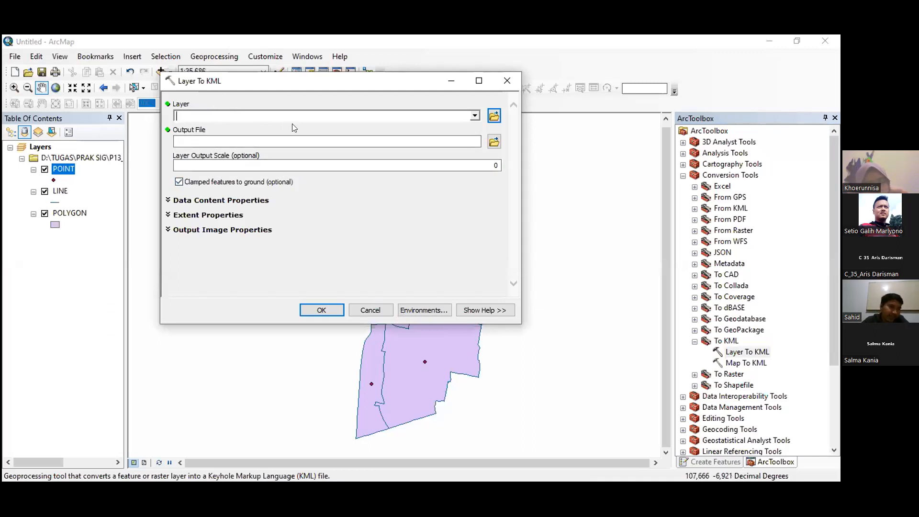
{"action": "left_click", "coordinate": [494, 115]}
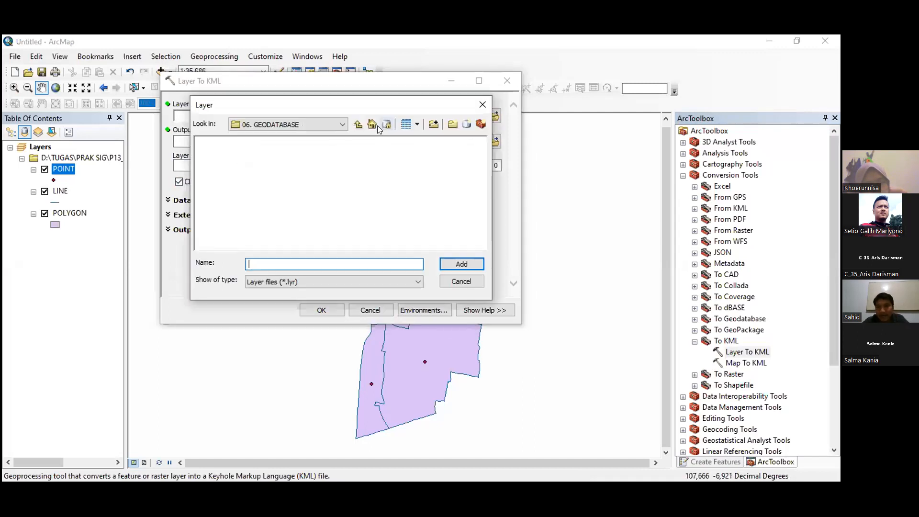
{"action": "left_click", "coordinate": [475, 105]}
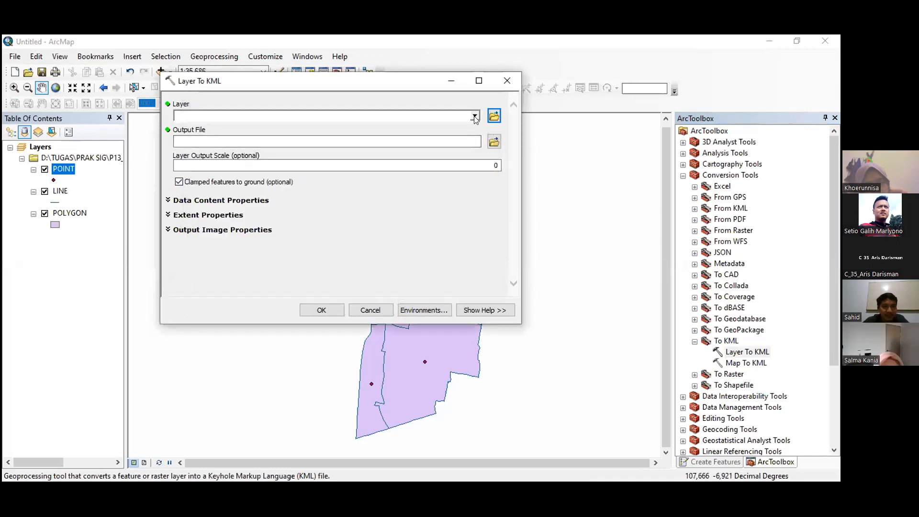
{"action": "left_click", "coordinate": [475, 118]}
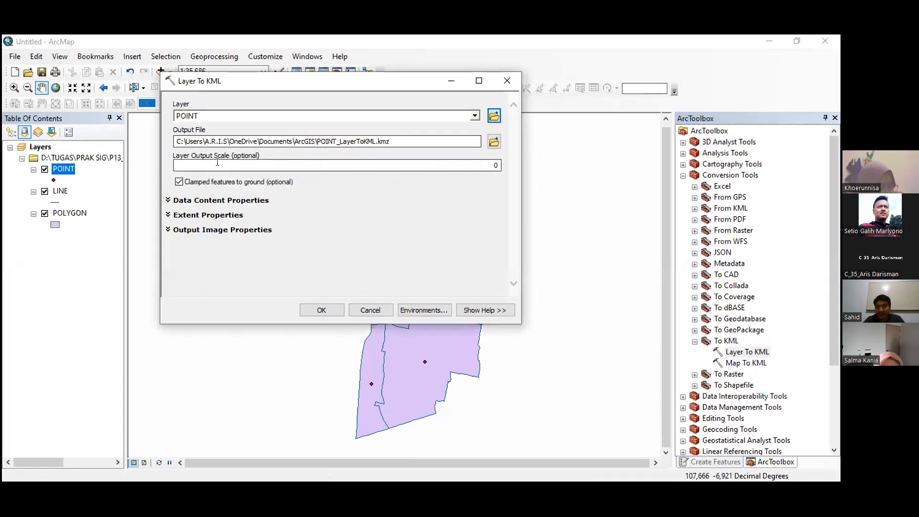
- Browse to the D:\TUGAS\PRAK SIG folder for the KML output file
{"action": "left_click", "coordinate": [494, 141]}
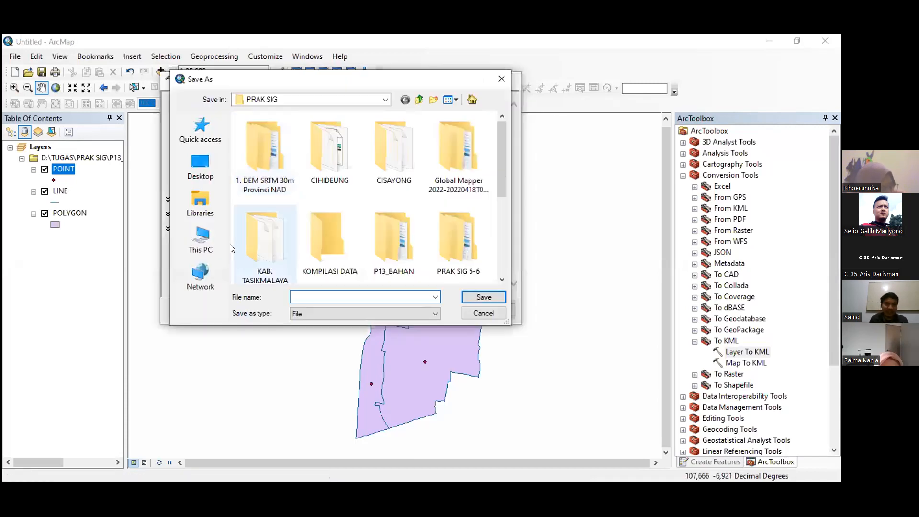
{"action": "left_click", "coordinate": [200, 240]}
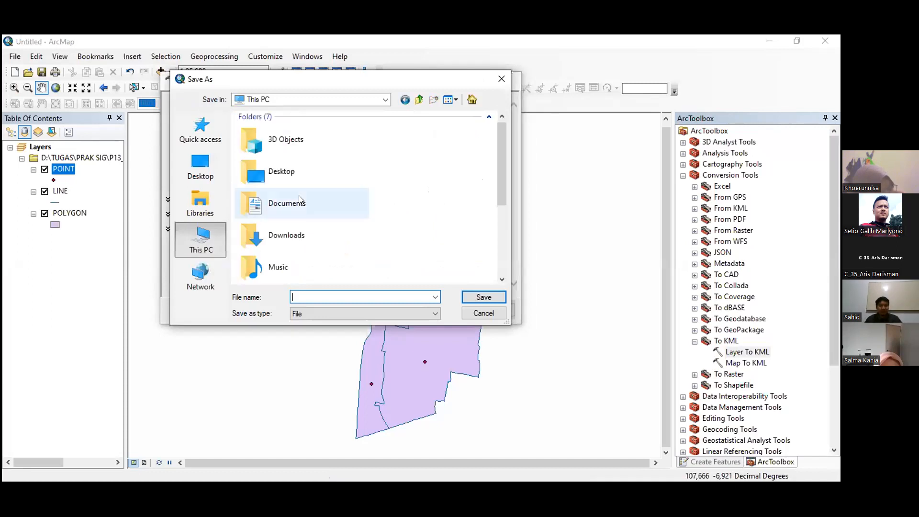
{"action": "scroll", "coordinate": [287, 215], "scroll_direction": "down", "scroll_amount": 3}
{"action": "left_click", "coordinate": [283, 261]}
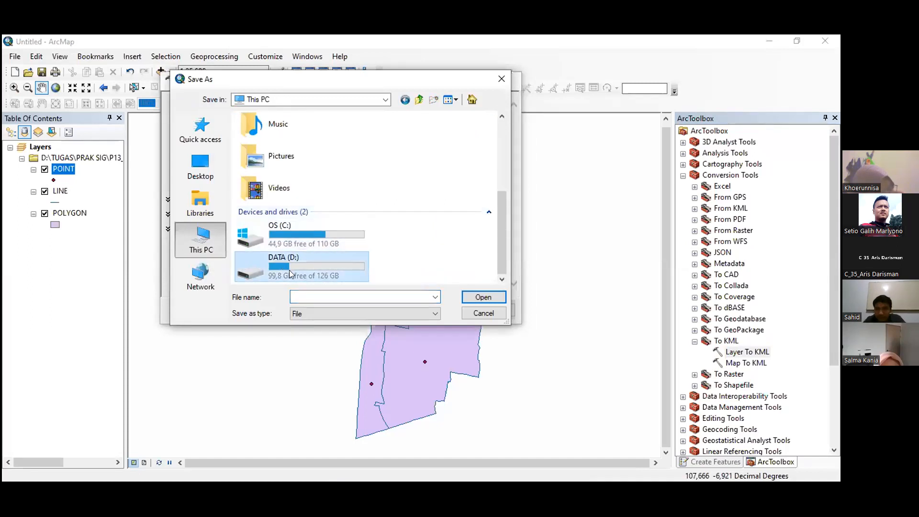
{"action": "double_click", "coordinate": [289, 270]}
{"action": "double_click", "coordinate": [283, 200]}
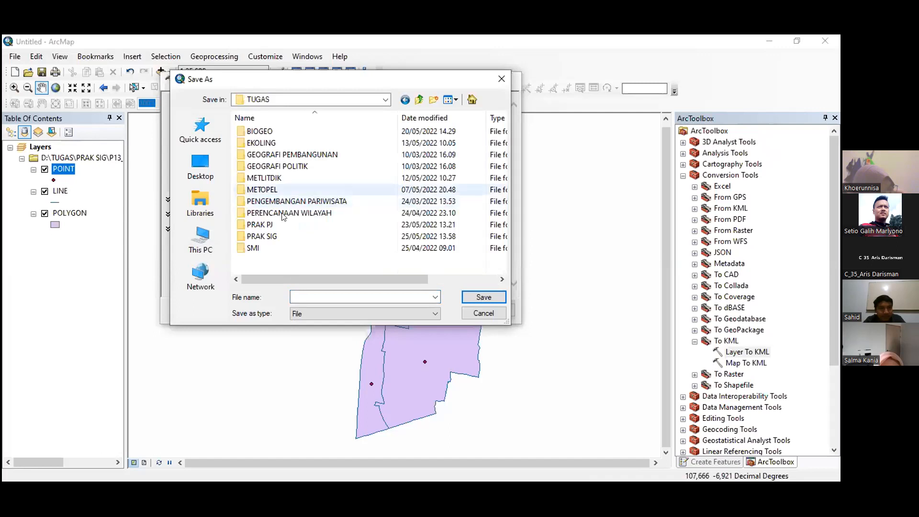
{"action": "double_click", "coordinate": [283, 238]}
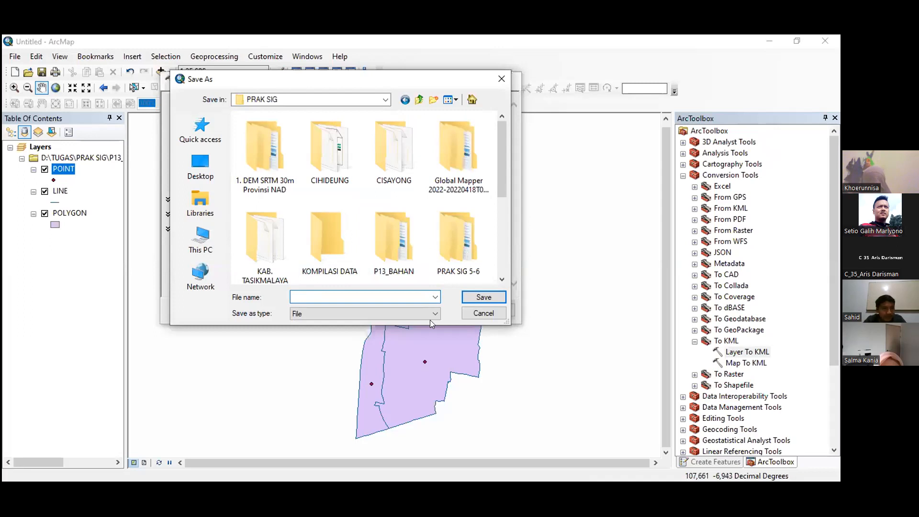
- Save the output file as Point_KML and run the Layer To KML conversion of the POINT layer
{"action": "type", "text": "Point_KML"}
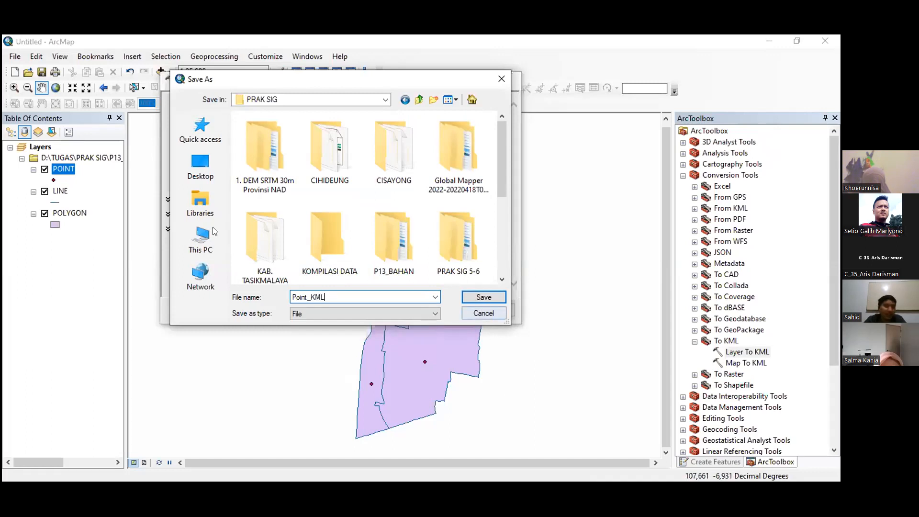
{"action": "key", "text": "Return"}
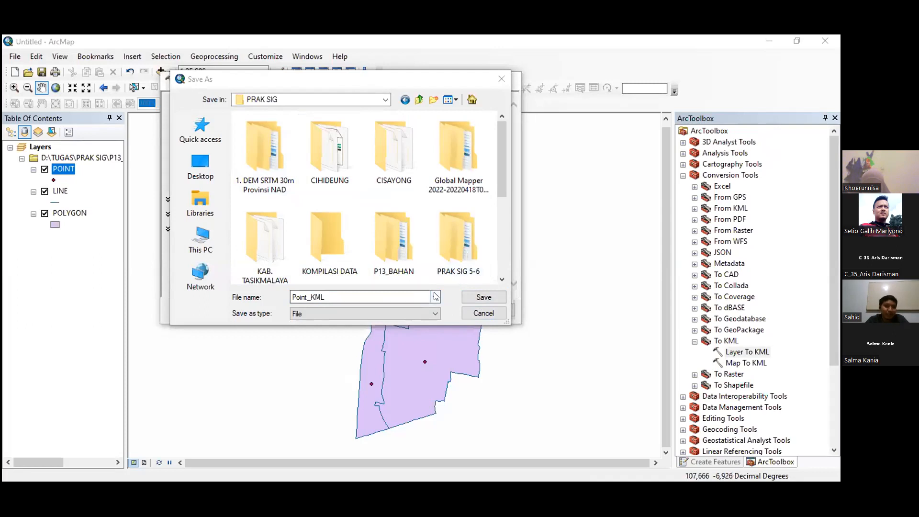
{"action": "left_click", "coordinate": [433, 318]}
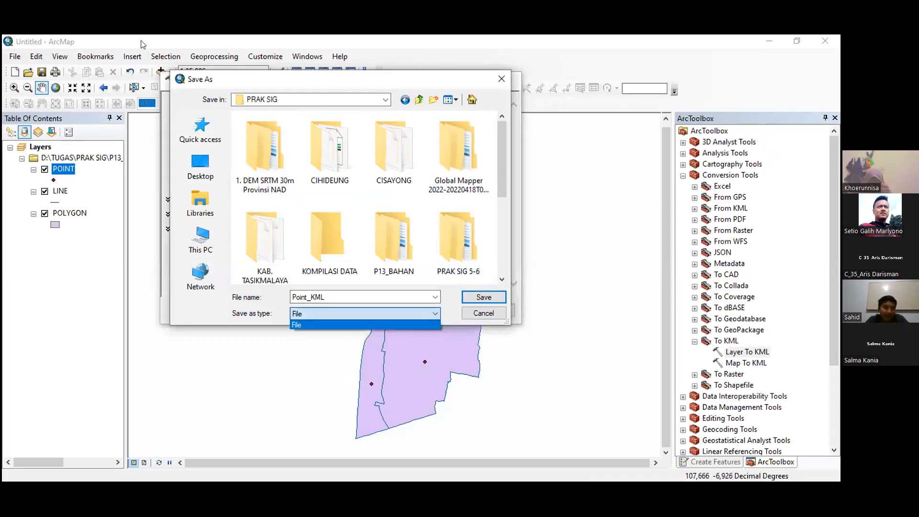
{"action": "left_click", "coordinate": [190, 67]}
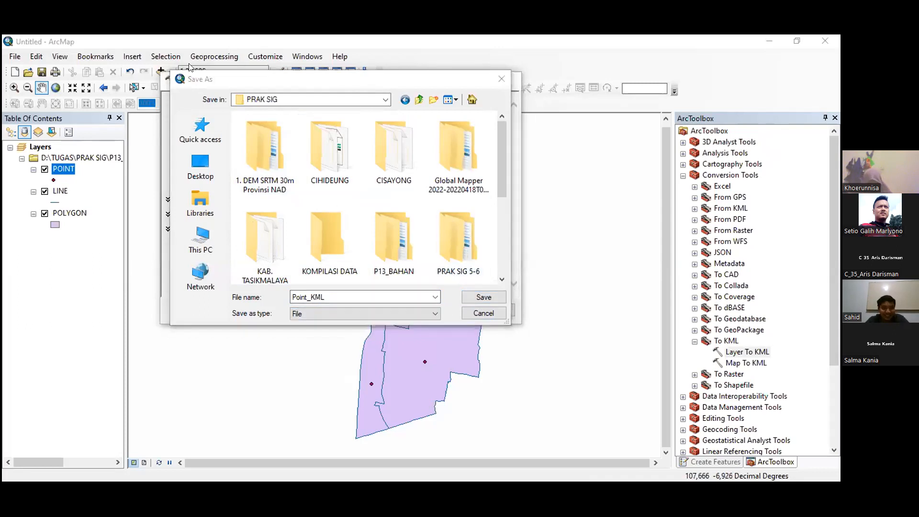
{"action": "left_click", "coordinate": [485, 296]}
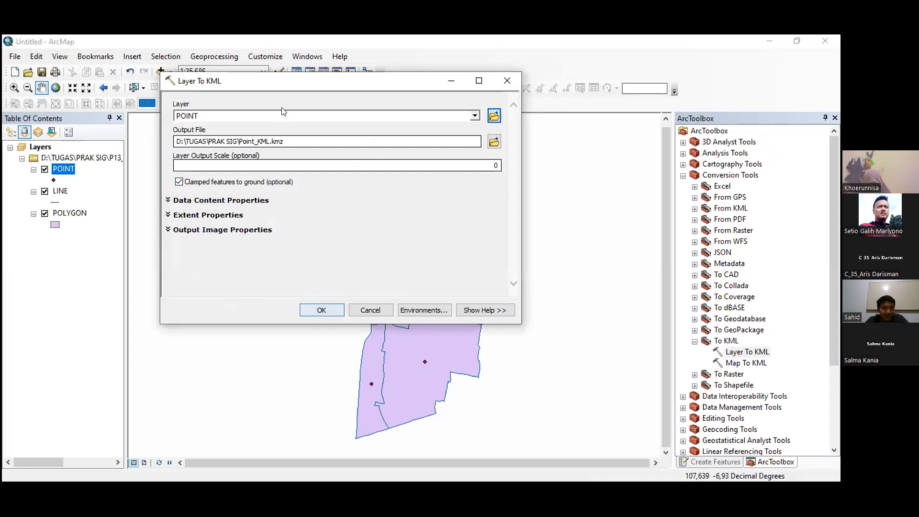
{"action": "left_click", "coordinate": [328, 308]}
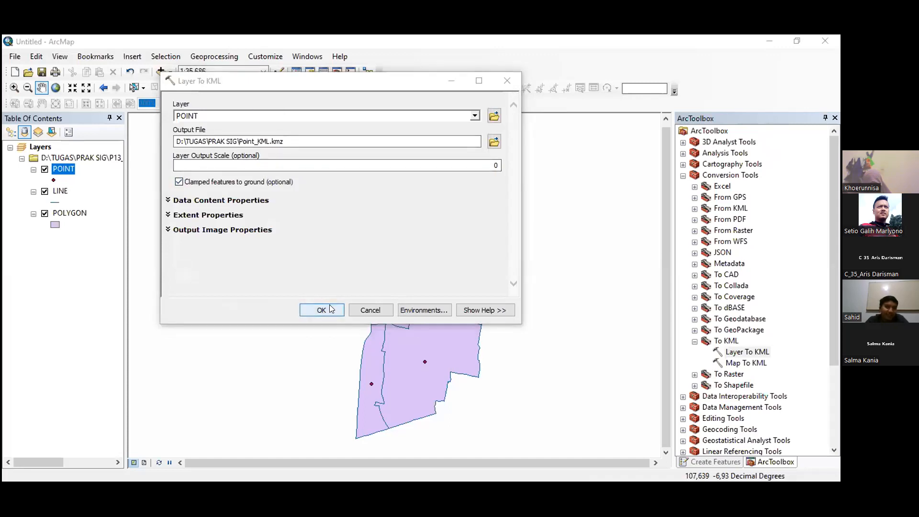
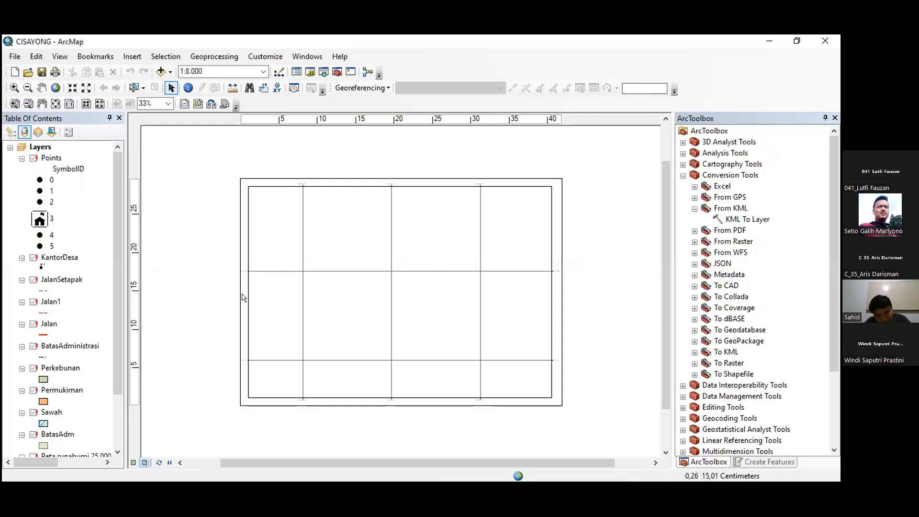
- Check the CISAYONG map in data view and return it to layout view
{"action": "left_click", "coordinate": [133, 462]}
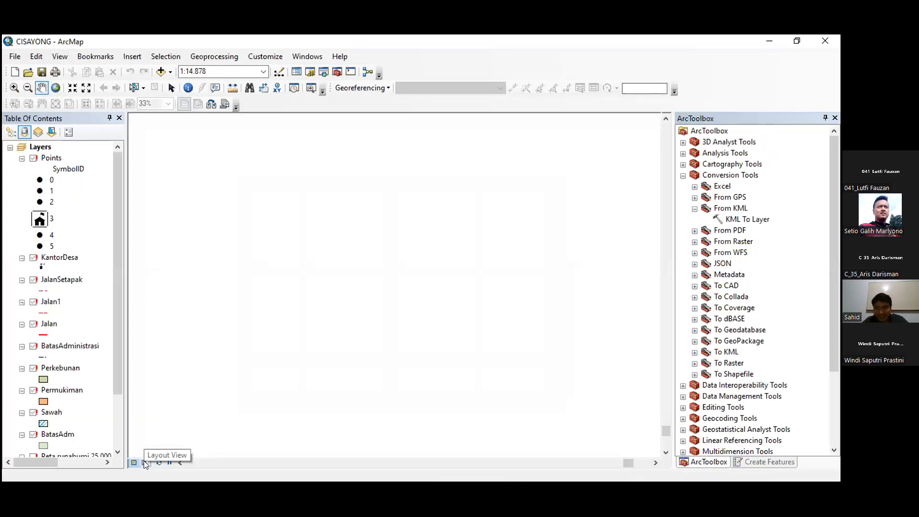
{"action": "left_click", "coordinate": [145, 462]}
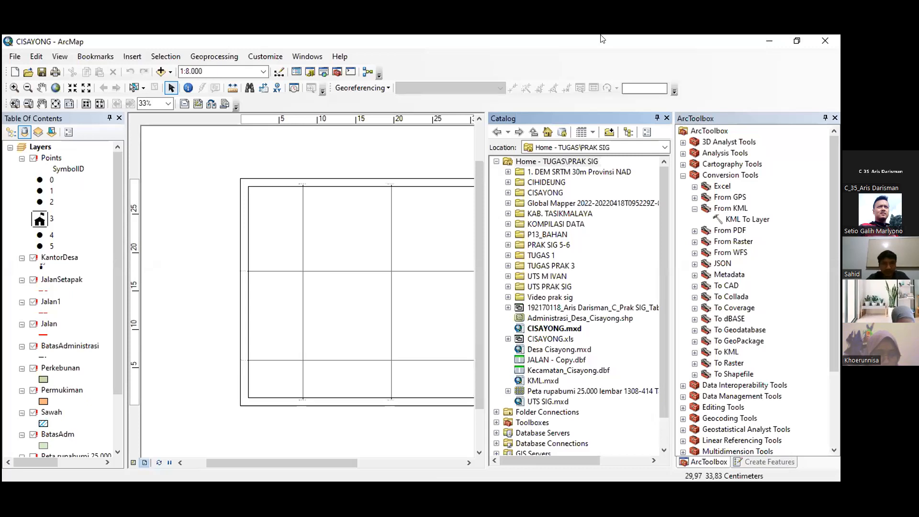
- Close the ArcToolbox and Create Features windows and expand the CISAYONG folder in the Catalog
{"action": "left_click", "coordinate": [835, 118]}
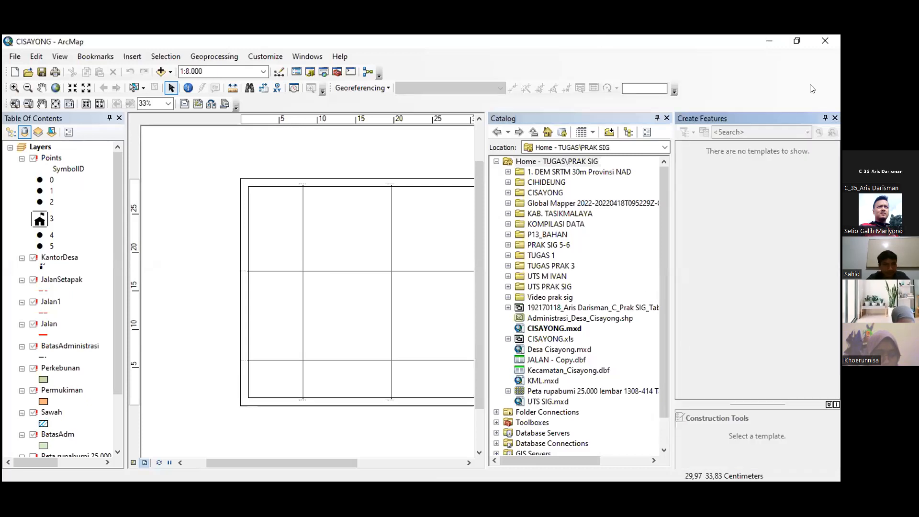
{"action": "left_click", "coordinate": [835, 117]}
{"action": "double_click", "coordinate": [712, 193]}
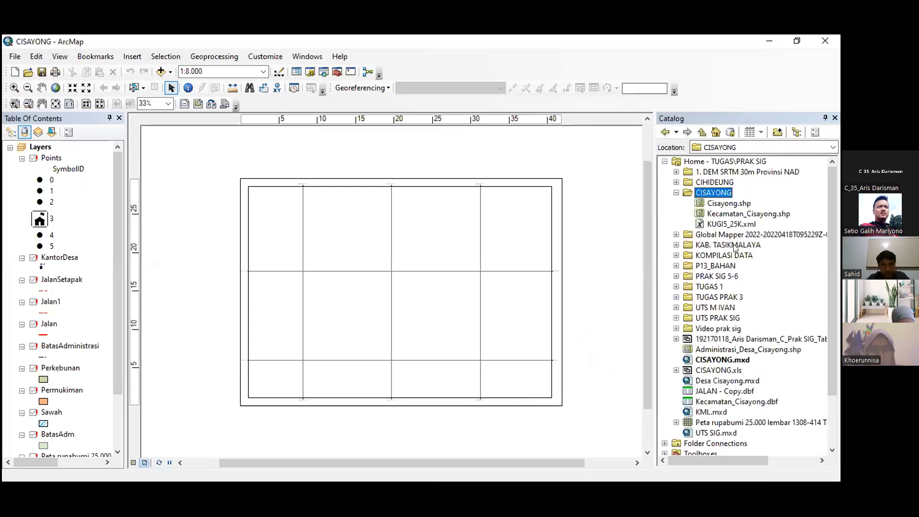
{"action": "left_click", "coordinate": [205, 107]}
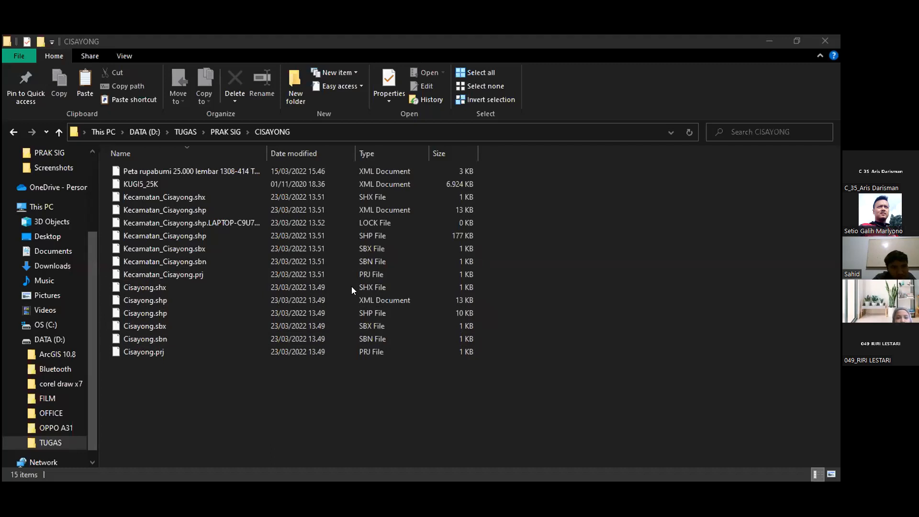
{"action": "left_click", "coordinate": [261, 261]}
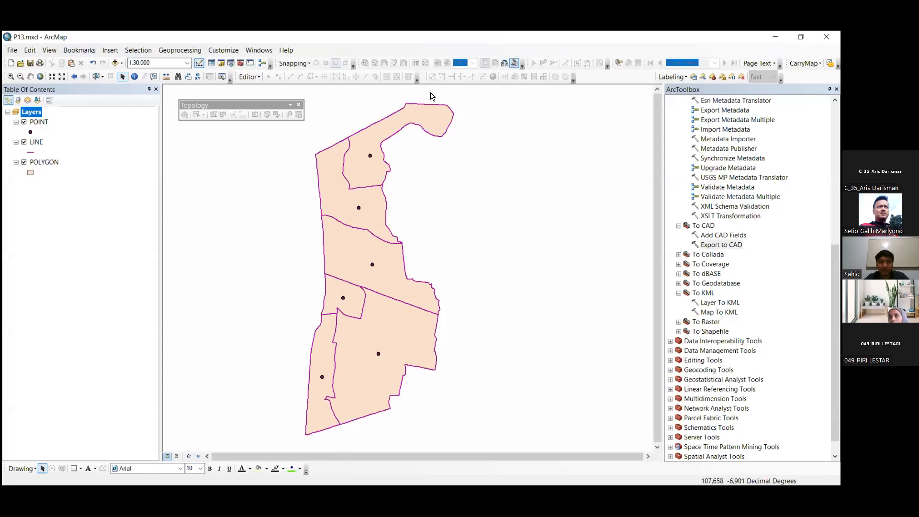
{"action": "key", "text": "alt+Tab"}
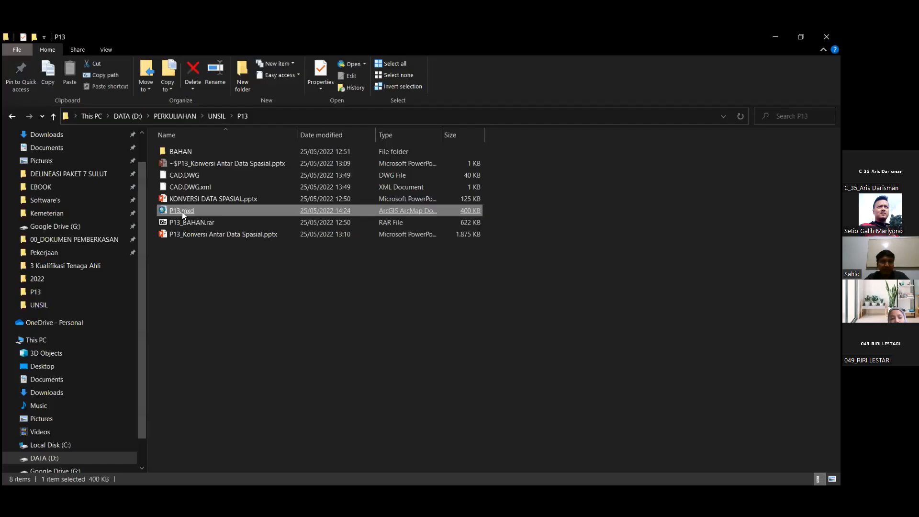
{"action": "scroll", "coordinate": [84, 292], "scroll_direction": "down", "scroll_amount": 1}
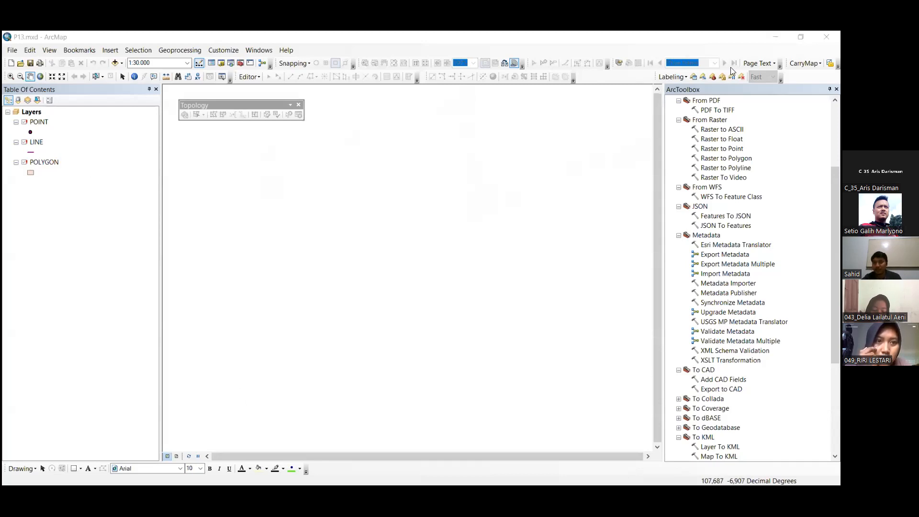
{"action": "scroll", "coordinate": [669, 249], "scroll_direction": "up", "scroll_amount": 4}
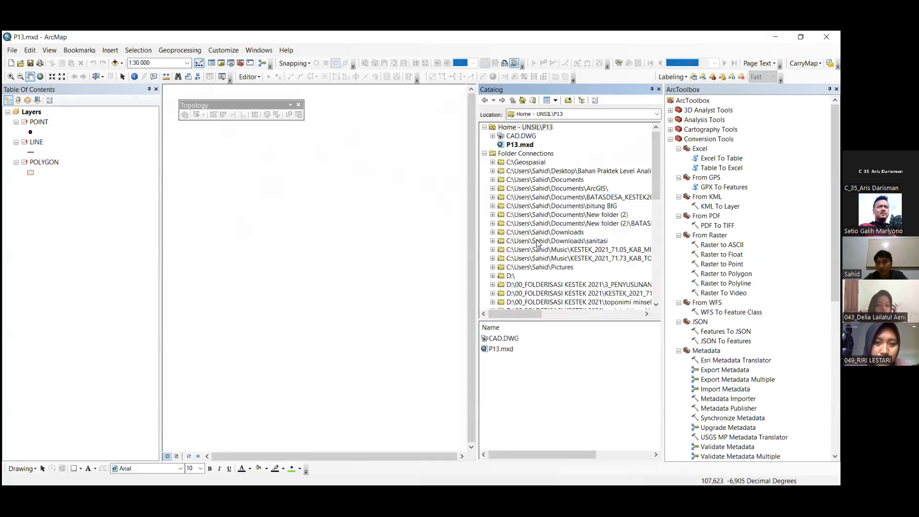
- Open the POINT layer's properties and examine the folder path of its shapefile data source
{"action": "left_click", "coordinate": [39, 122]}
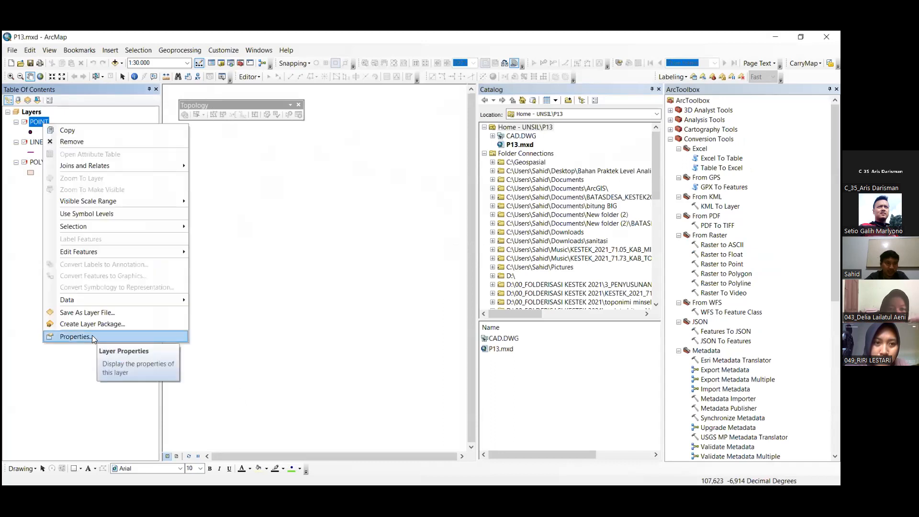
{"action": "left_click", "coordinate": [76, 336]}
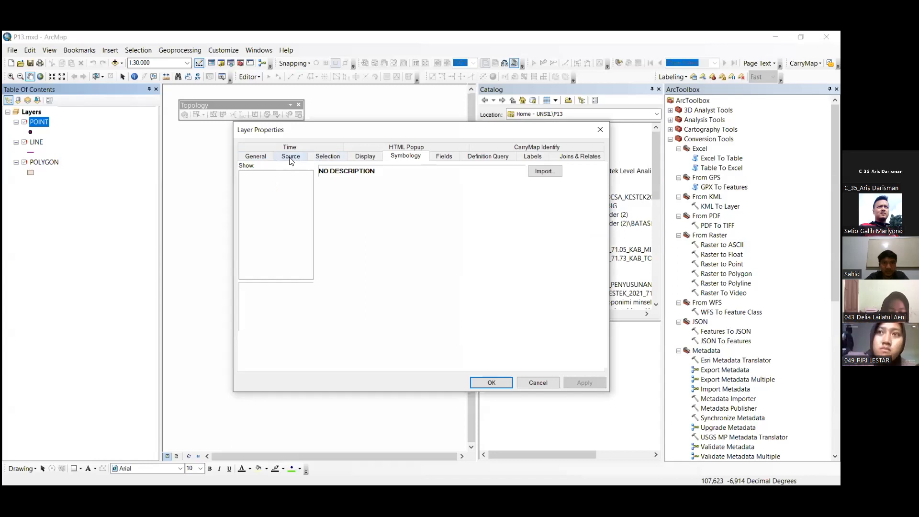
{"action": "left_click", "coordinate": [290, 158]}
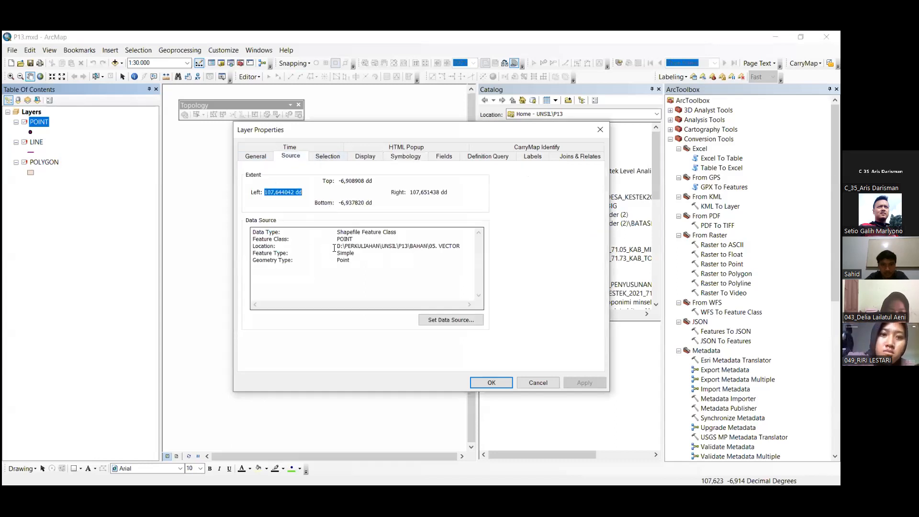
{"action": "left_click_drag", "start_coordinate": [340, 247], "coordinate": [466, 247]}
{"action": "left_click", "coordinate": [466, 247]}
{"action": "mouse_move", "coordinate": [340, 248]}
{"action": "left_mouse_down"}
{"action": "mouse_move", "coordinate": [440, 246]}
{"action": "mouse_move", "coordinate": [337, 245]}
{"action": "left_mouse_up"}
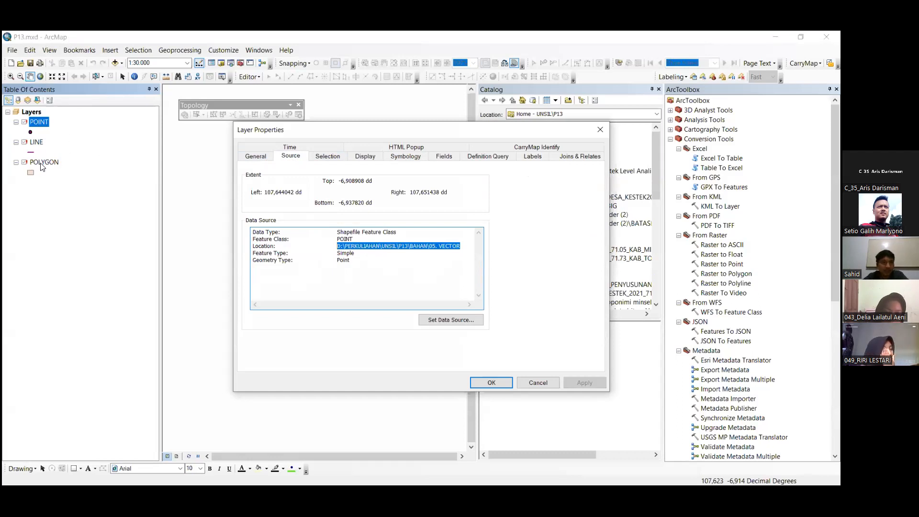
{"action": "left_click", "coordinate": [399, 254]}
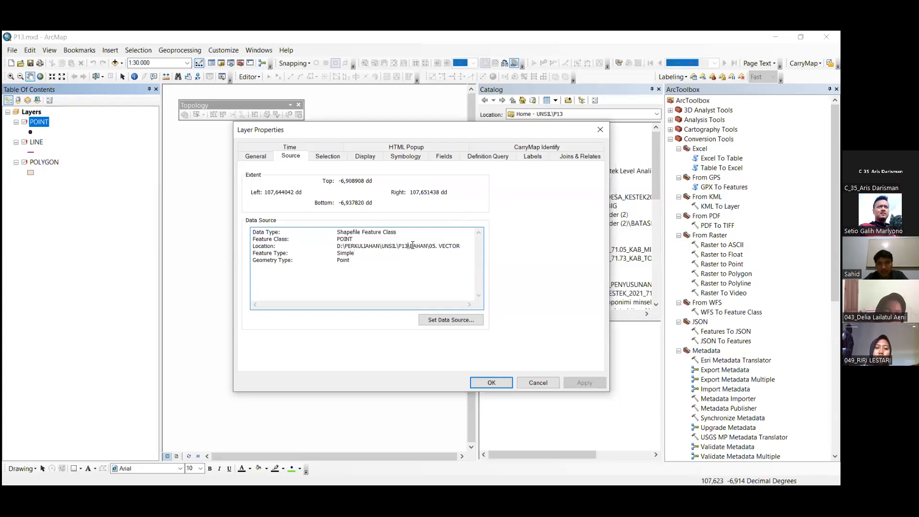
{"action": "left_click_drag", "start_coordinate": [422, 245], "coordinate": [462, 247]}
{"action": "left_click", "coordinate": [463, 247]}
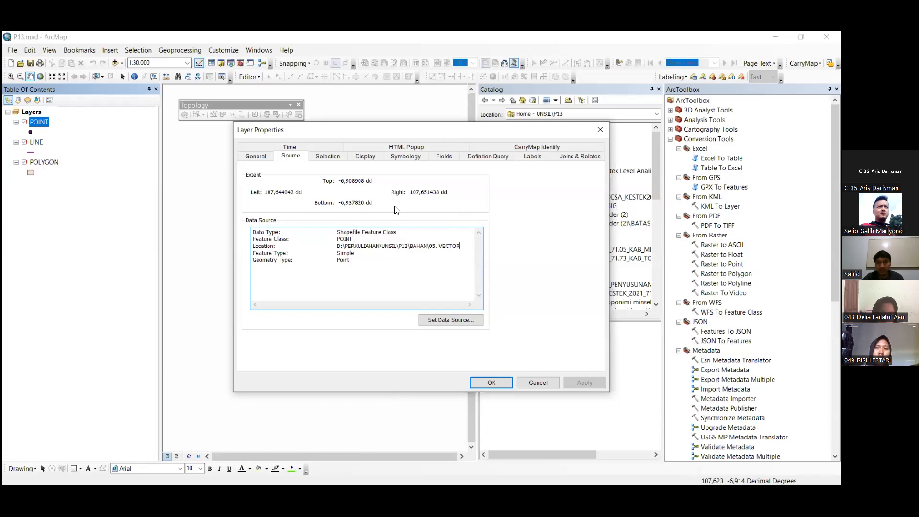
- Switch to File Explorer and move the BAHAN folder from UNSIL into the P13 folder
{"action": "key", "text": "alt+Tab"}
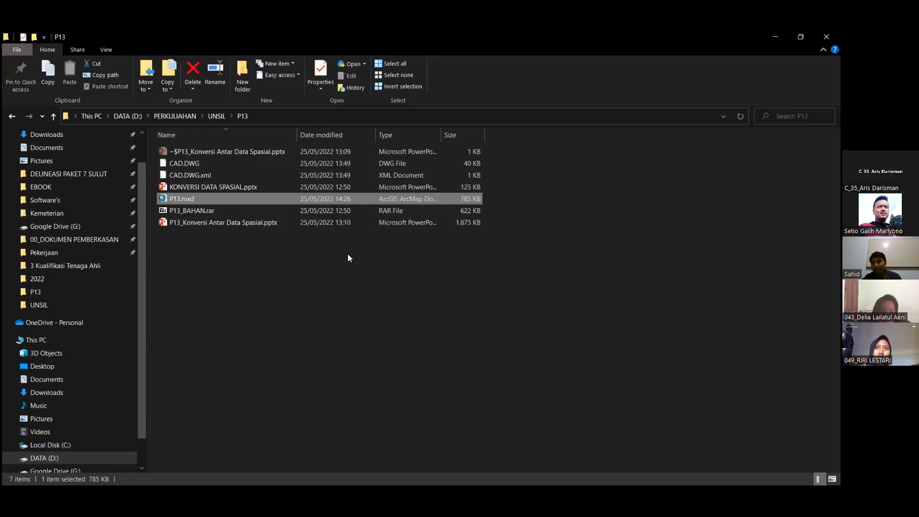
{"action": "left_click", "coordinate": [271, 312]}
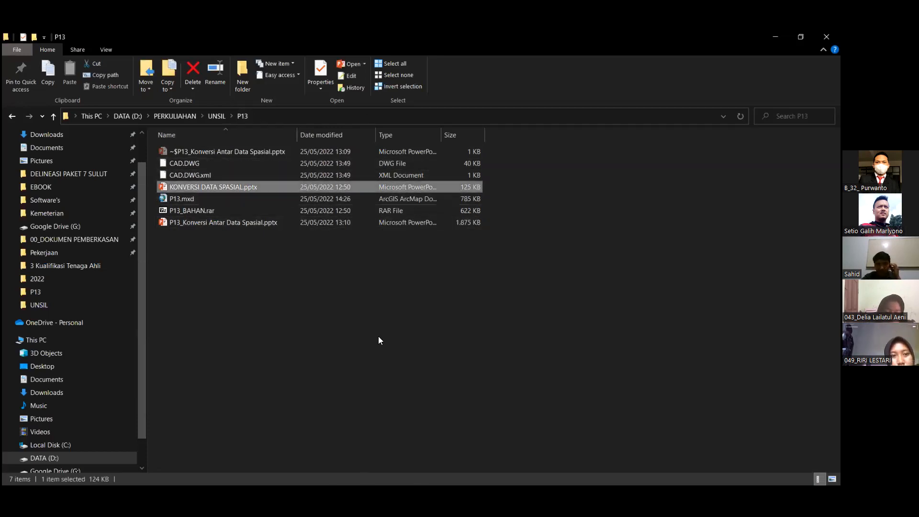
{"action": "left_click", "coordinate": [211, 118]}
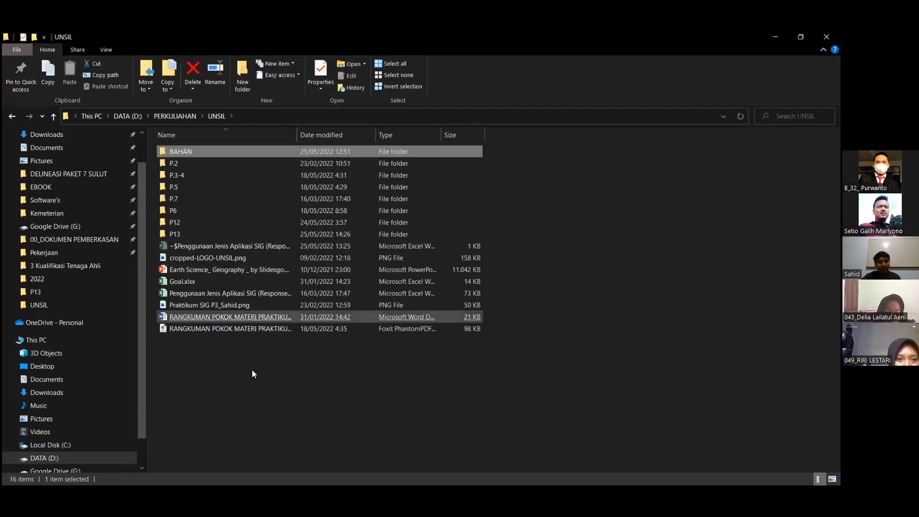
{"action": "double_click", "coordinate": [175, 234]}
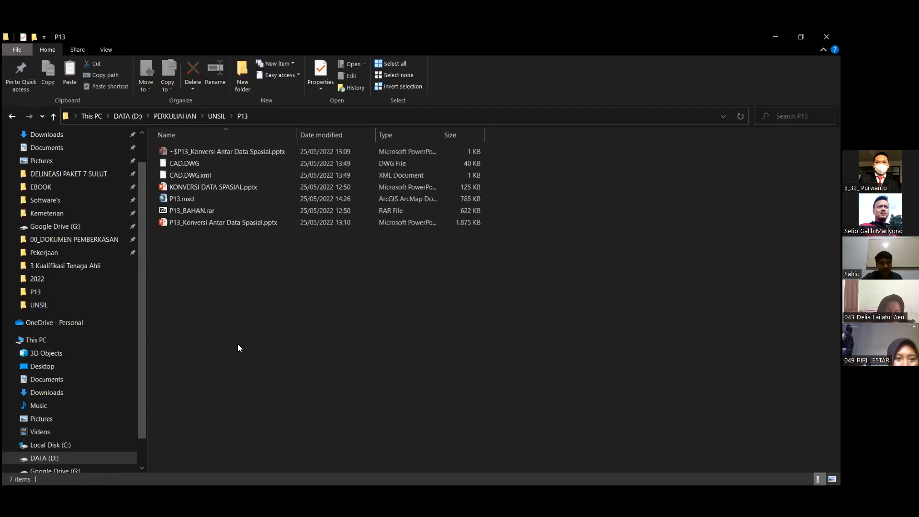
{"action": "left_click", "coordinate": [182, 234]}
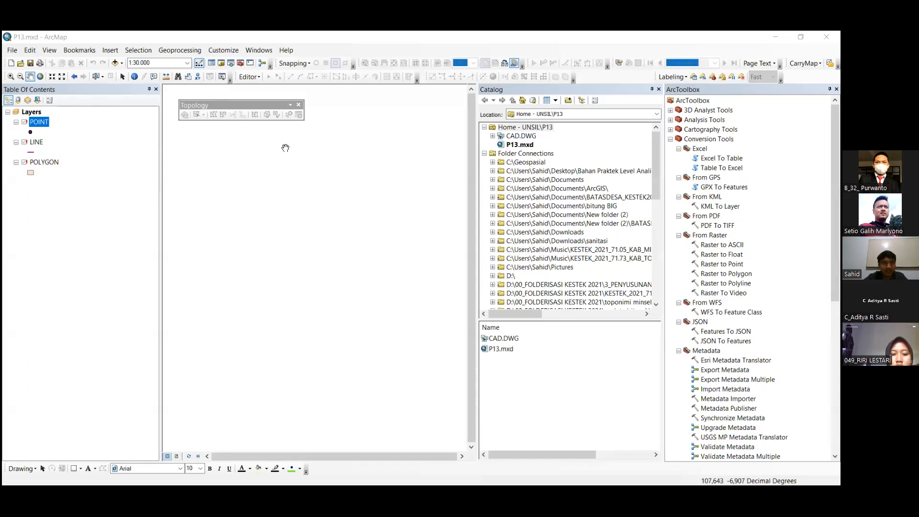
- Start repairing the POINT layer's data source in ArcMap and browse to the BAHAN\05. VECTOR folder in UNSIL\P13
{"action": "right_click", "coordinate": [27, 124]}
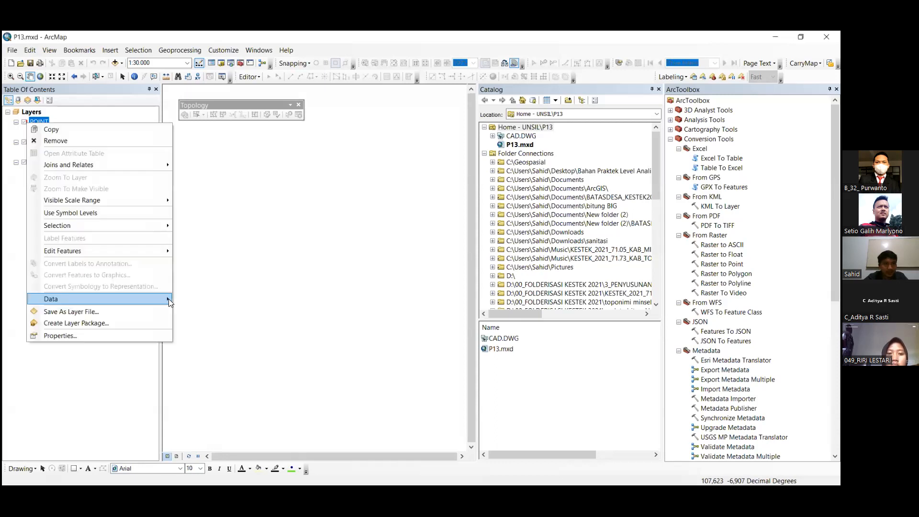
{"action": "mouse_move", "coordinate": [168, 299]}
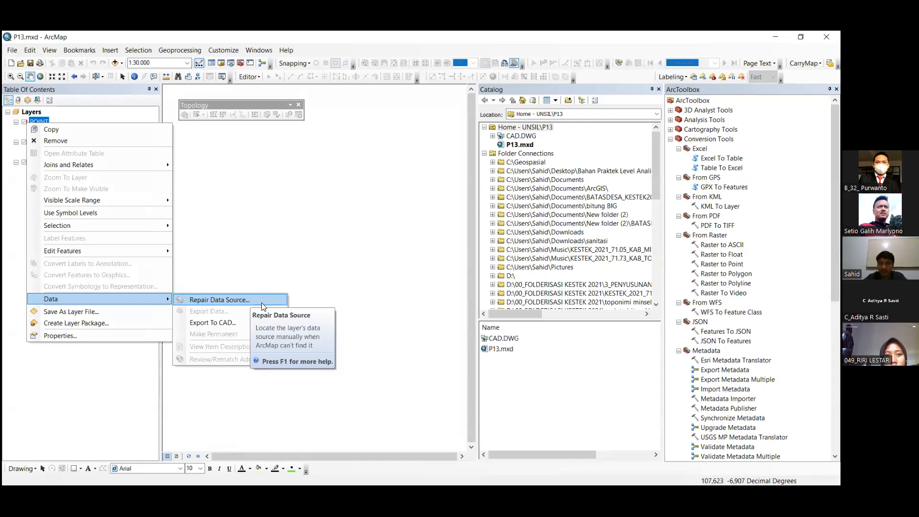
{"action": "left_click", "coordinate": [263, 307]}
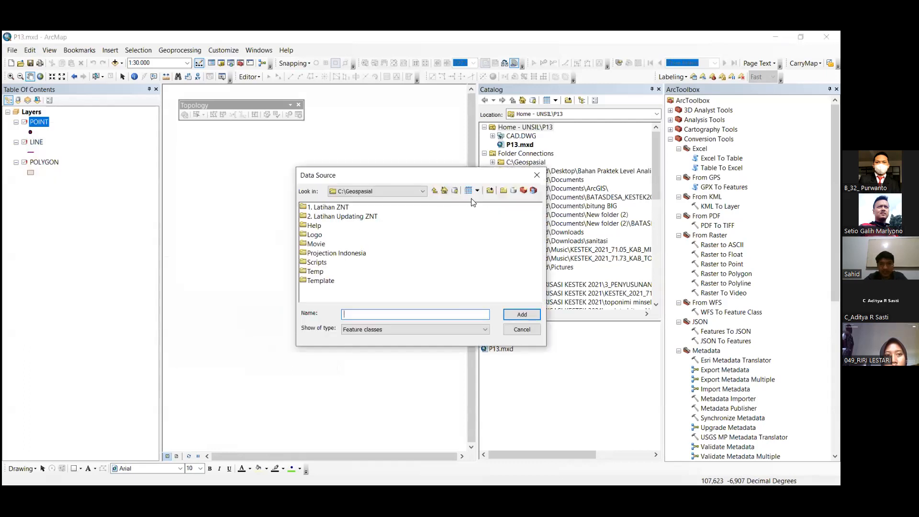
{"action": "left_click", "coordinate": [444, 191]}
{"action": "left_click", "coordinate": [433, 191]}
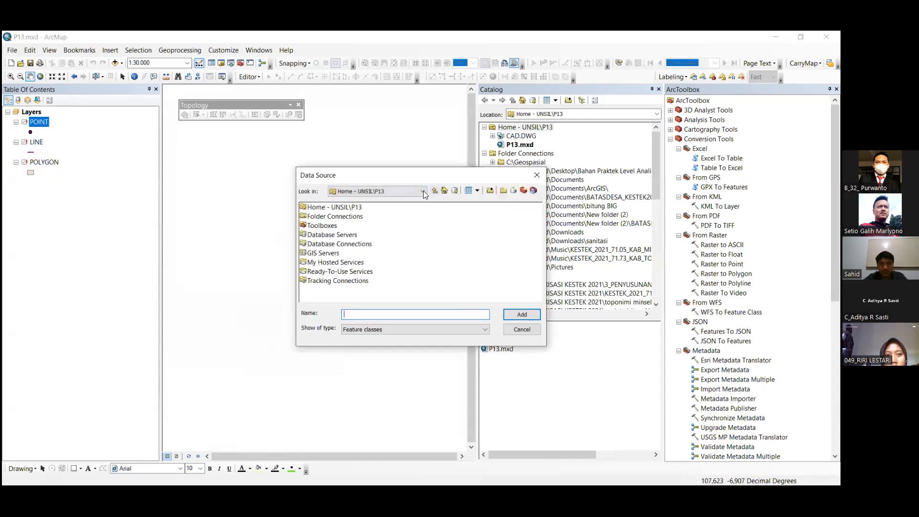
{"action": "left_click", "coordinate": [335, 210]}
{"action": "double_click", "coordinate": [333, 211]}
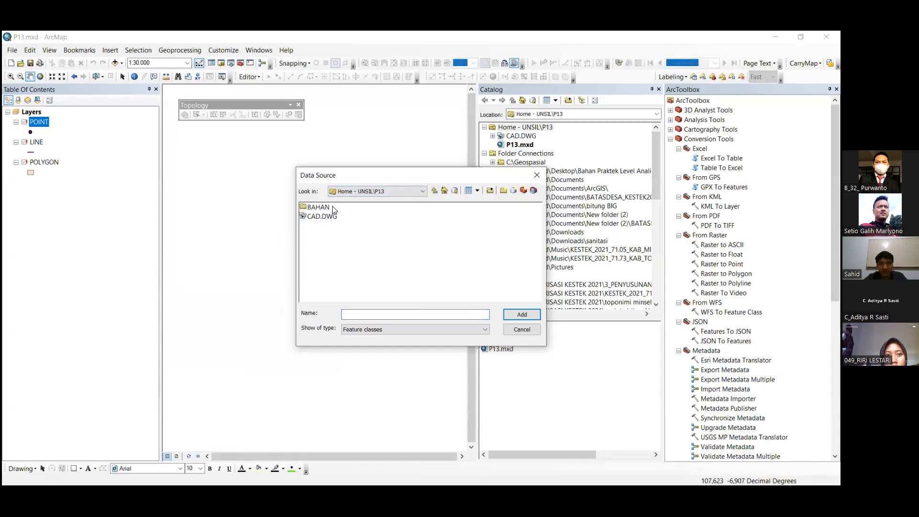
{"action": "double_click", "coordinate": [320, 207]}
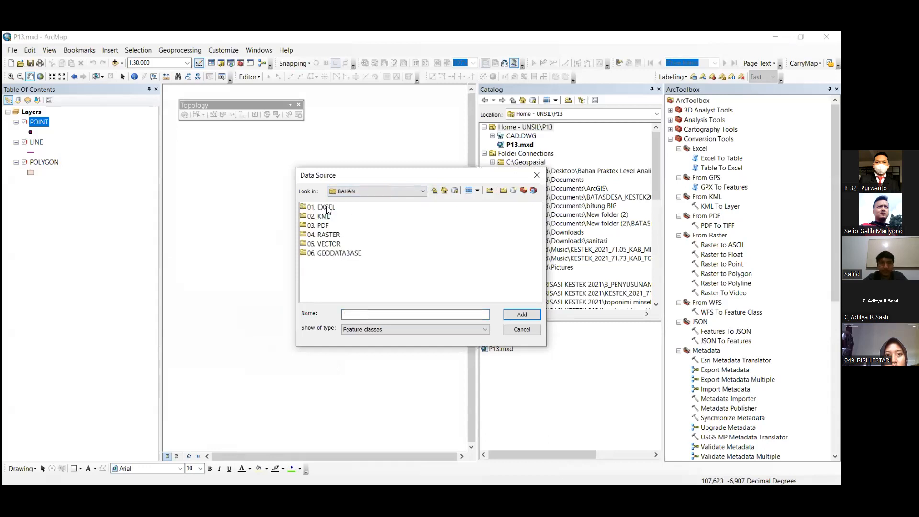
{"action": "double_click", "coordinate": [329, 245]}
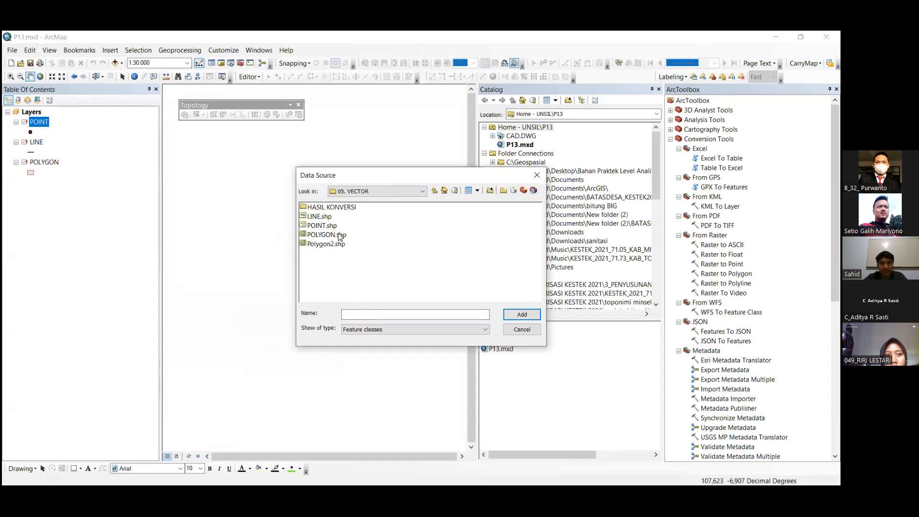
- Choose POLYGON.shp as the repair data source and check the map layers
{"action": "left_click", "coordinate": [327, 235]}
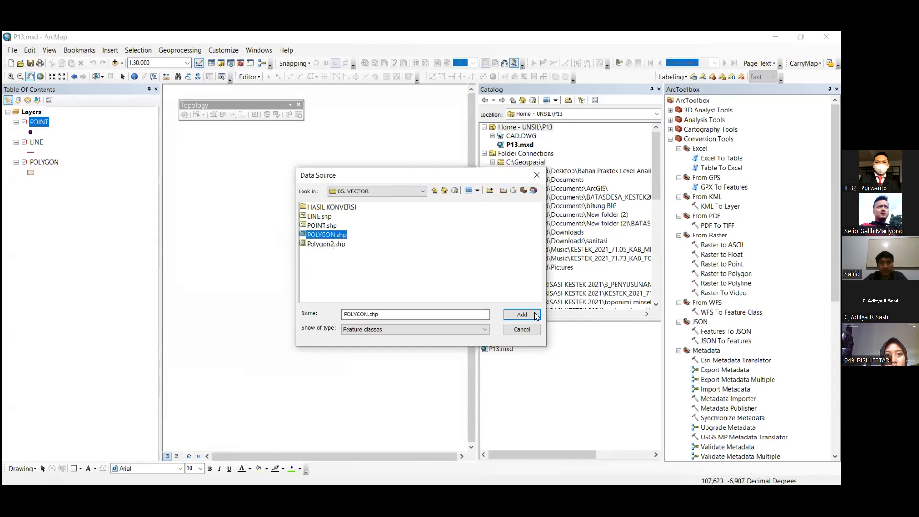
{"action": "left_click", "coordinate": [522, 315]}
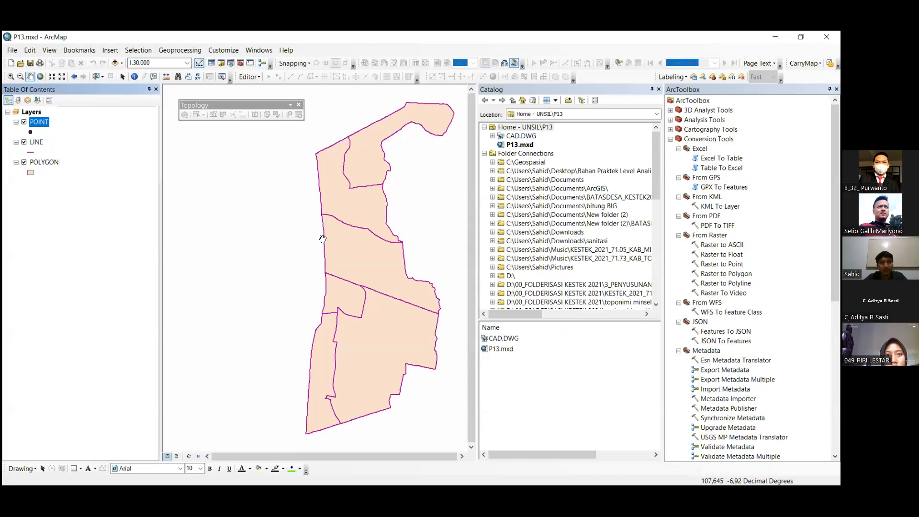
{"action": "left_click_drag", "start_coordinate": [323, 239], "coordinate": [297, 239]}
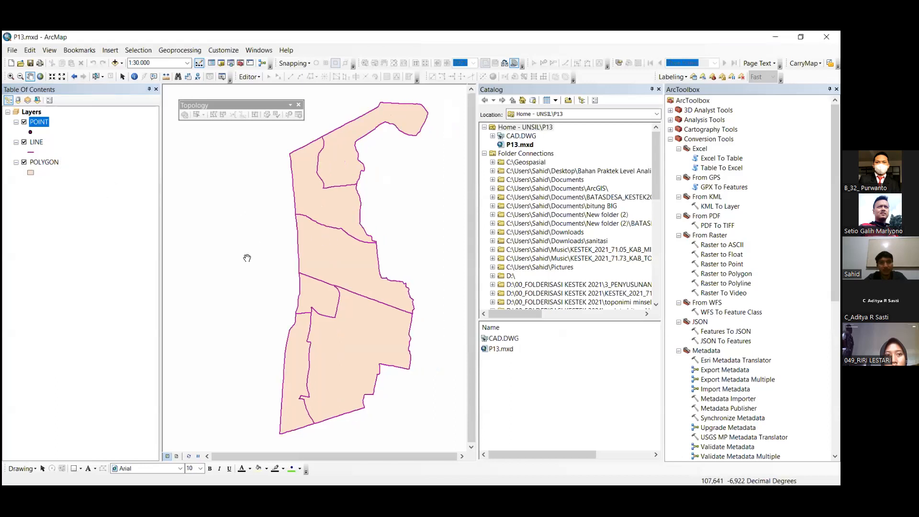
{"action": "left_click_drag", "start_coordinate": [257, 275], "coordinate": [256, 276]}
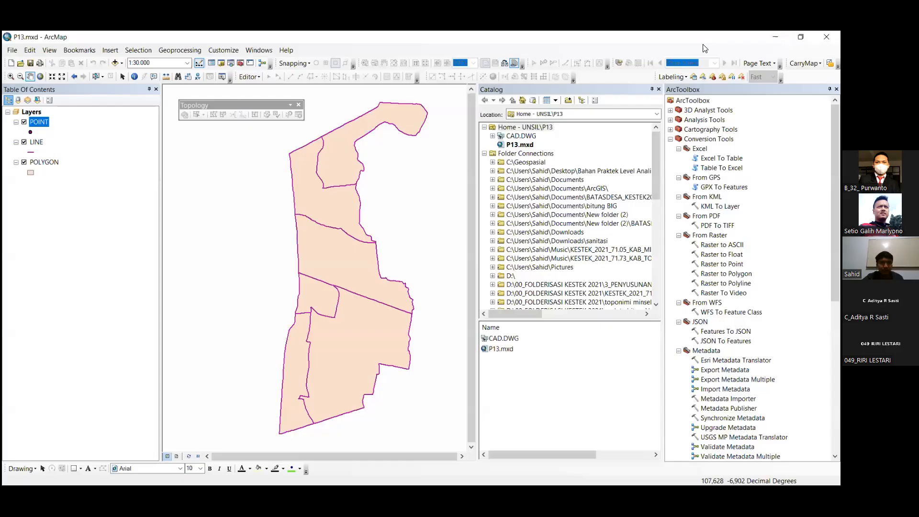
- Open P13's BAHAN folder in File Explorer and try to rename its 05. VECTOR subfolder as 5VECTOR
{"action": "key", "text": "alt+Tab"}
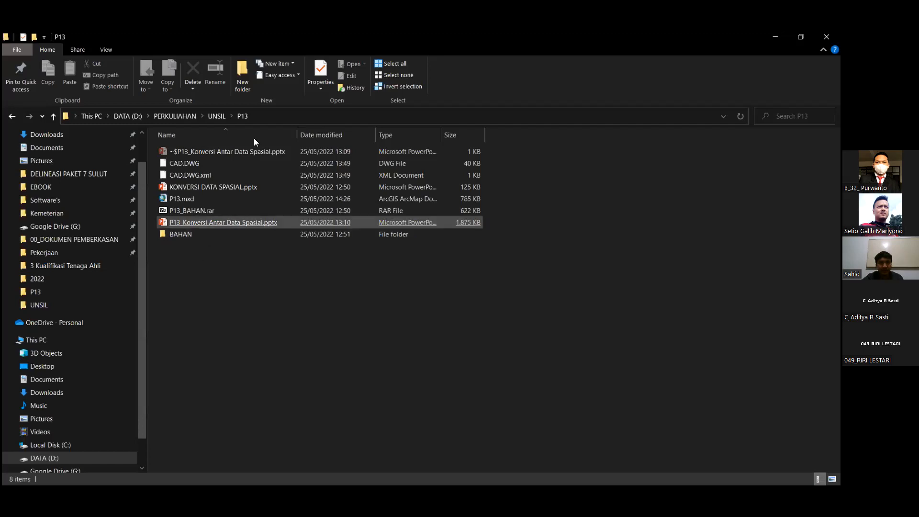
{"action": "double_click", "coordinate": [188, 236]}
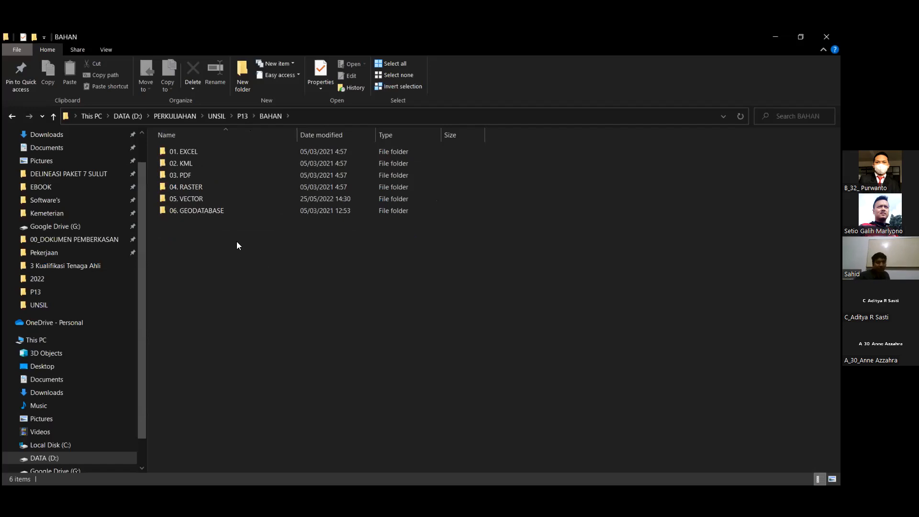
{"action": "left_click", "coordinate": [200, 204]}
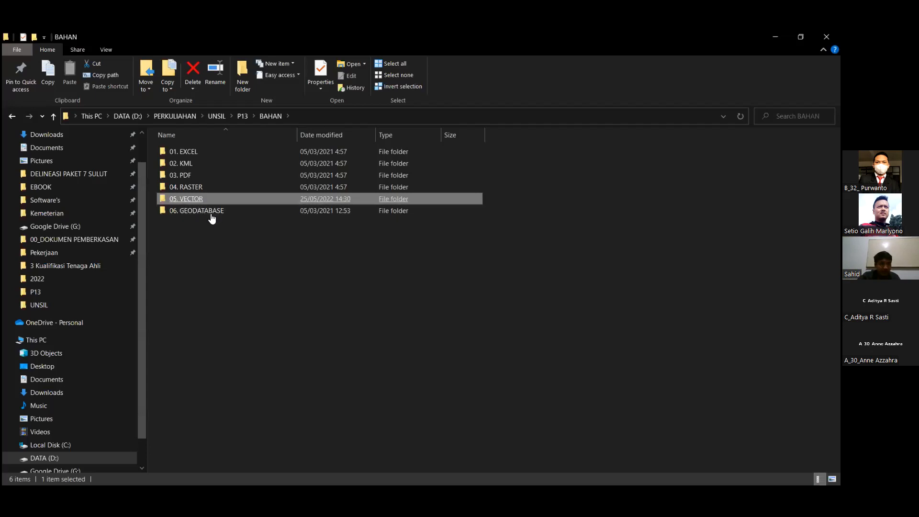
{"action": "left_click", "coordinate": [267, 281]}
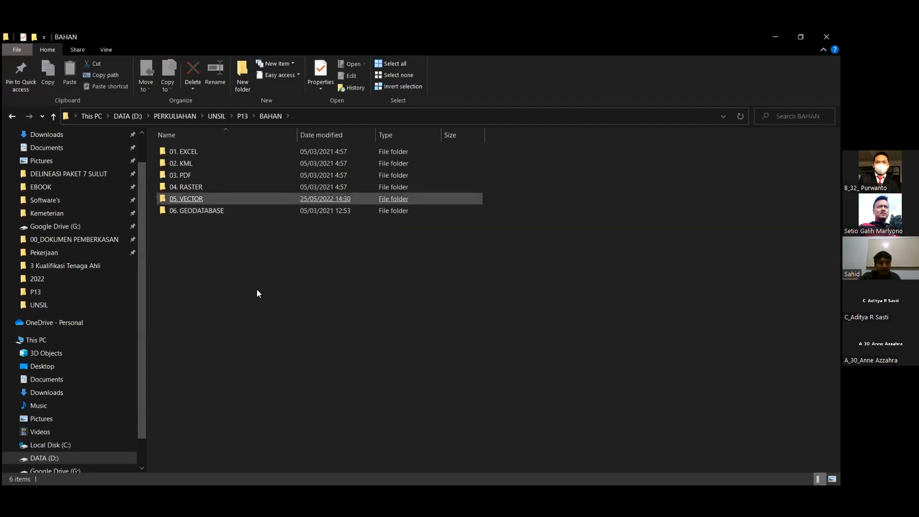
{"action": "key", "text": "F2"}
{"action": "key", "text": "ctrl+Left"}
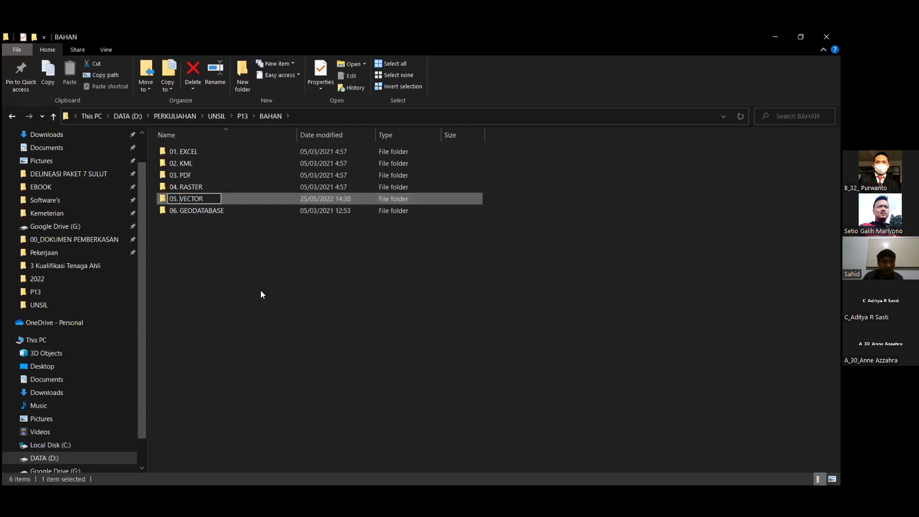
{"action": "key", "text": "BackSpace"}
{"action": "key", "text": "BackSpace"}
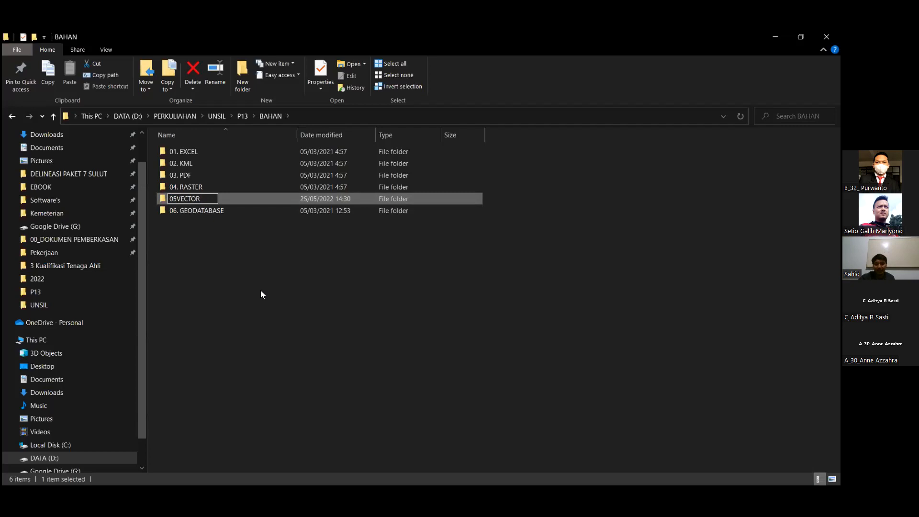
{"action": "key", "text": "Left"}
{"action": "key", "text": "BackSpace"}
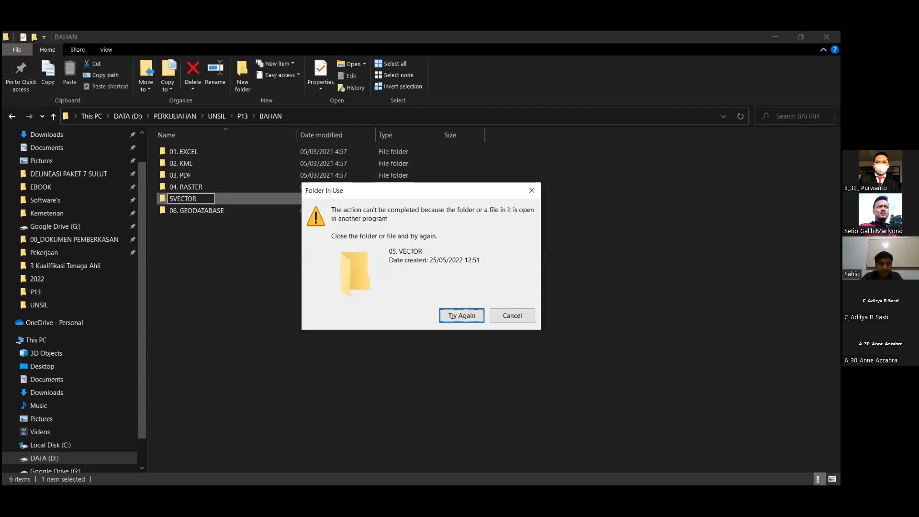
- Close the P13 map in ArcMap and retry renaming the folder as 5VECTOR in File Explorer
{"action": "key", "text": "alt+Tab"}
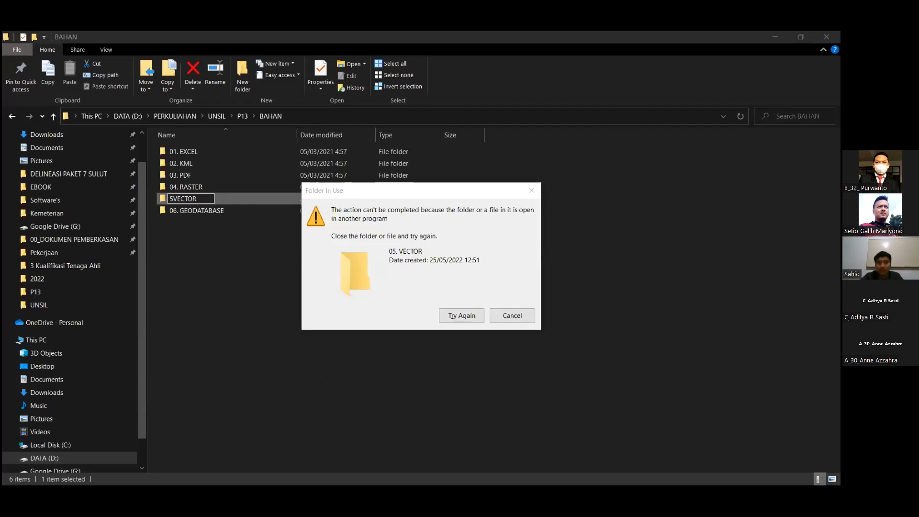
{"action": "left_click", "coordinate": [408, 320]}
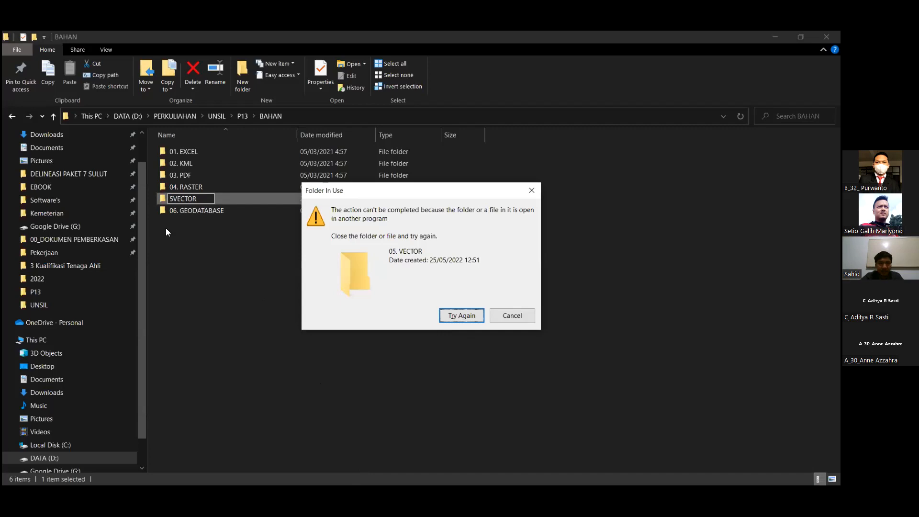
{"action": "left_click", "coordinate": [457, 316]}
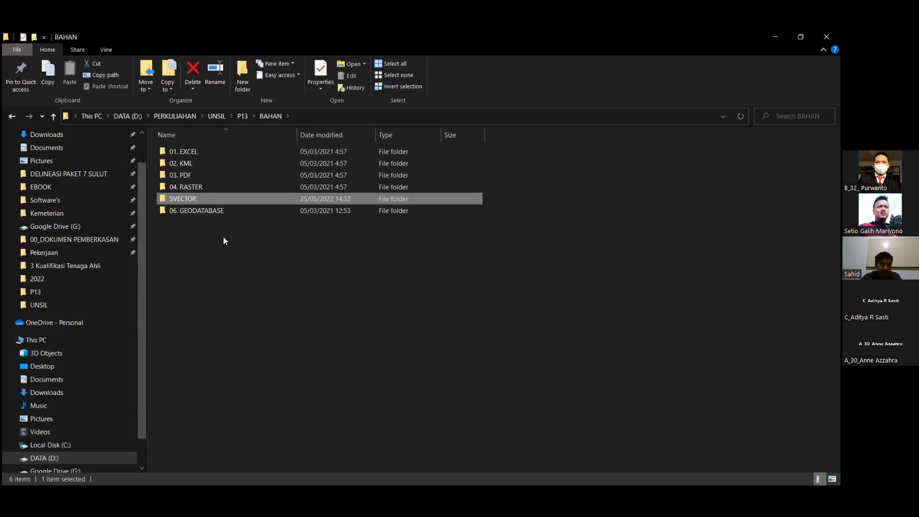
{"action": "left_click", "coordinate": [245, 293]}
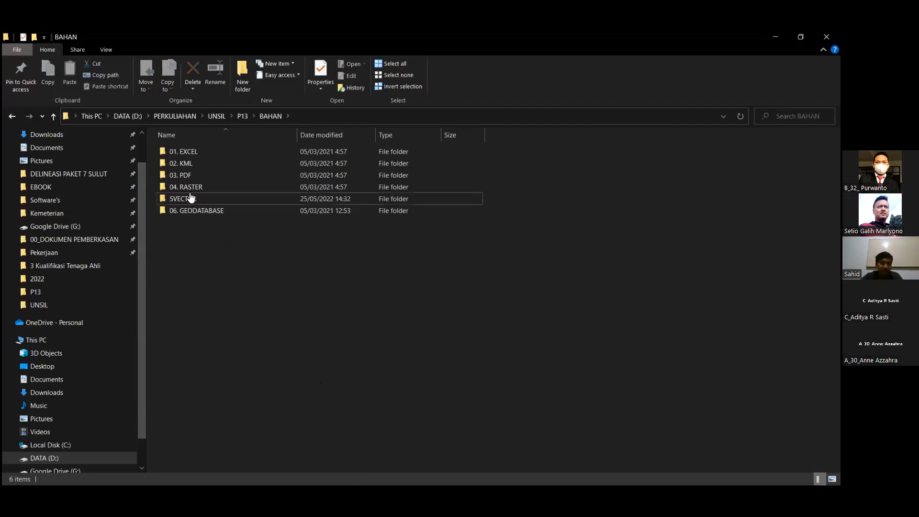
- Reopen P13.mxd from the P13 folder and open the renamed 5VECTOR folder inside BAHAN
{"action": "left_click", "coordinate": [242, 116]}
{"action": "double_click", "coordinate": [179, 211]}
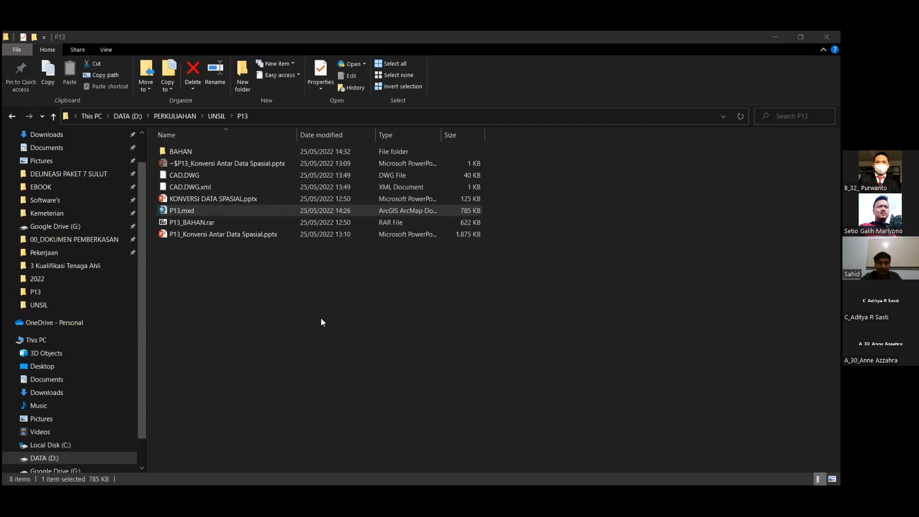
{"action": "double_click", "coordinate": [200, 152]}
{"action": "double_click", "coordinate": [199, 199]}
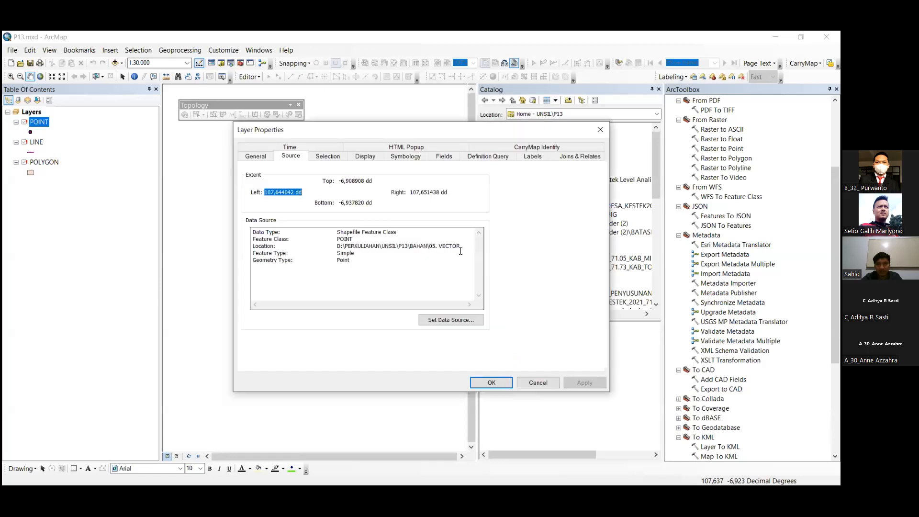
- Examine the stored folder path in the POINT layer's data source properties, highlighting its 05. VECTOR part, and close the properties without changes
{"action": "left_click_drag", "start_coordinate": [432, 248], "coordinate": [461, 247]}
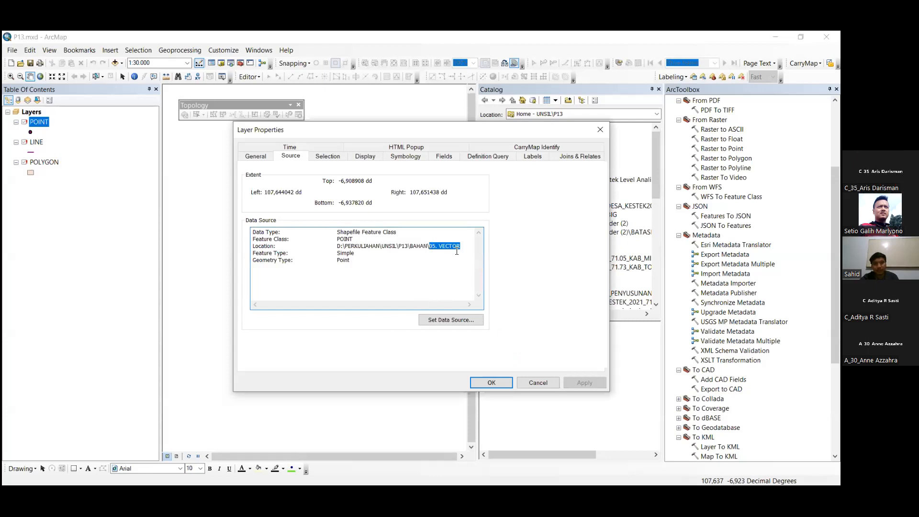
{"action": "left_click", "coordinate": [429, 250]}
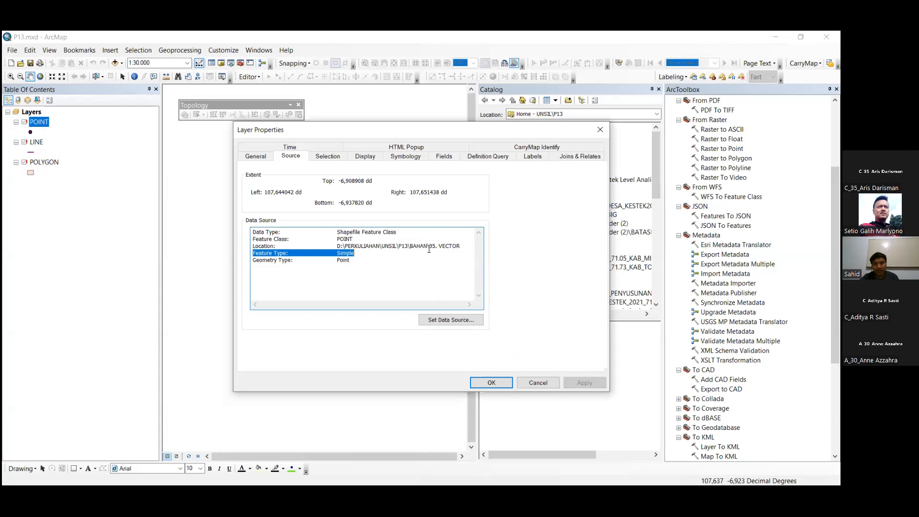
{"action": "left_click", "coordinate": [404, 248]}
{"action": "left_click", "coordinate": [403, 246]}
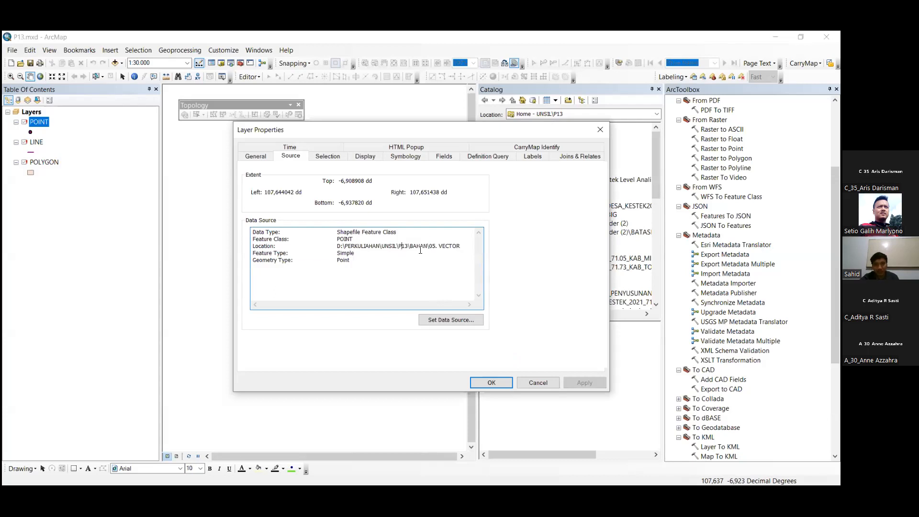
{"action": "key", "text": "shift+Left"}
{"action": "key", "text": "shift+Left"}
{"action": "key", "text": "shift+Left"}
{"action": "key", "text": "shift+Left"}
{"action": "key", "text": "shift+Left"}
{"action": "key", "text": "shift+Left"}
{"action": "key", "text": "shift+Left"}
{"action": "key", "text": "shift+Left"}
{"action": "key", "text": "shift+Left"}
{"action": "key", "text": "shift+Left"}
{"action": "left_click", "coordinate": [533, 385]}
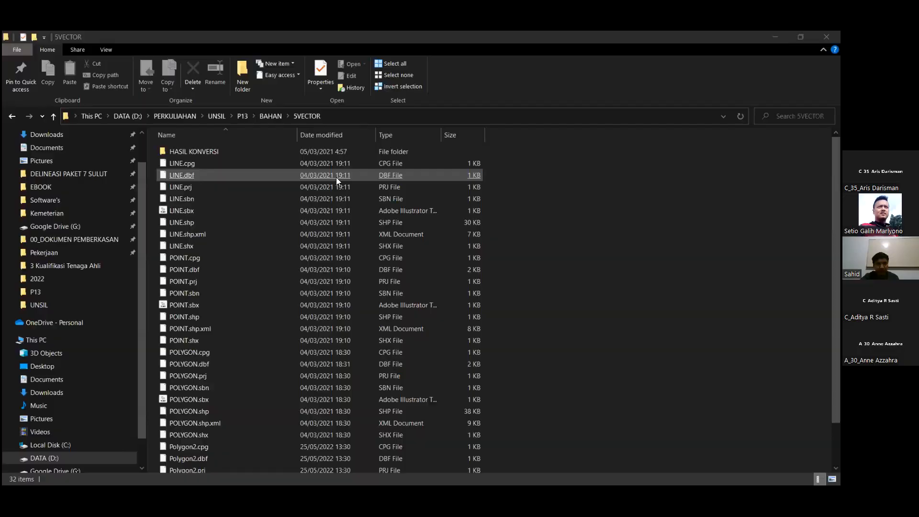
- In File Explorer, rename BAHAN's 5VECTOR folder as 05. VECTOR and open P13.mxd from the P13 folder
{"action": "left_click", "coordinate": [265, 117]}
{"action": "key", "text": "F2"}
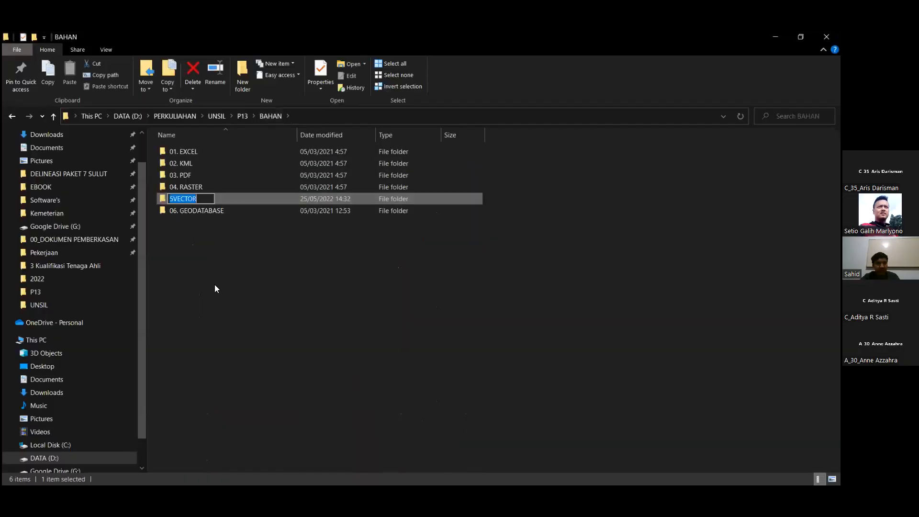
{"action": "type", "text": "05. VECTOR"}
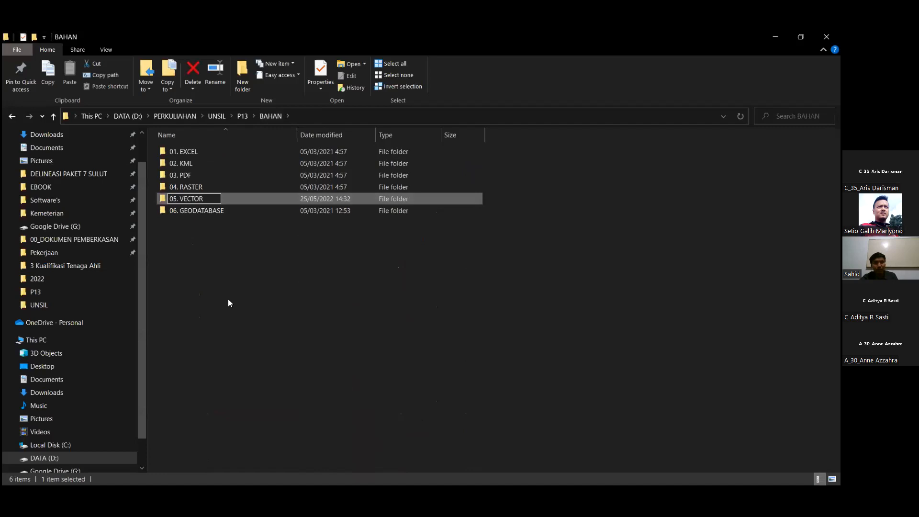
{"action": "key", "text": "Return"}
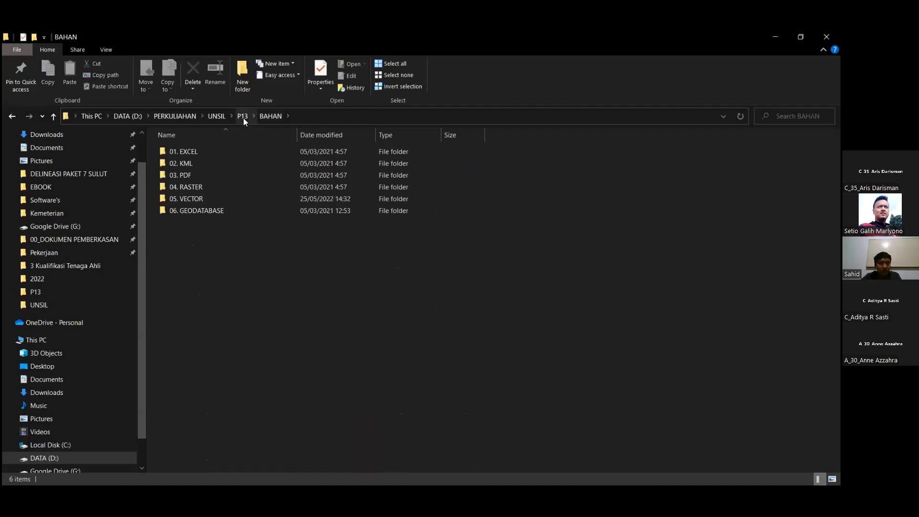
{"action": "double_click", "coordinate": [183, 211]}
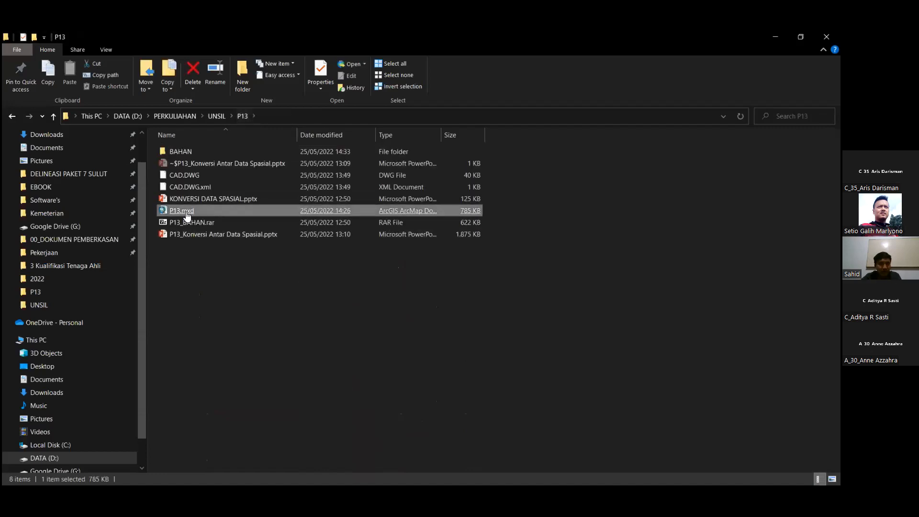